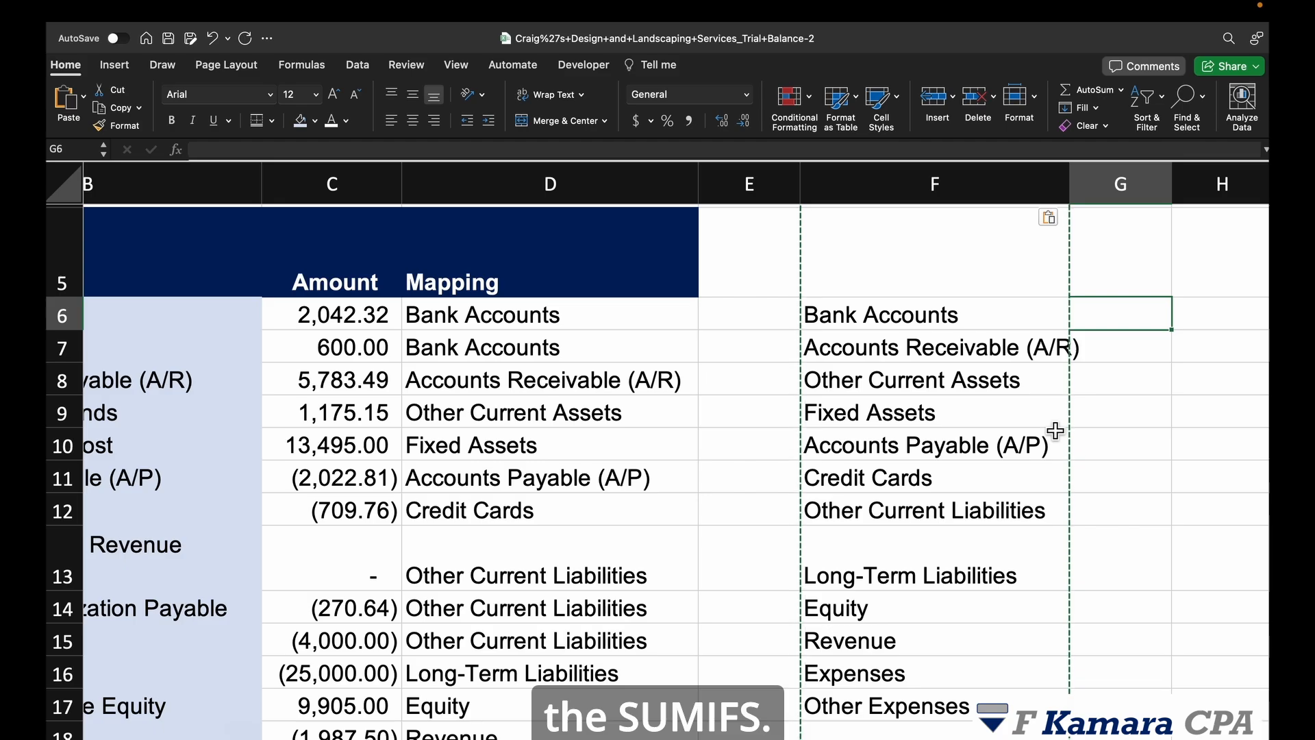
# Step: Start a SUMIFS formula in G6 with the locked sum range $C$6:$C$48
pyautogui.write('=')
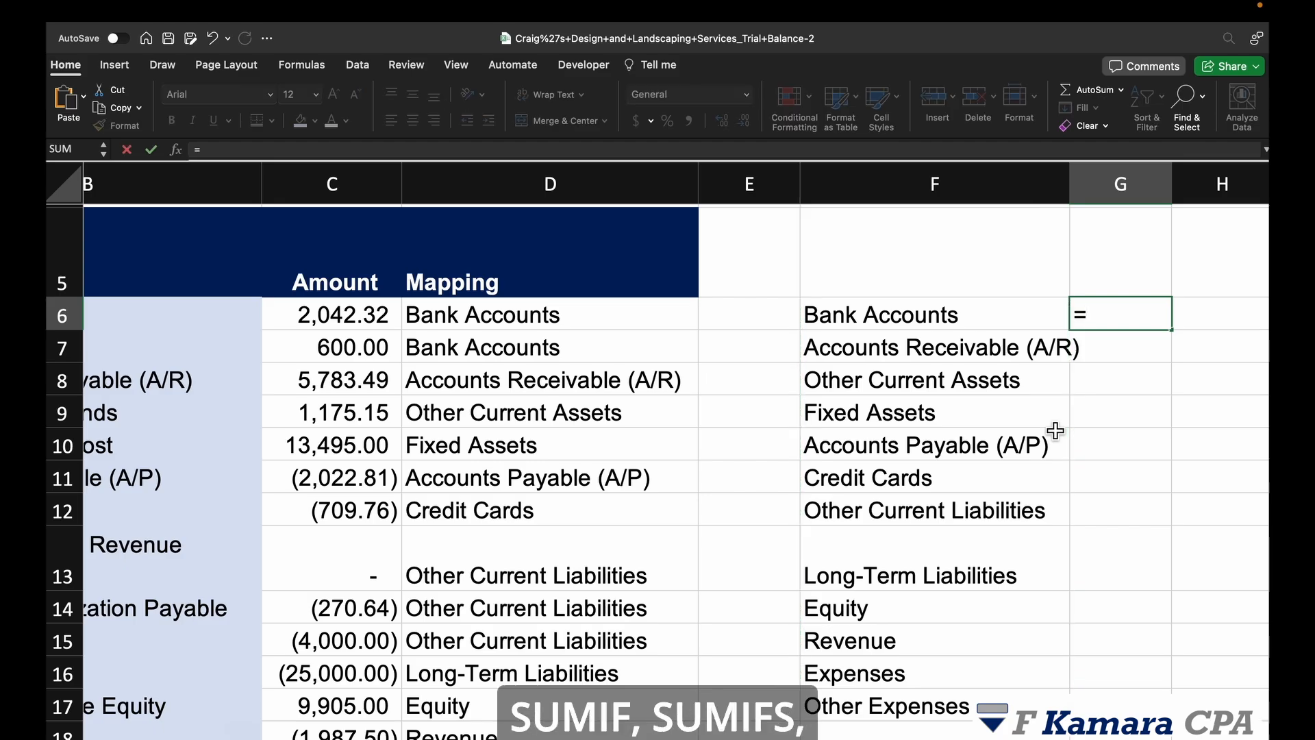
pyautogui.write('sumifs')
pyautogui.press('Tab')
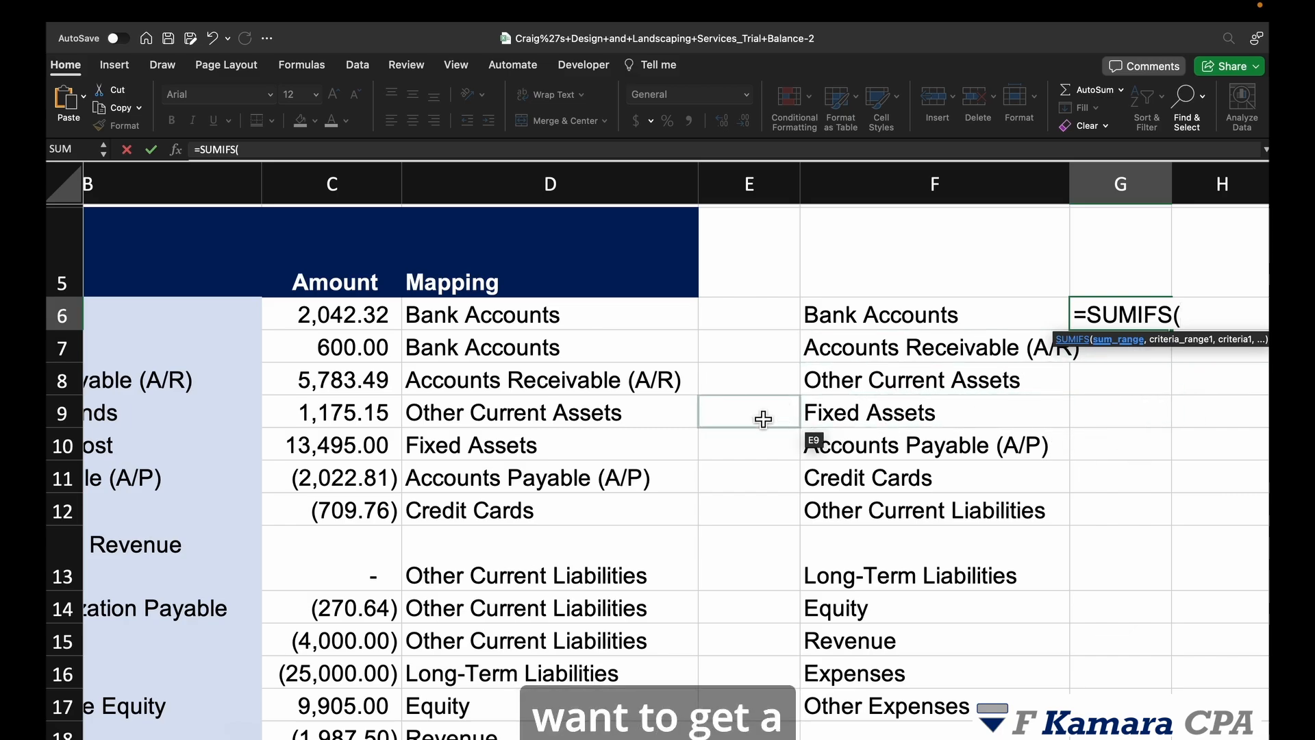
pyautogui.click(359, 322)
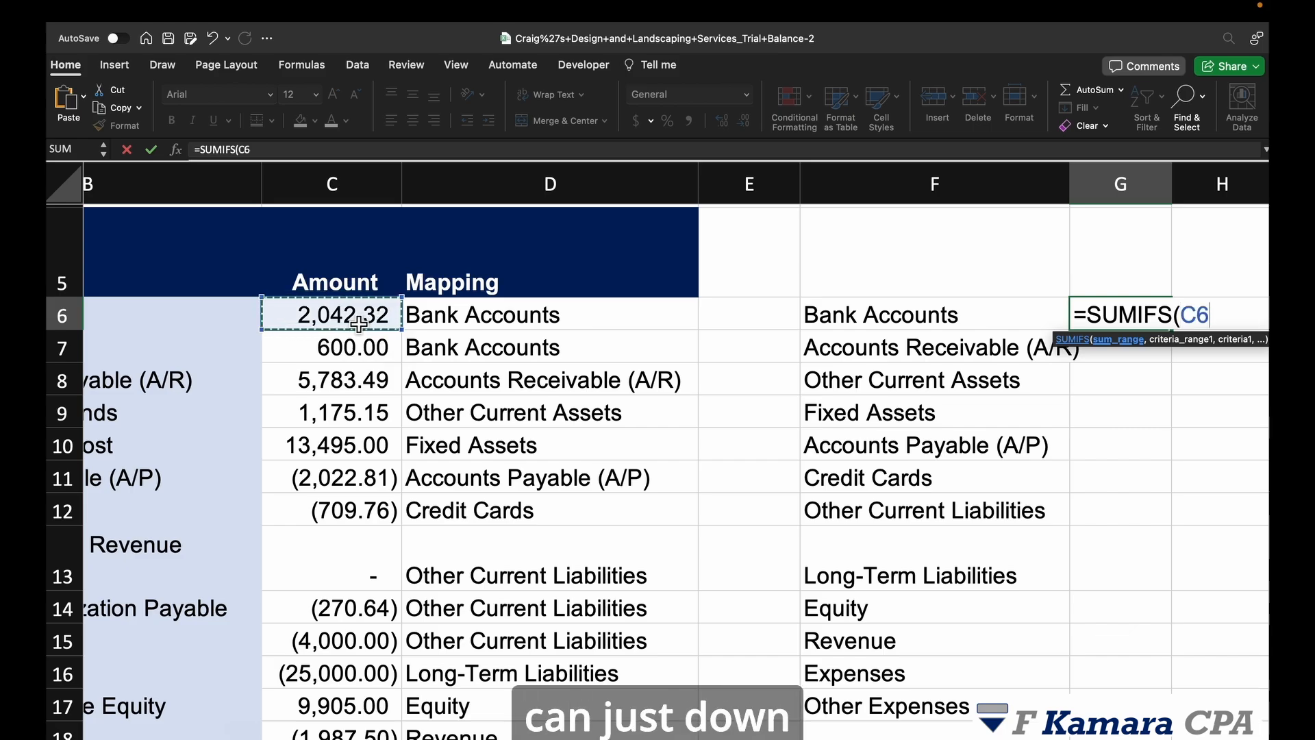
pyautogui.hotkey('ctrl', 'shift', 'Down')
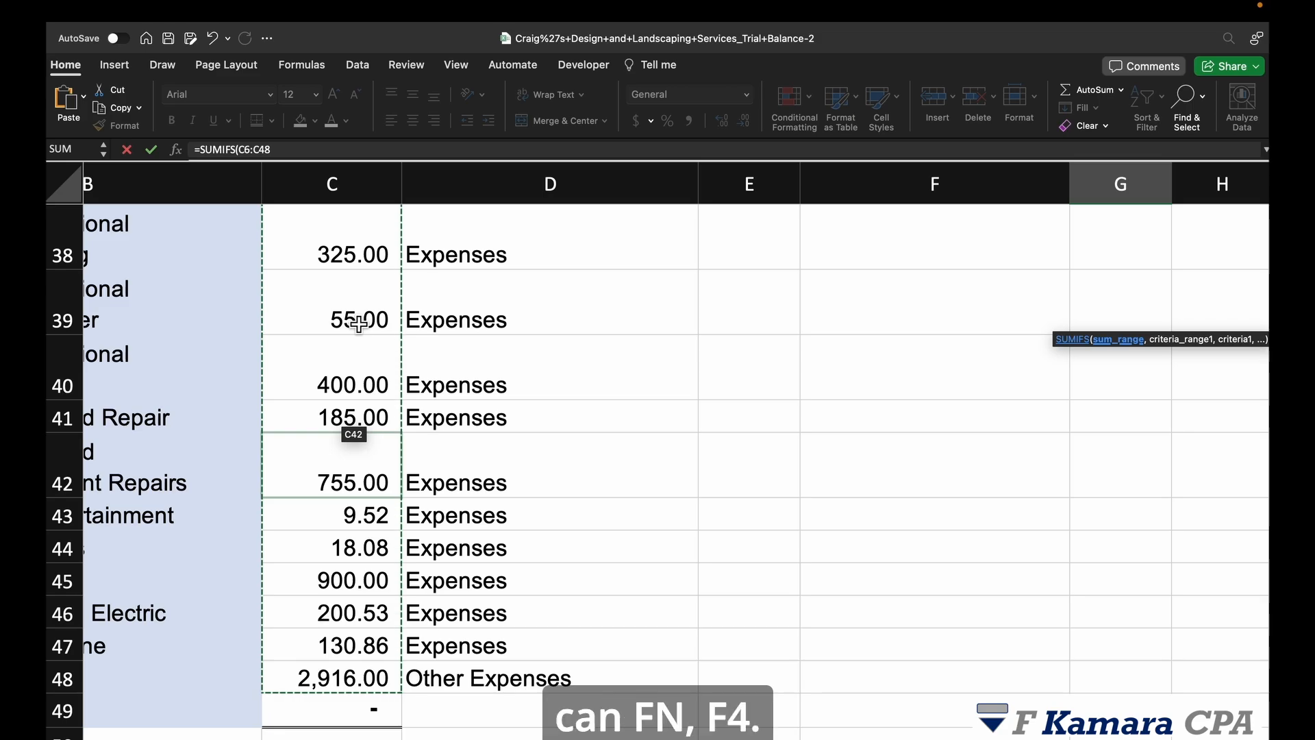
pyautogui.press('F4')
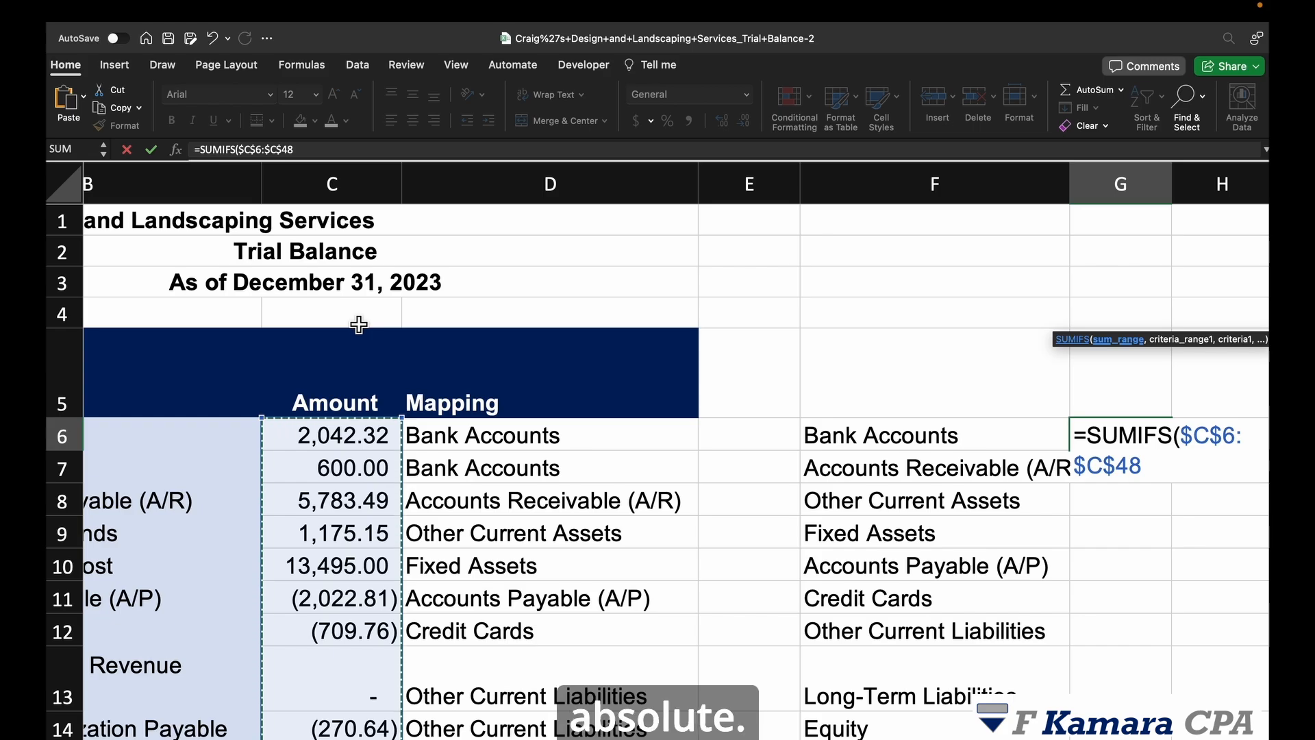
pyautogui.write(',')
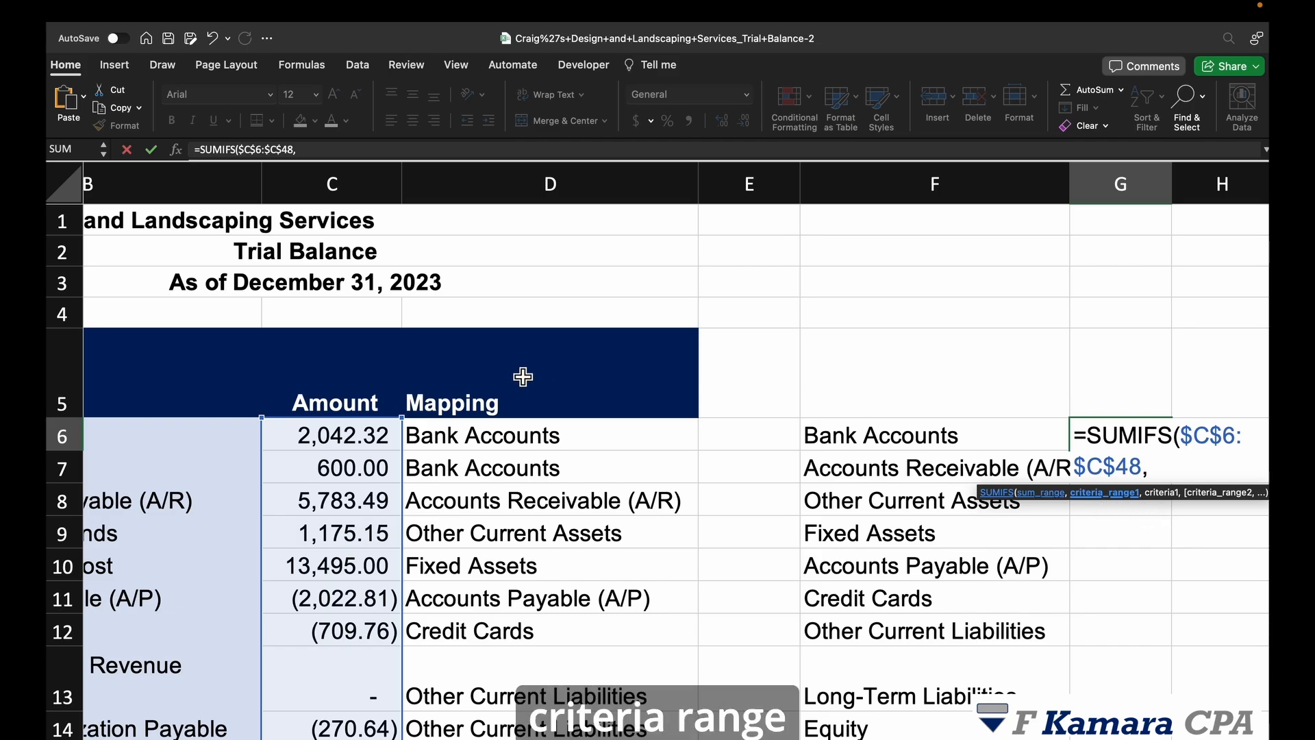
# Step: Add locked criteria range $D$6:$D$48 and criterion F6, completing the formula to return 2642.32
pyautogui.click(548, 442)
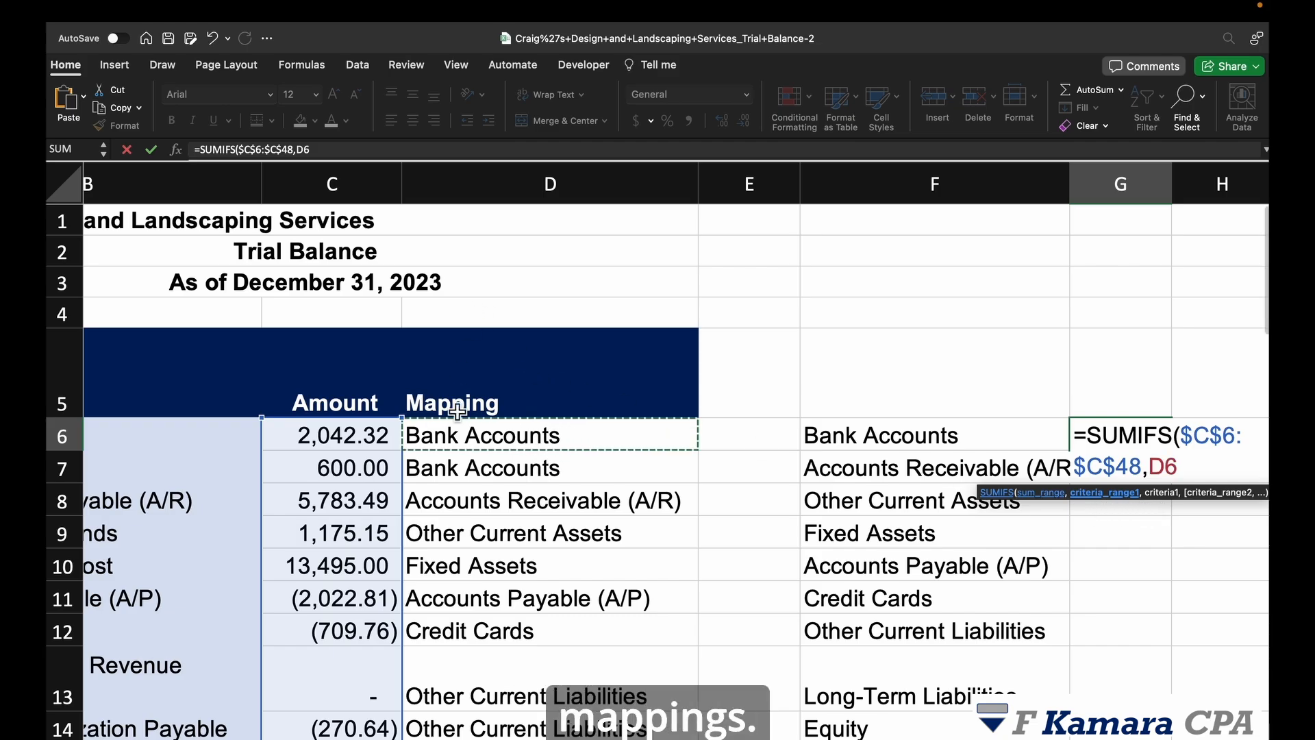
pyautogui.scroll(-3, 558, 519)
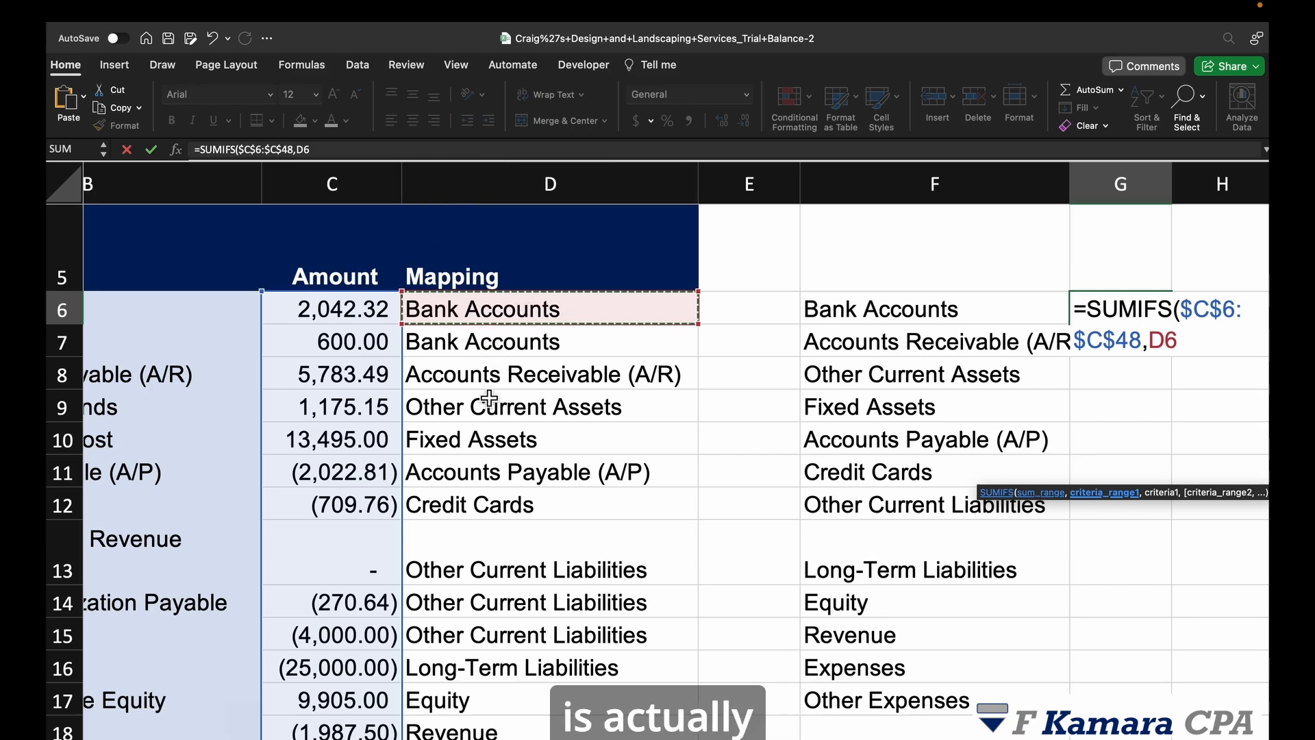
pyautogui.press('super+shift+Down')
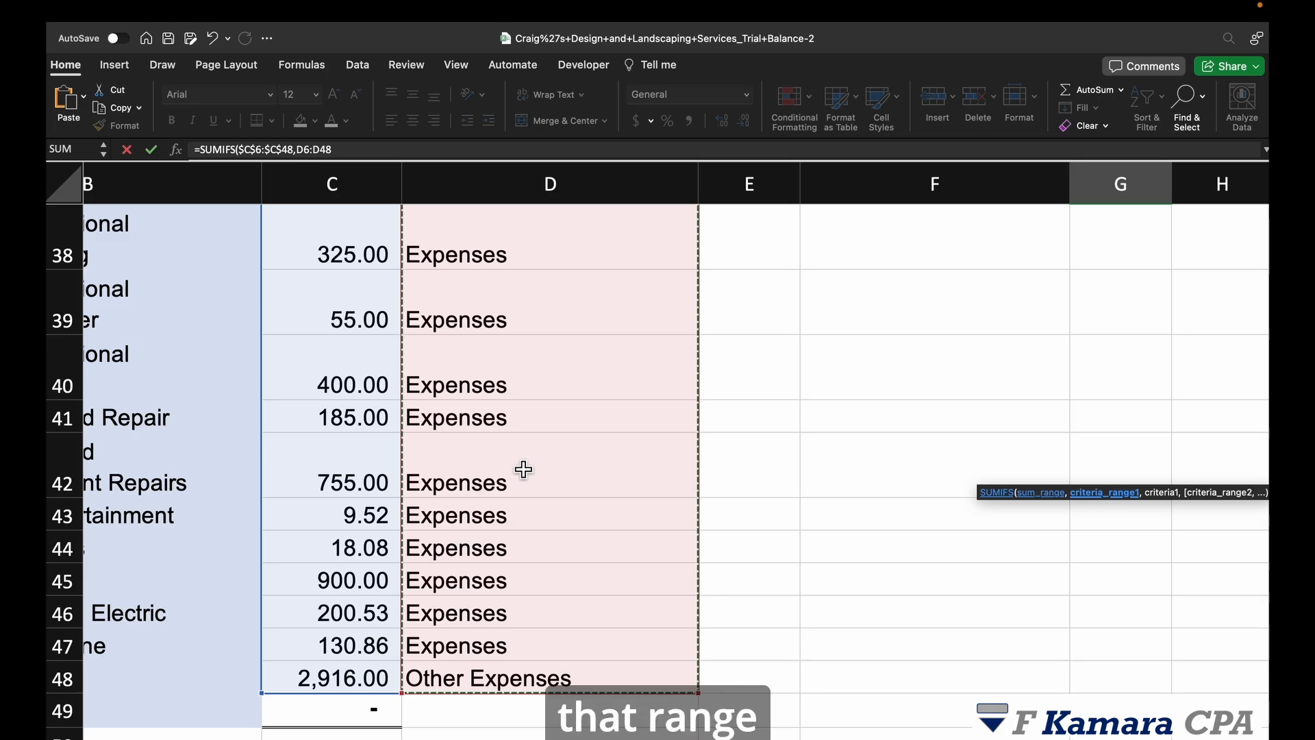
pyautogui.press('F4')
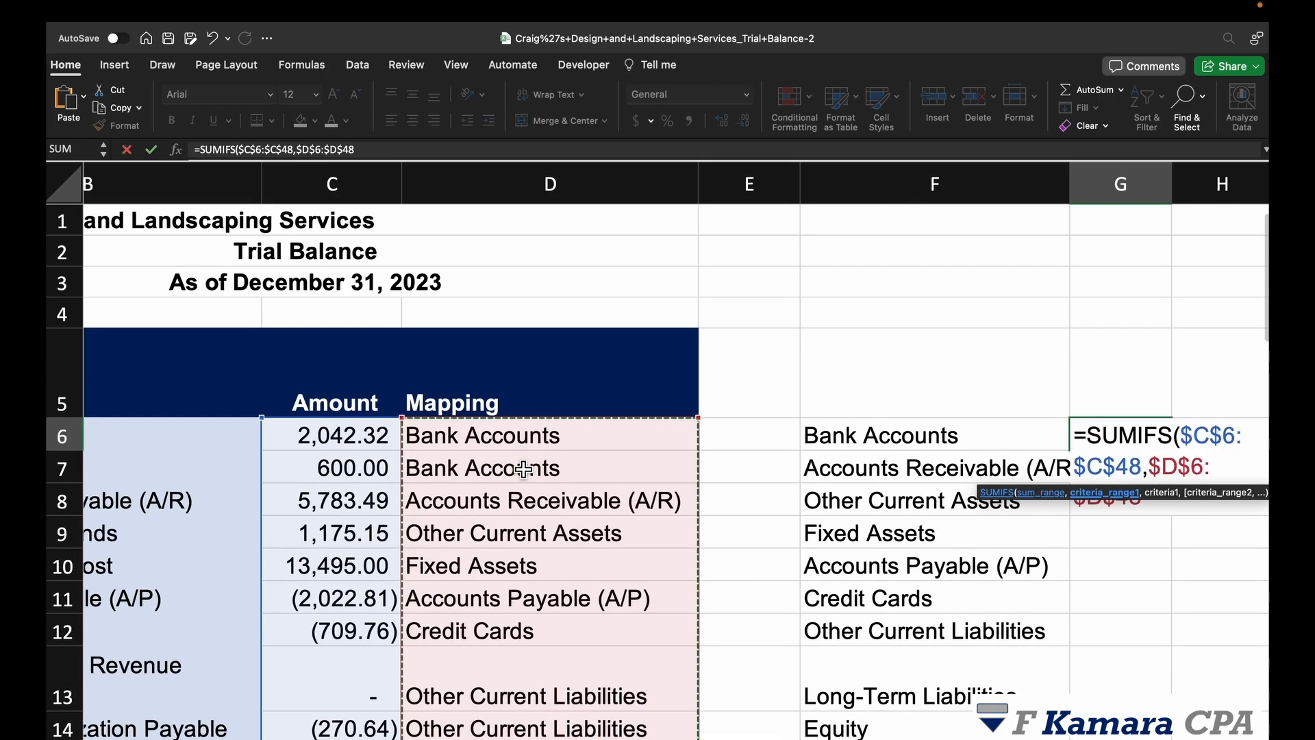
pyautogui.write(',')
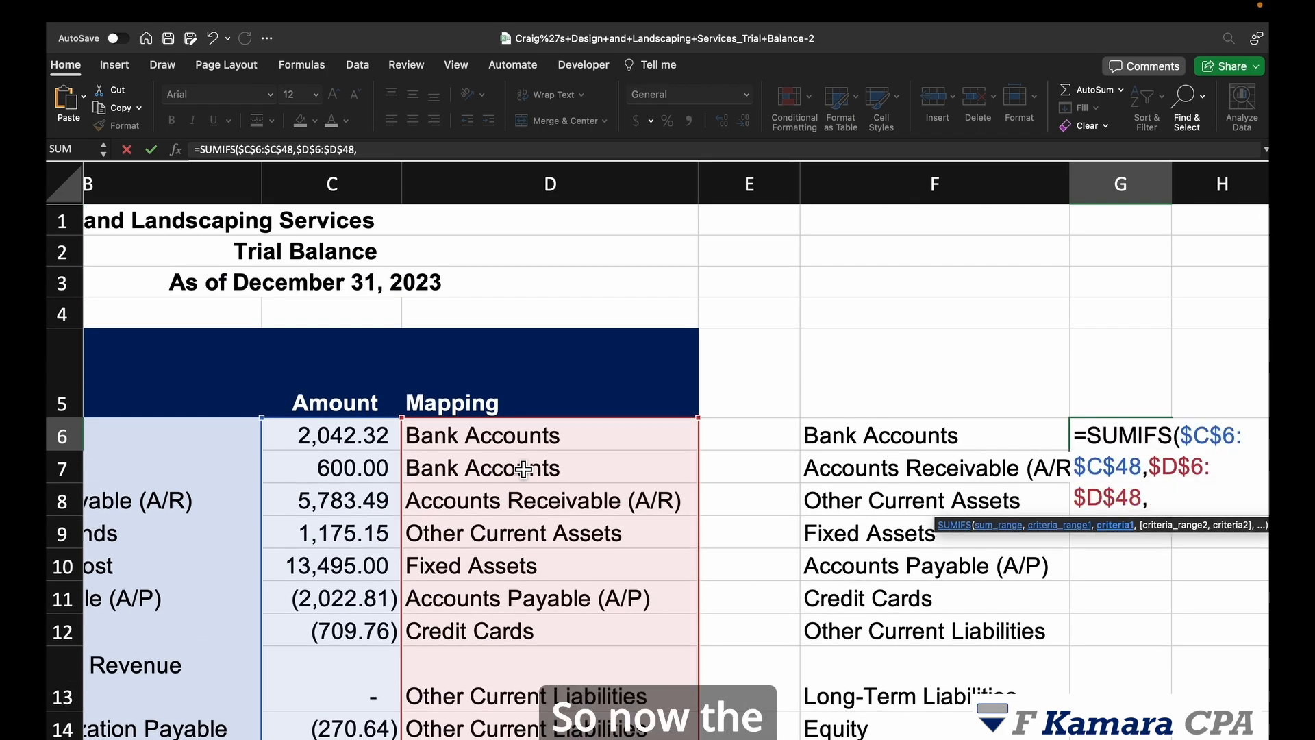
pyautogui.click(882, 433)
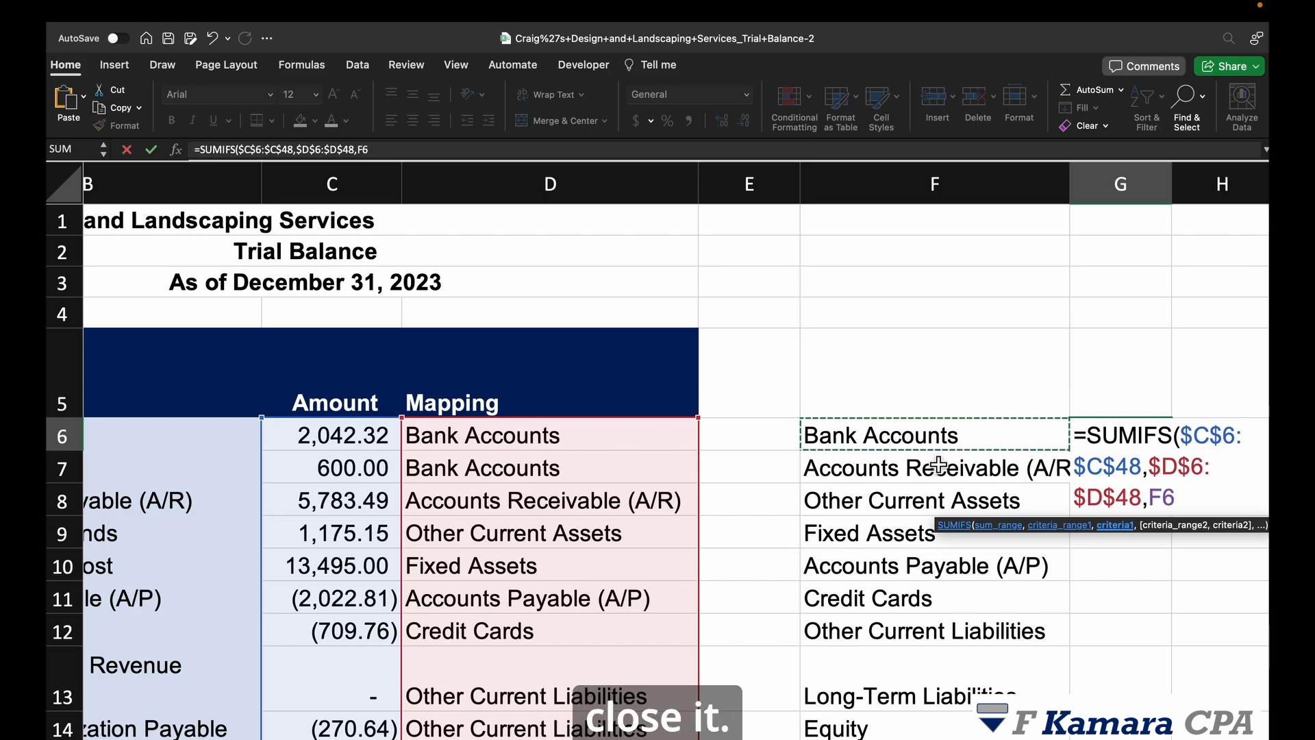
pyautogui.press('Return')
pyautogui.click(1151, 373)
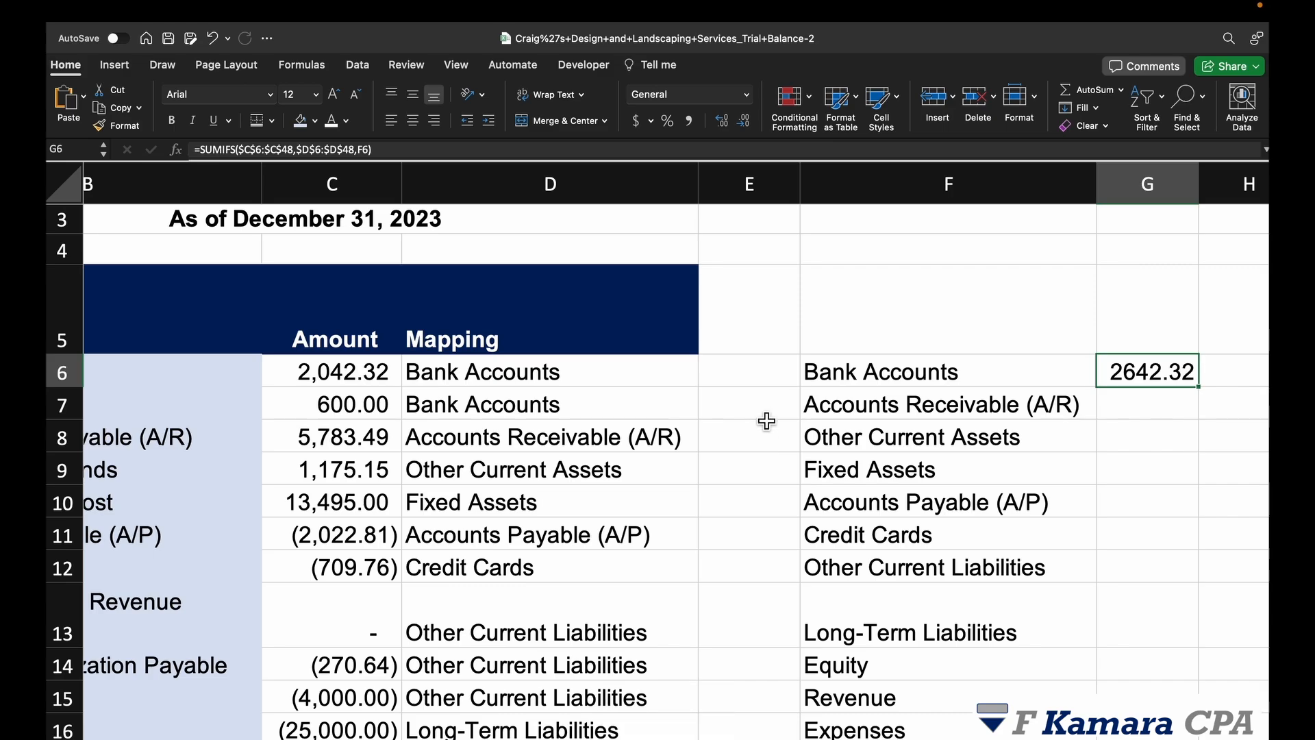
# Step: Apply Accounting number format to column G so G6 reads 2,642.32
pyautogui.click(1172, 202)
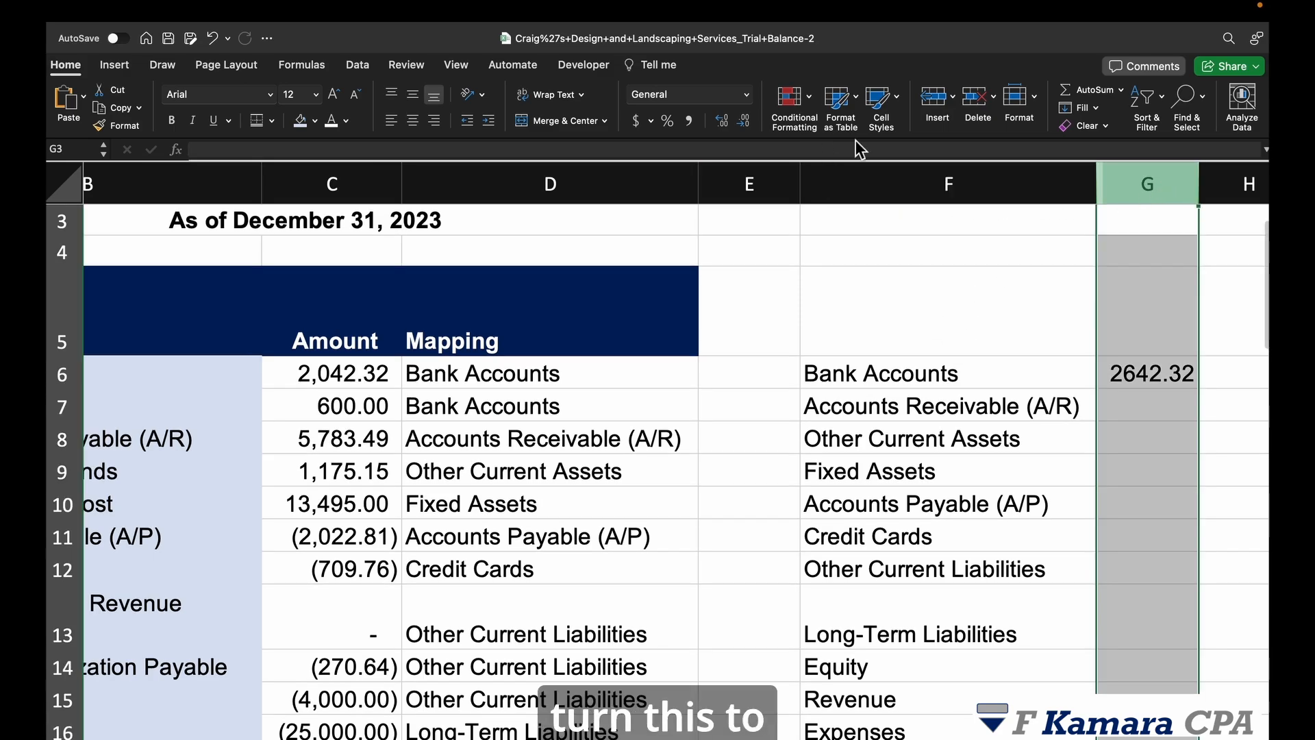
pyautogui.click(688, 121)
pyautogui.click(1110, 442)
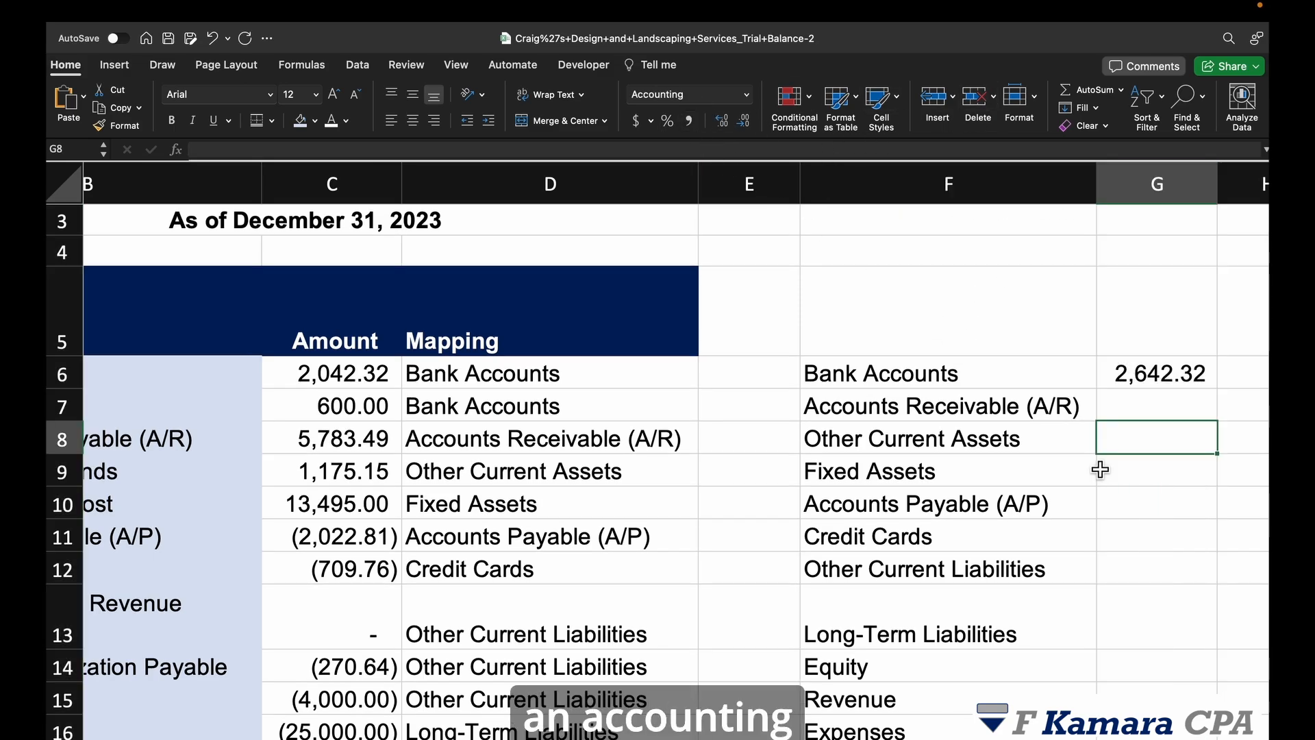
pyautogui.scroll(-2, 1068, 476)
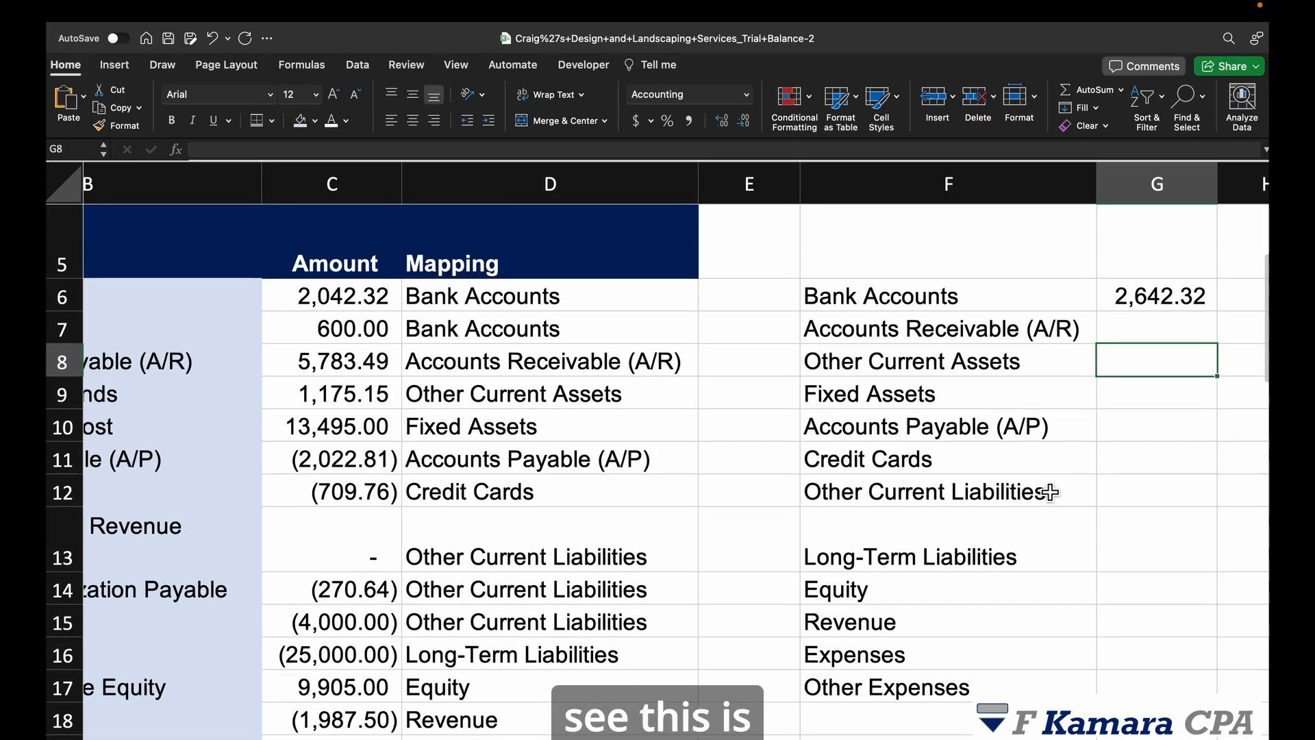
pyautogui.click(1161, 298)
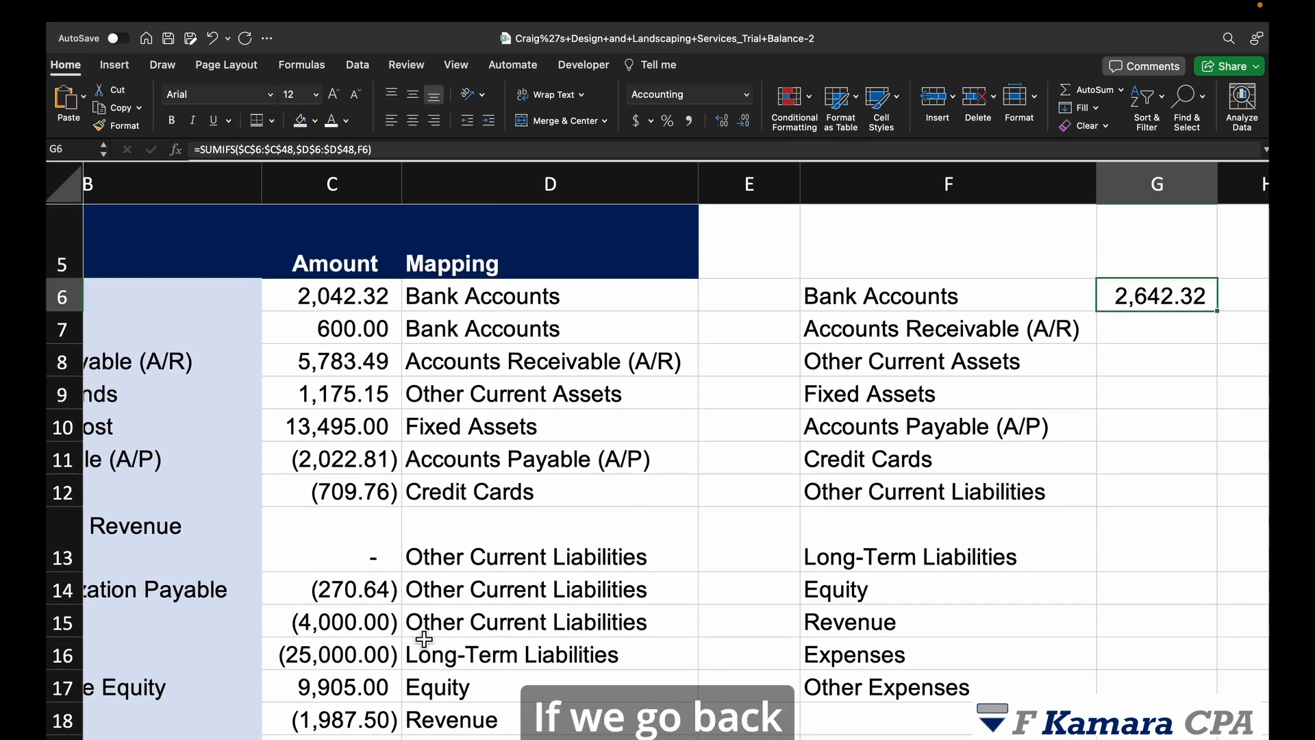
# Step: Compare it with Total Bank Accounts on the Balance Sheet, then return to the mapping sheet
pyautogui.click(307, 738)
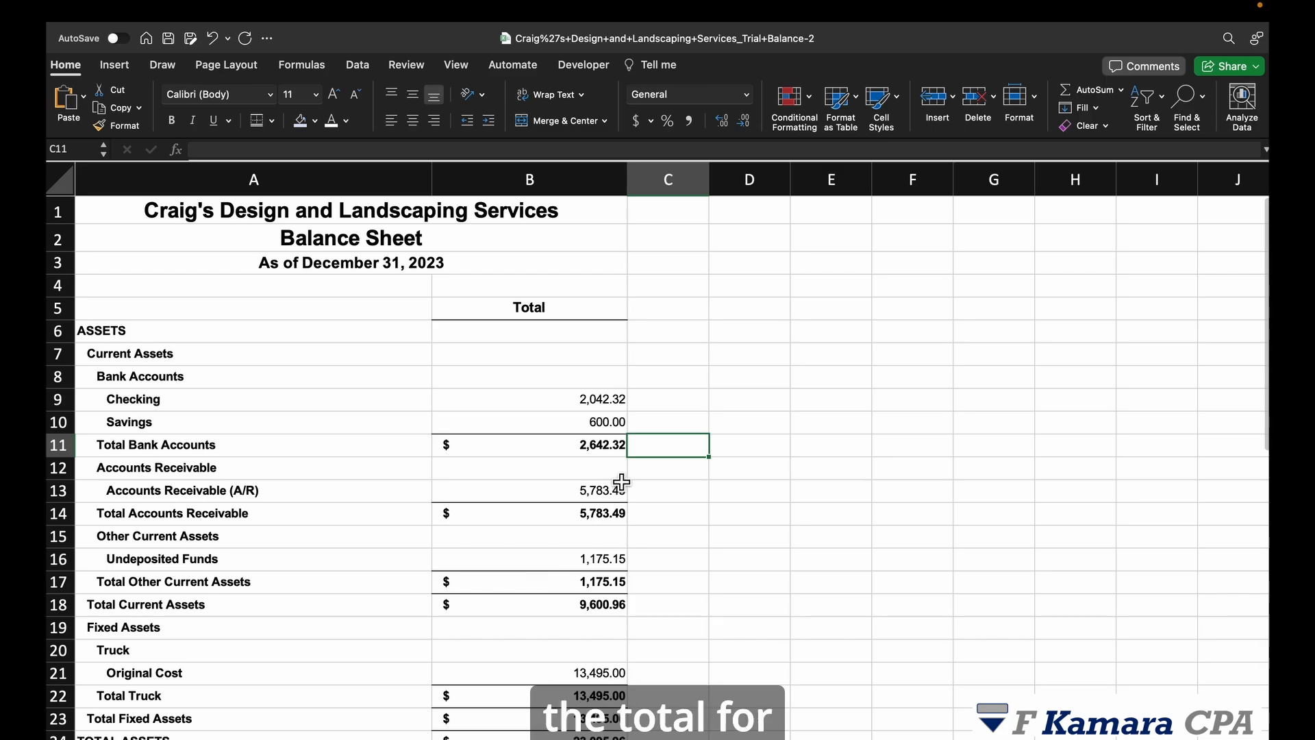
pyautogui.click(615, 447)
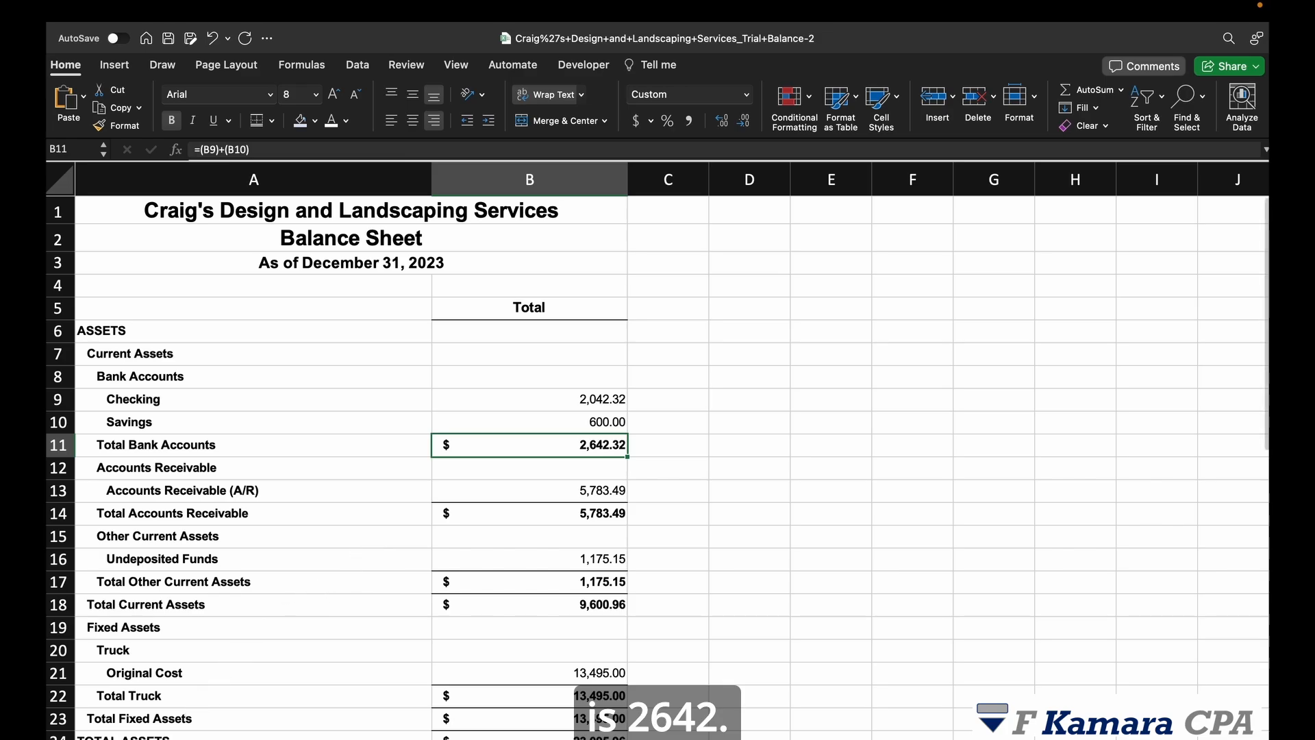
pyautogui.click(180, 738)
pyautogui.scroll(-1, 834, 528)
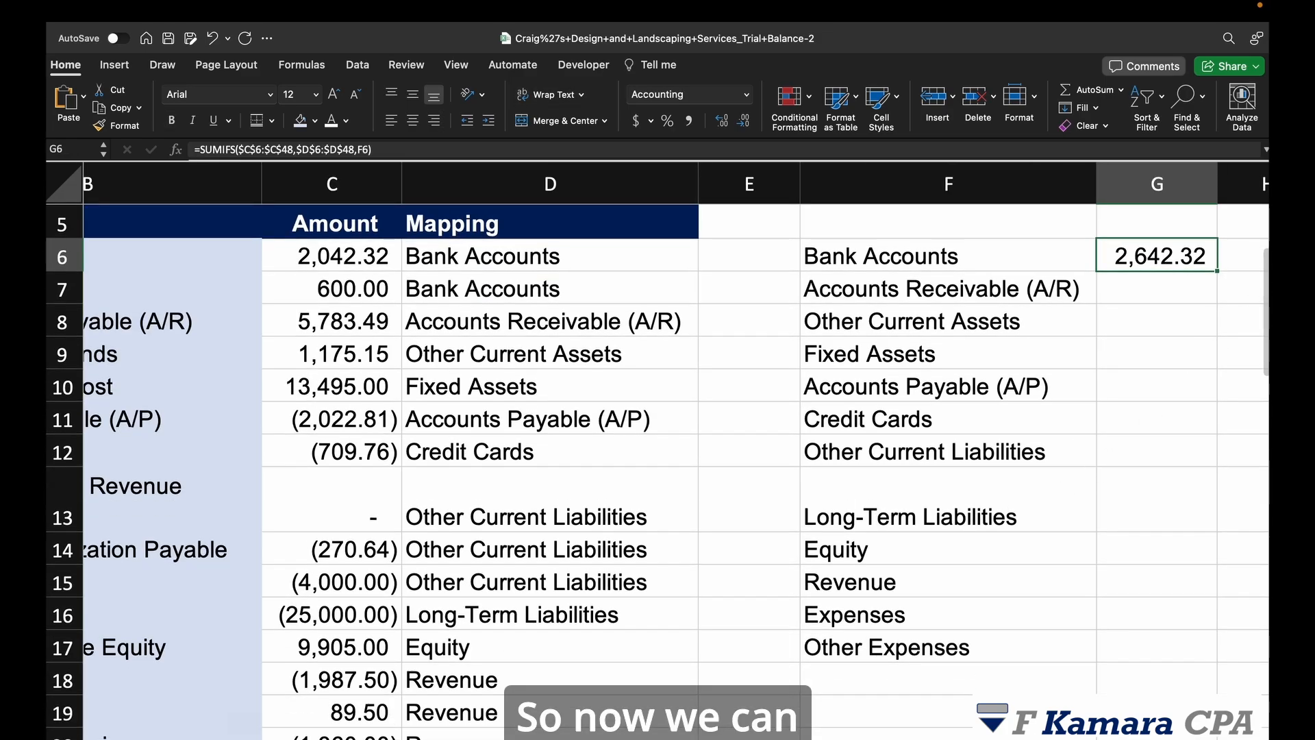
# Step: Fill the G6 SUMIFS down to G17 and autofit column G, showing Expenses at 4,525.77
pyautogui.moveTo(1218, 271); pyautogui.dragTo(1195, 647)
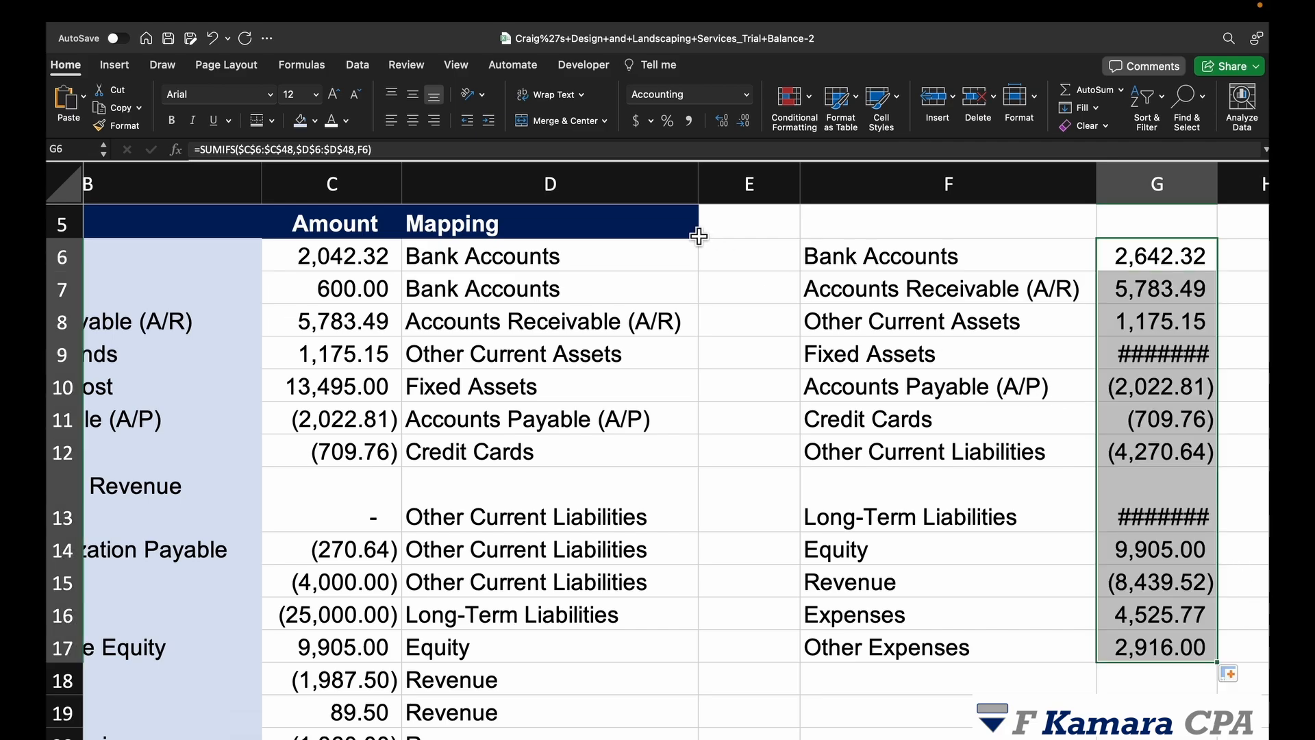
pyautogui.doubleClick(1217, 184)
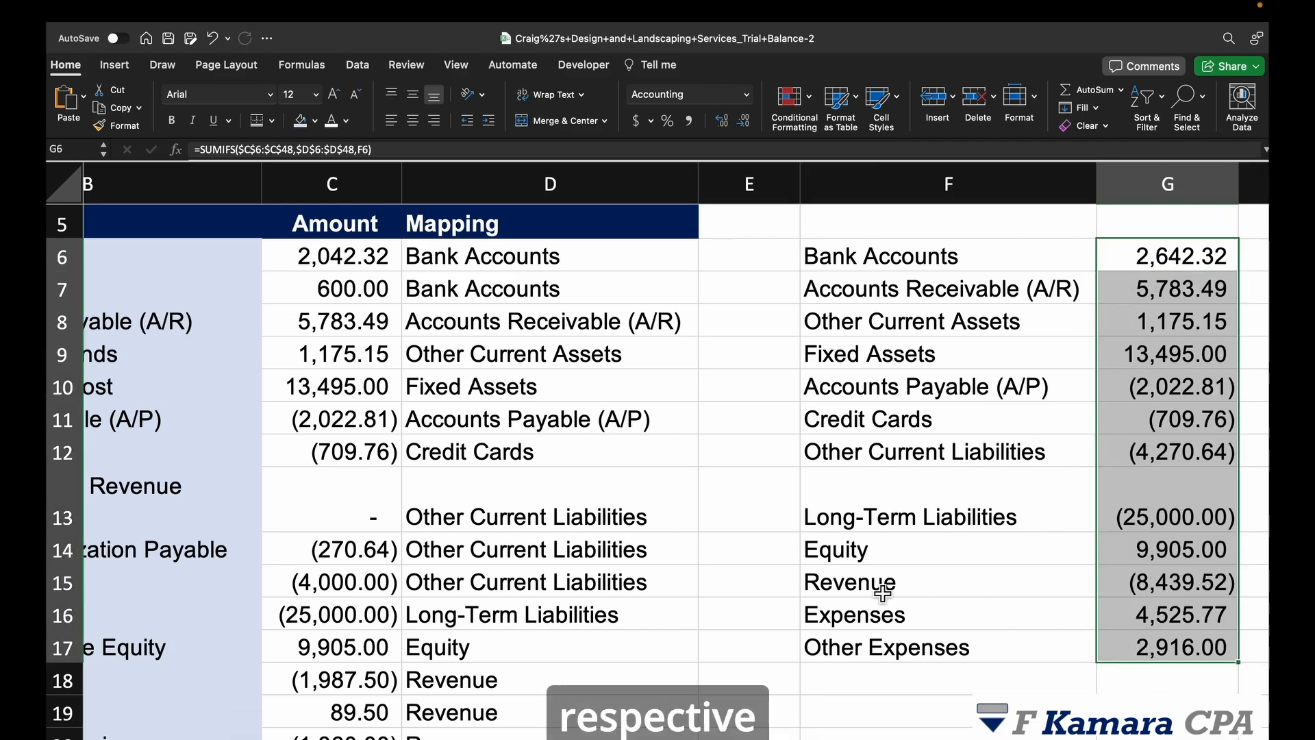
pyautogui.click(1041, 620)
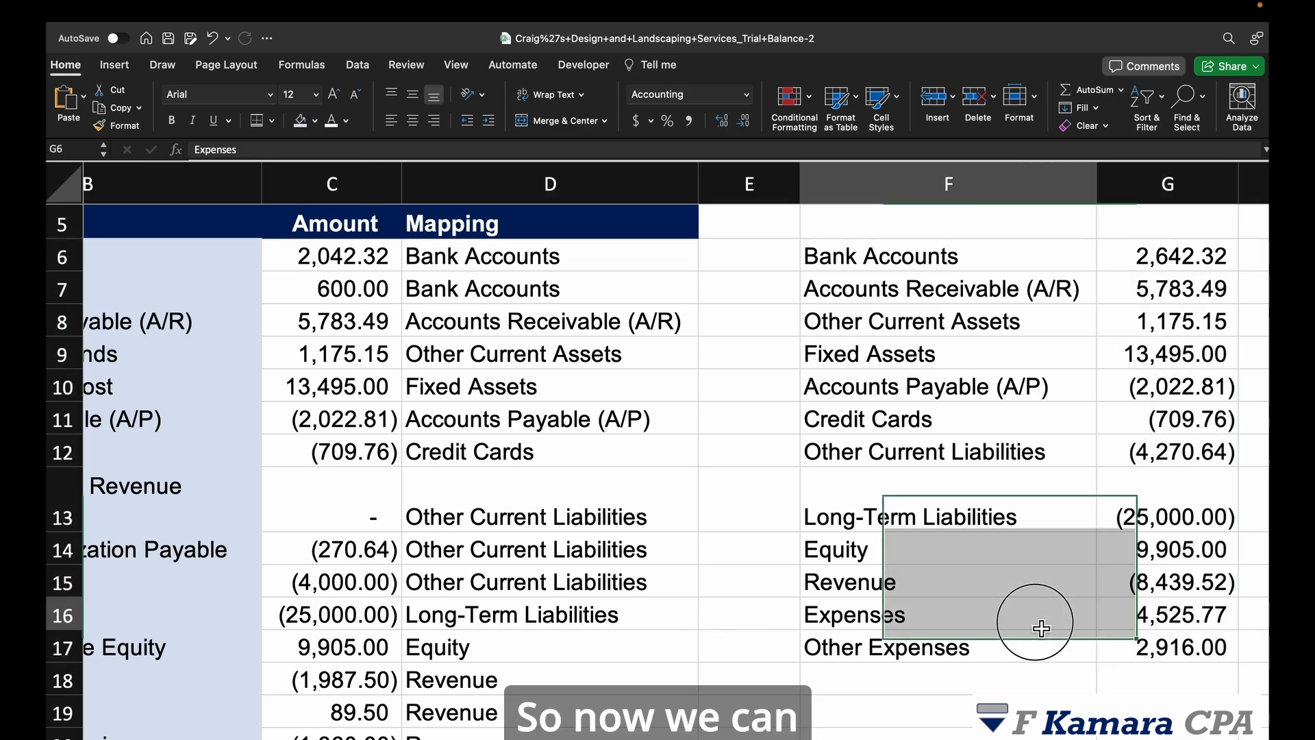
pyautogui.click(1188, 625)
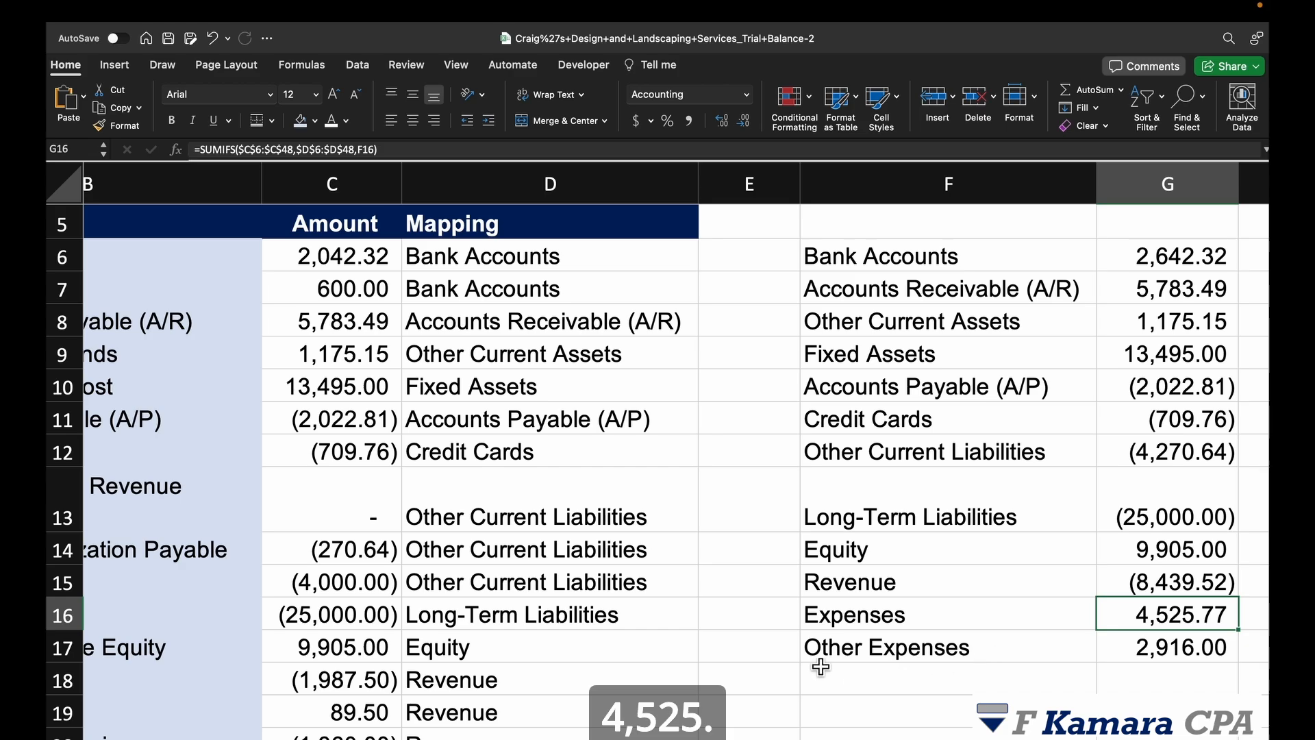
# Step: Verify the Expenses total against Total Expenses in B54 on the Profit and Loss sheet
pyautogui.hotkey('ctrl', 'pagedown')
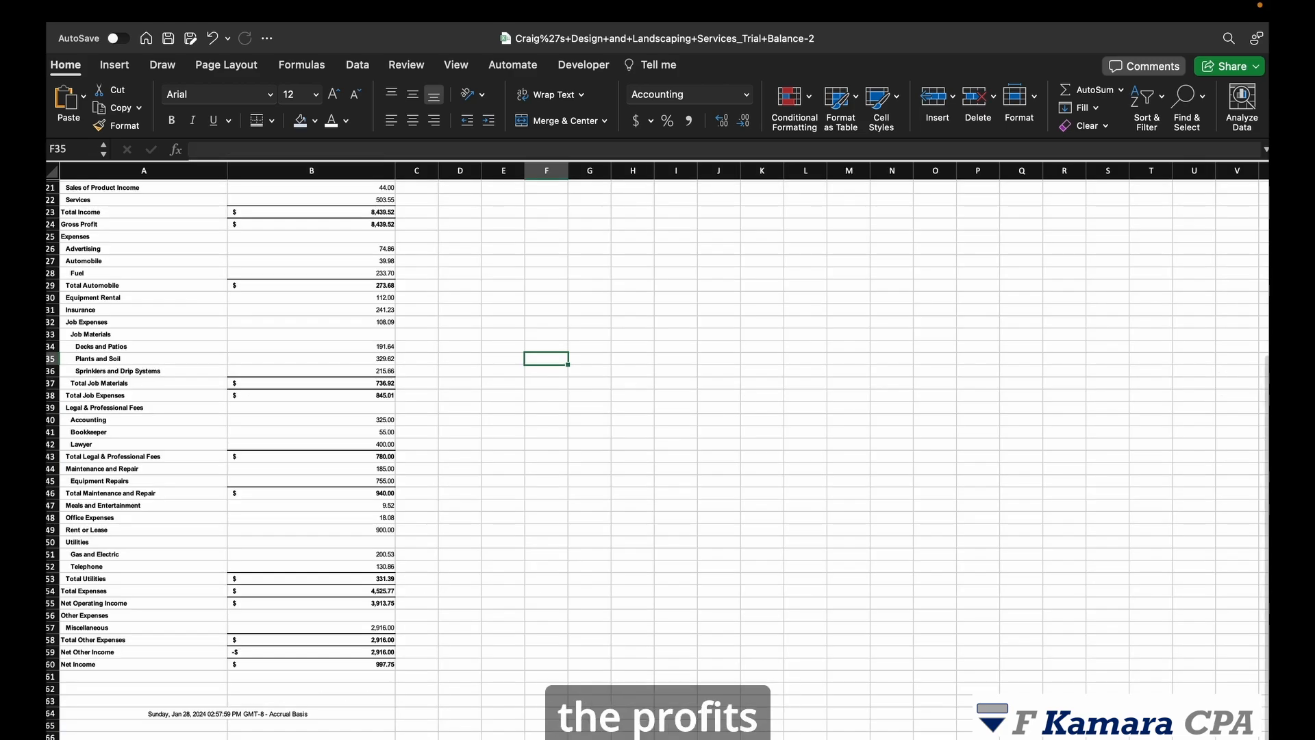
pyautogui.scroll(-1, 508, 602)
pyautogui.click(355, 580)
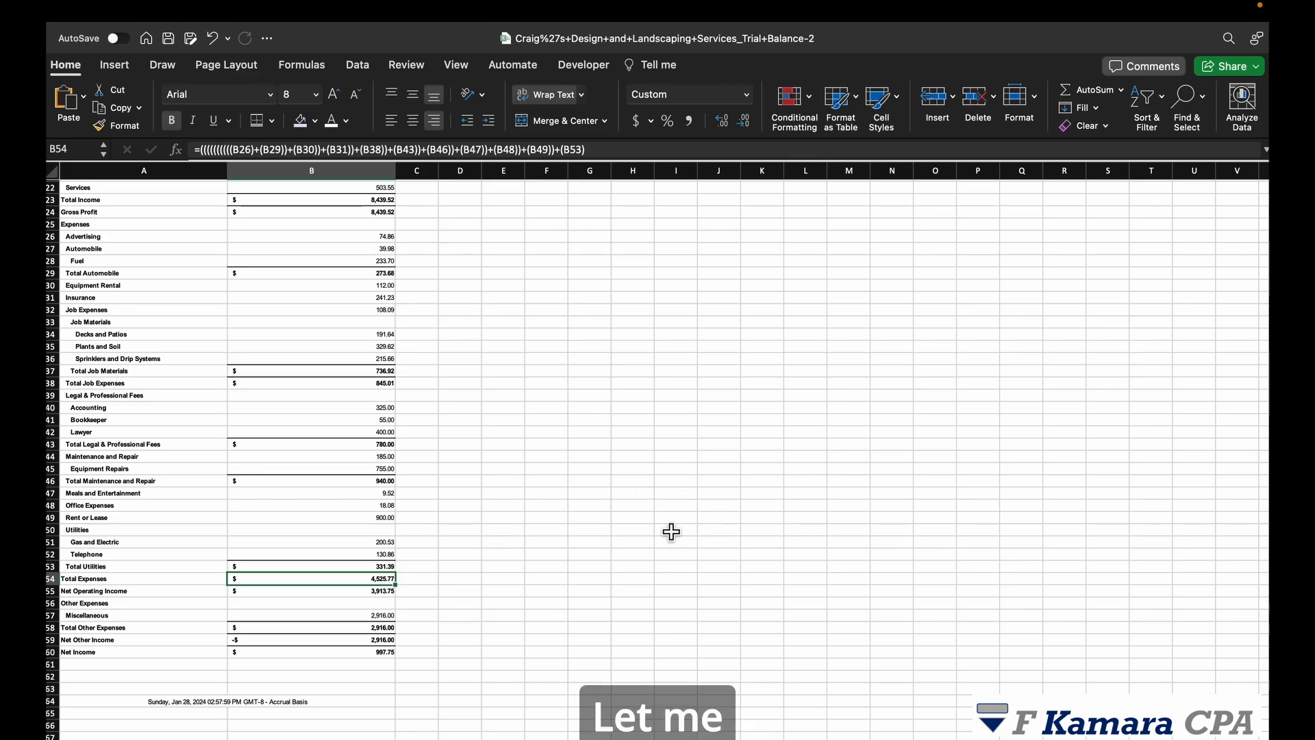
pyautogui.scroll(5, 928, 626)
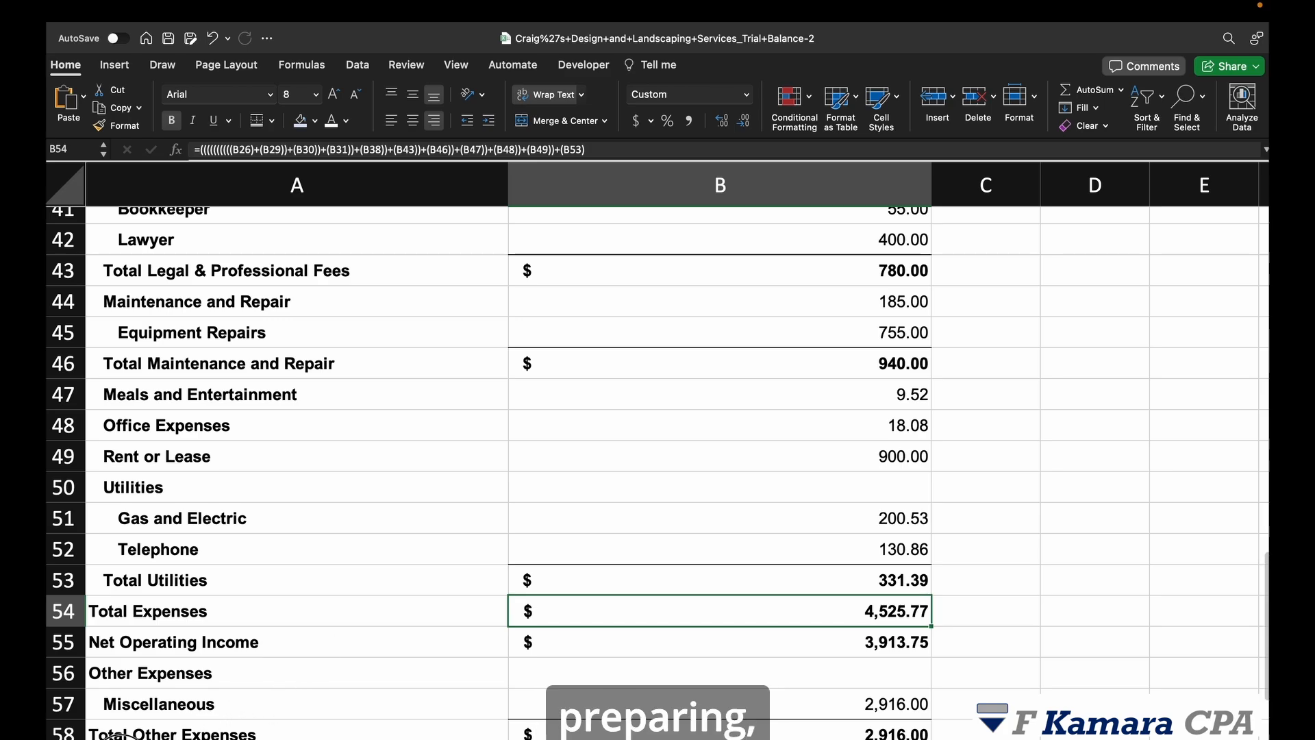
pyautogui.click(121, 738)
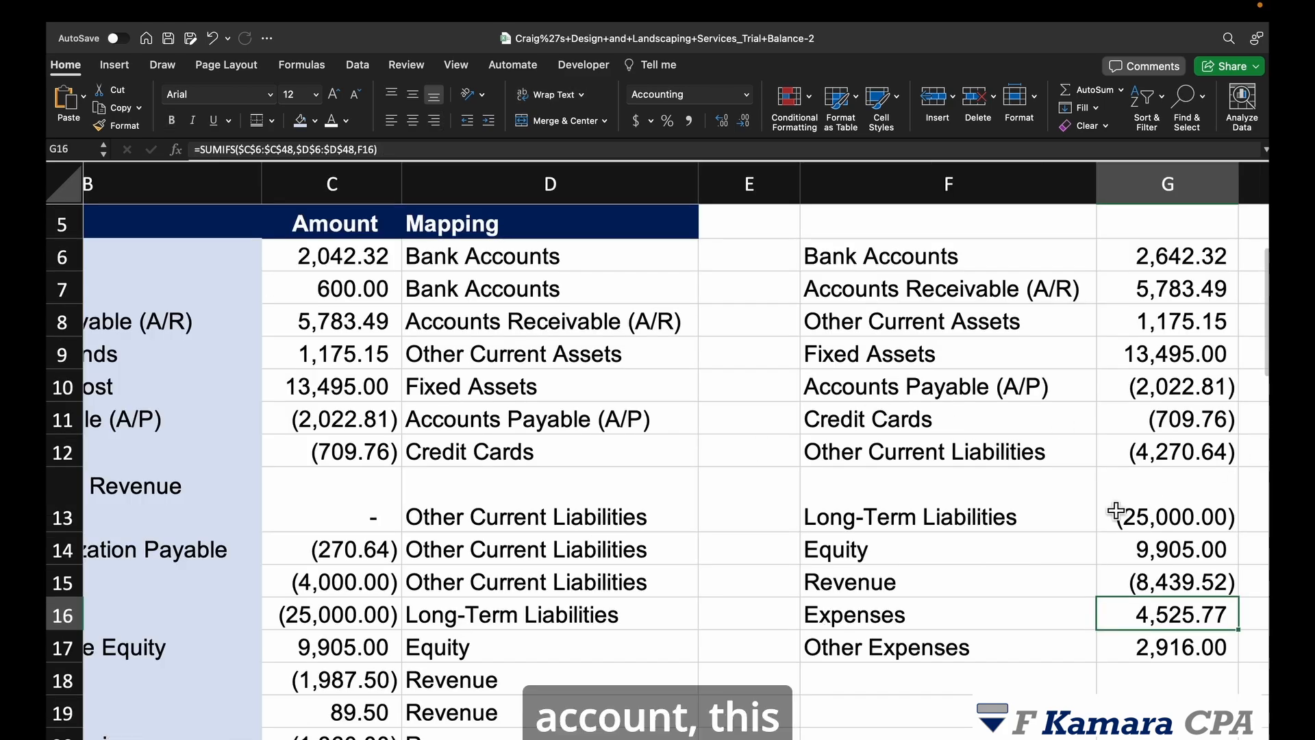
# Step: Review the category totals for Revenue, Long-Term Liabilities, Fixed Assets, A/R and Bank Accounts
pyautogui.scroll(1, 1116, 510)
pyautogui.click(1107, 587)
pyautogui.scroll(1, 1037, 479)
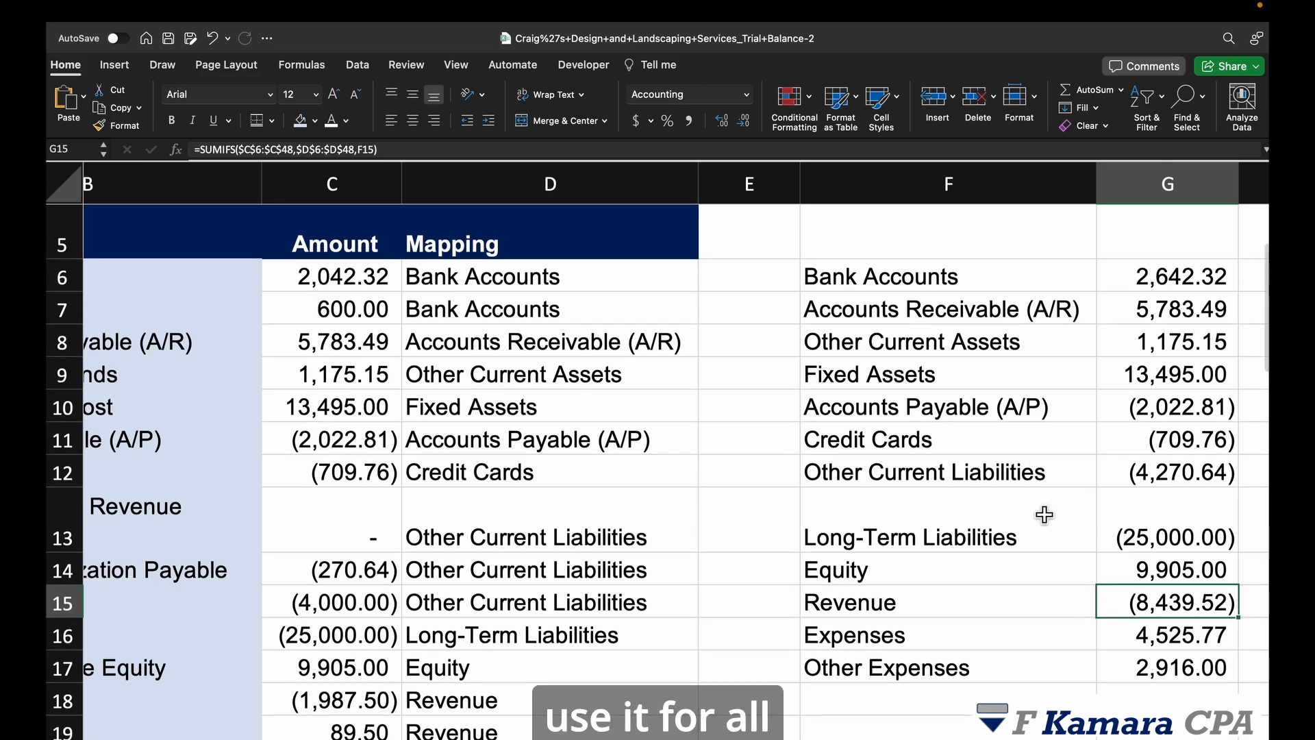
pyautogui.click(914, 541)
pyautogui.click(959, 375)
pyautogui.click(959, 299)
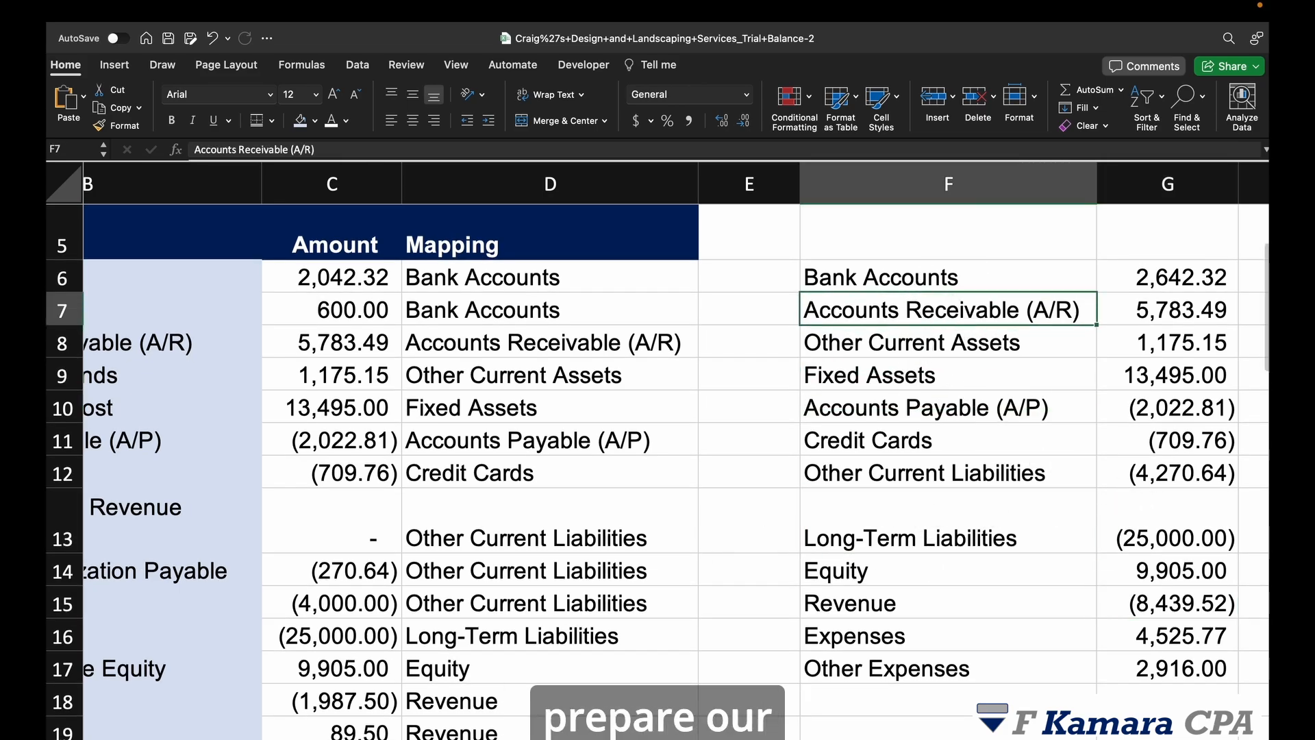
pyautogui.scroll(-3, 886, 545)
pyautogui.scroll(2, 652, 518)
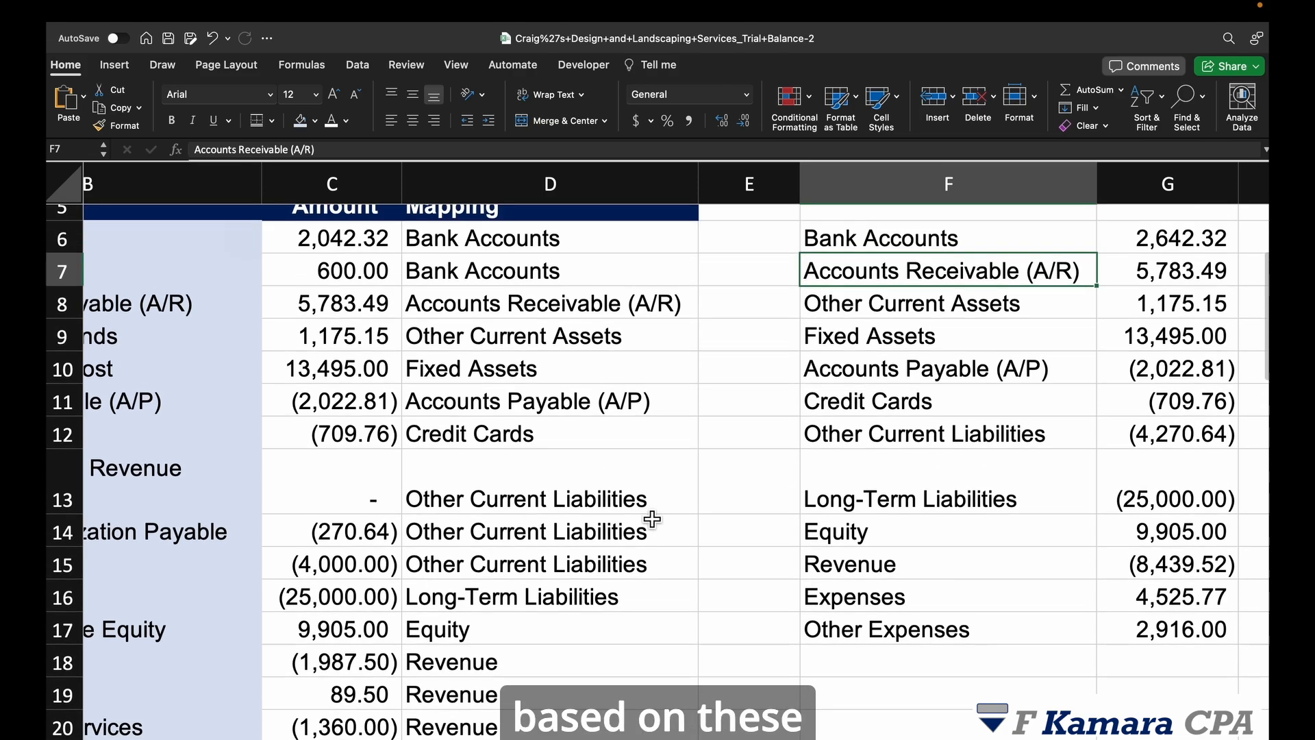
pyautogui.scroll(2, 652, 518)
pyautogui.click(520, 466)
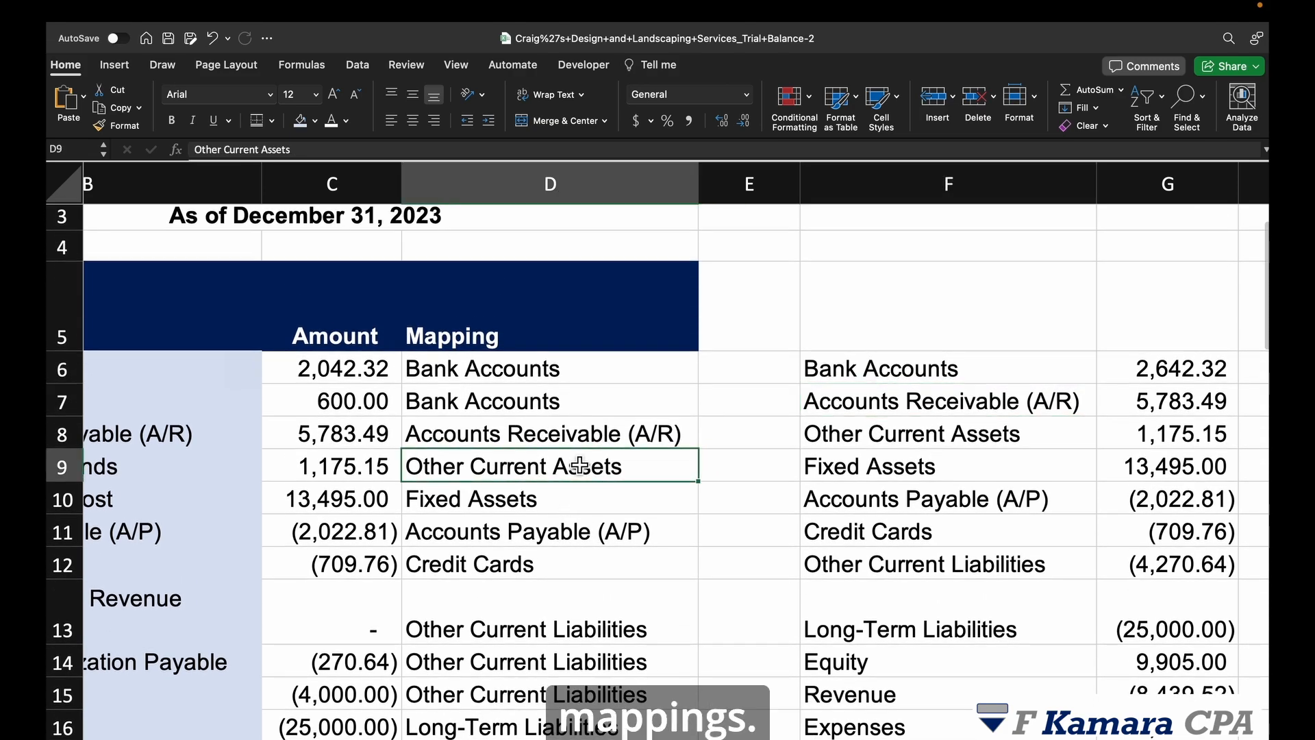
pyautogui.click(1197, 370)
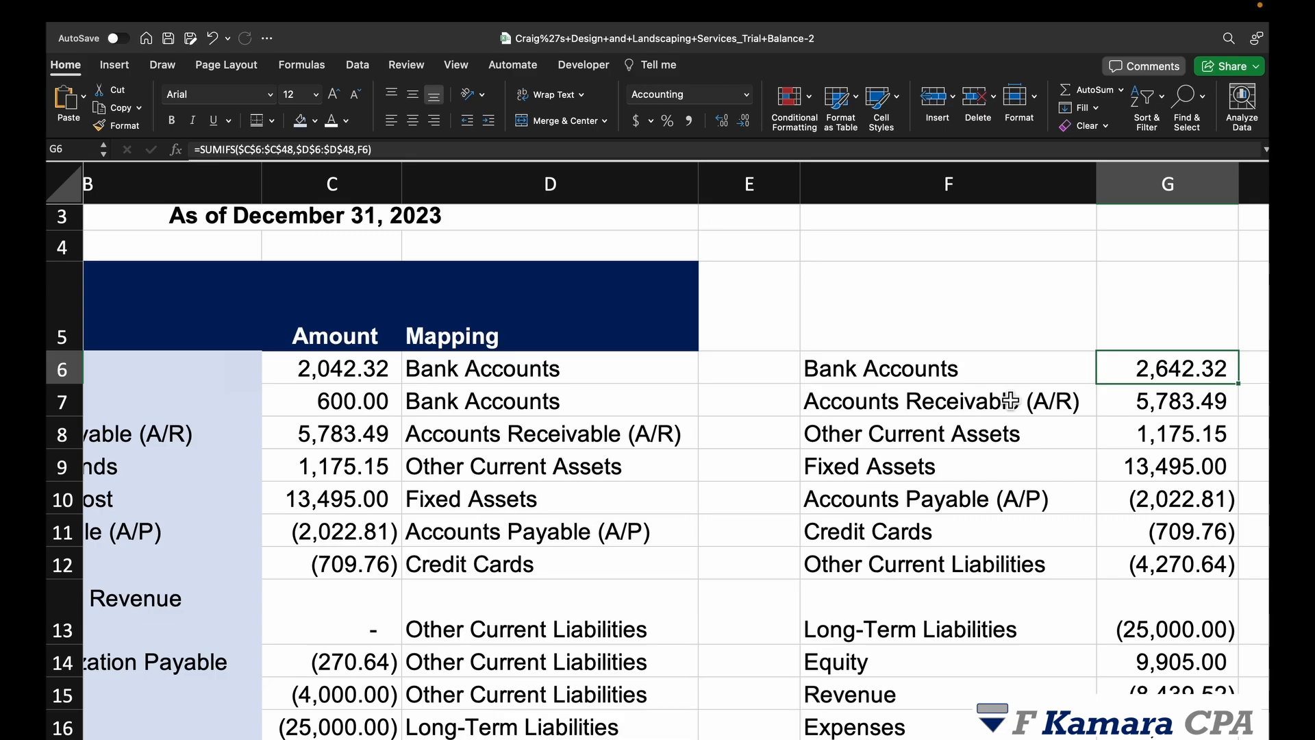
pyautogui.scroll(-1, 883, 387)
# Step: Highlight columns F:G, then go to the Balance Sheet's Current Assets section
pyautogui.moveTo(830, 202); pyautogui.dragTo(1168, 246)
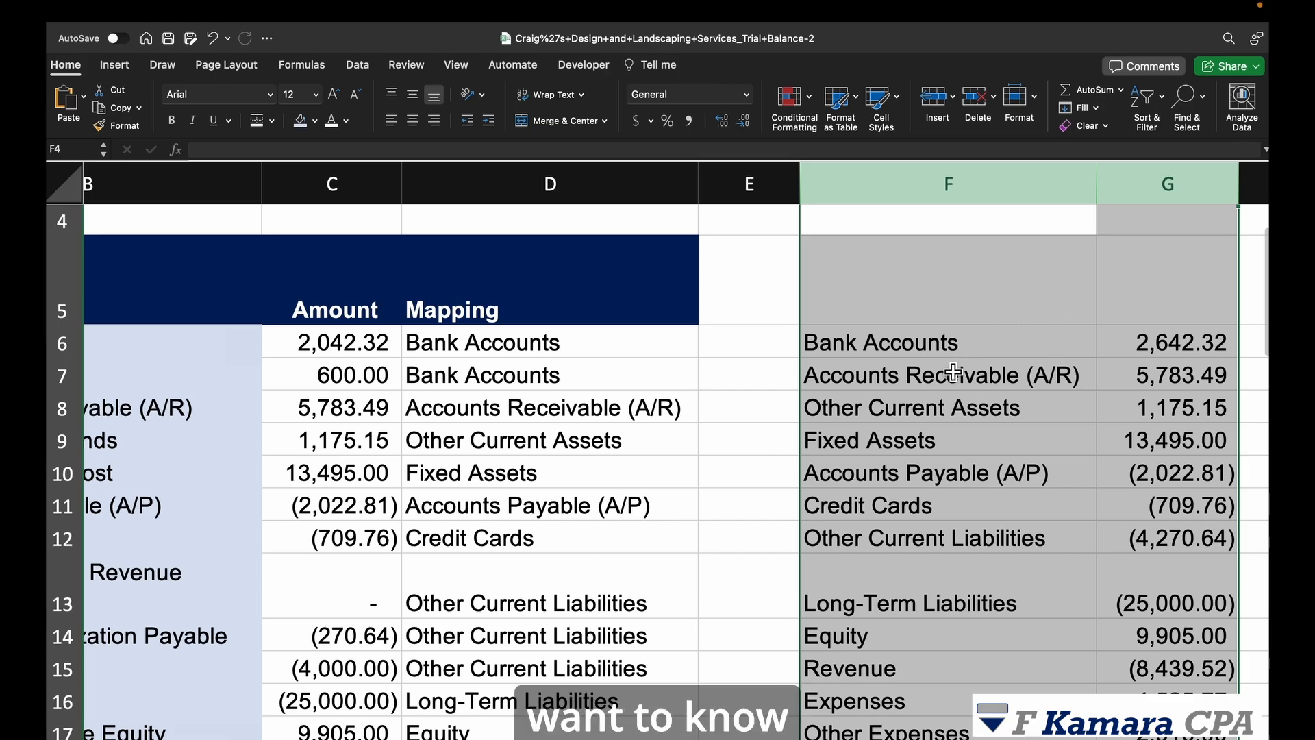
pyautogui.click(964, 351)
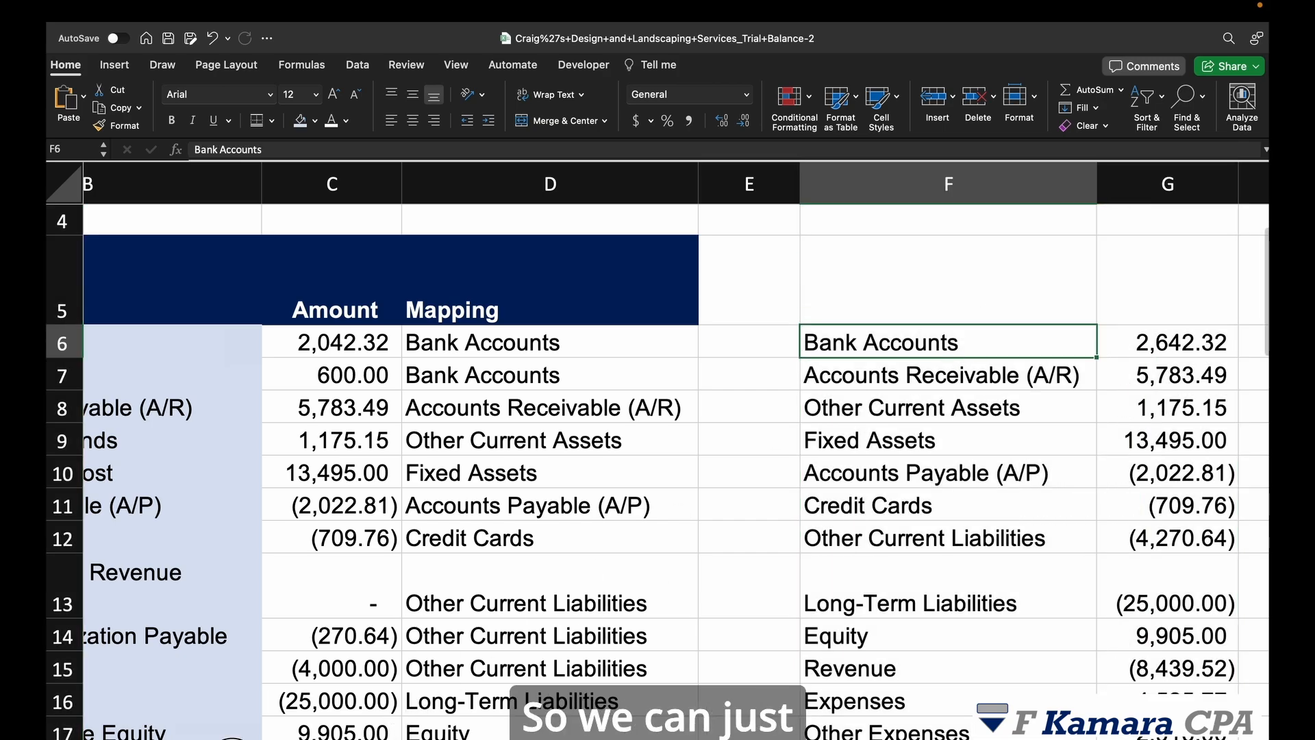
pyautogui.click(232, 739)
pyautogui.click(150, 360)
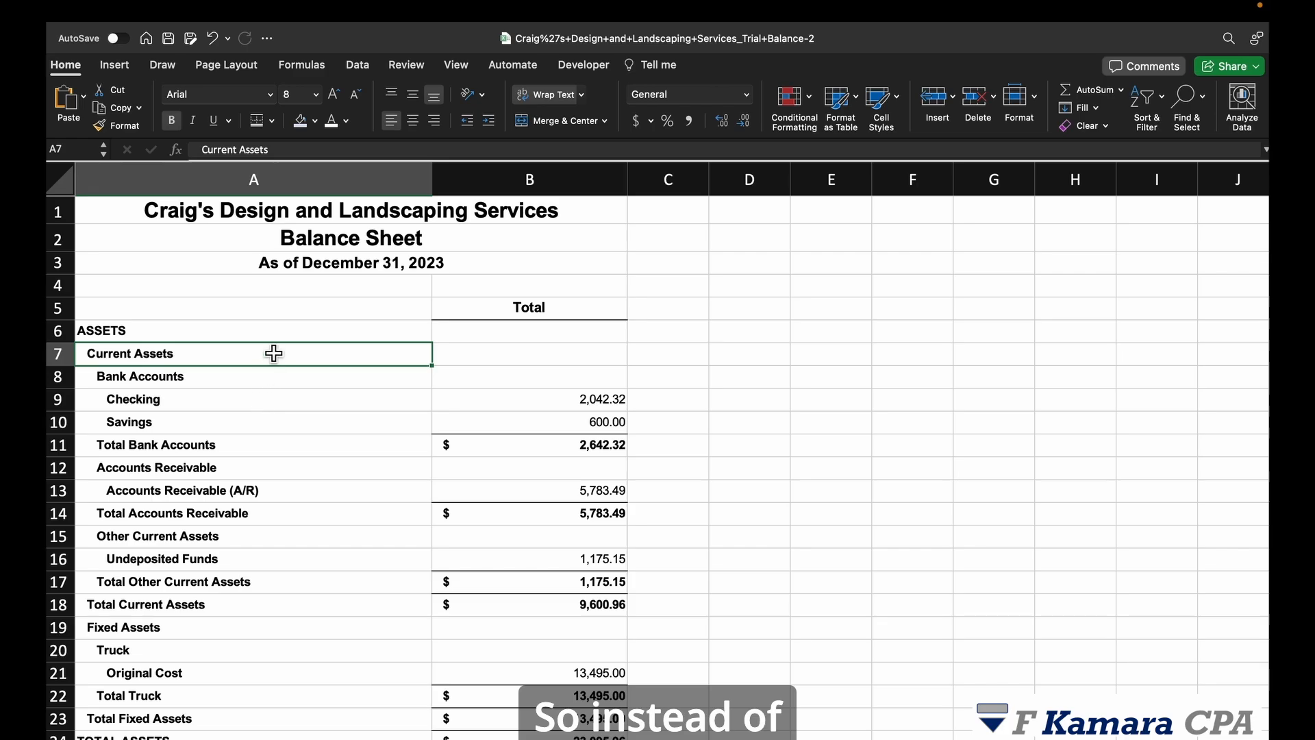
pyautogui.click(176, 381)
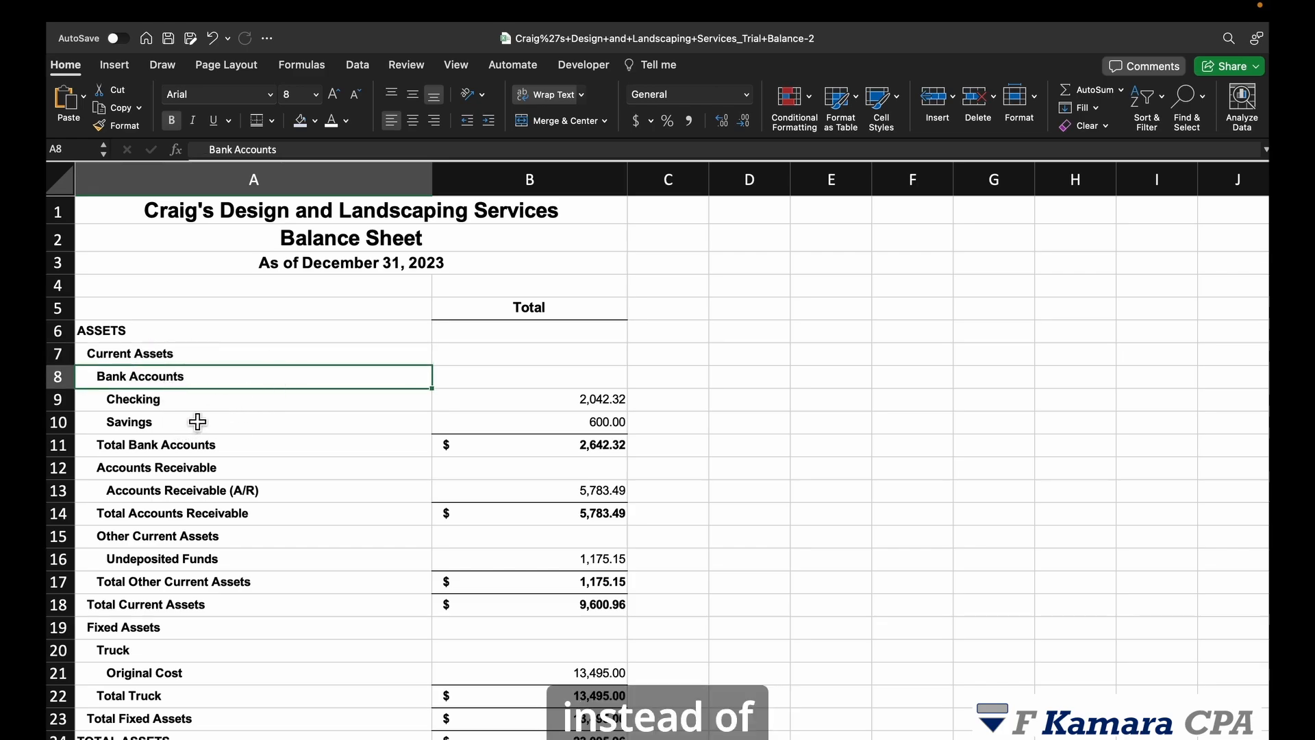
pyautogui.click(228, 444)
pyautogui.click(183, 378)
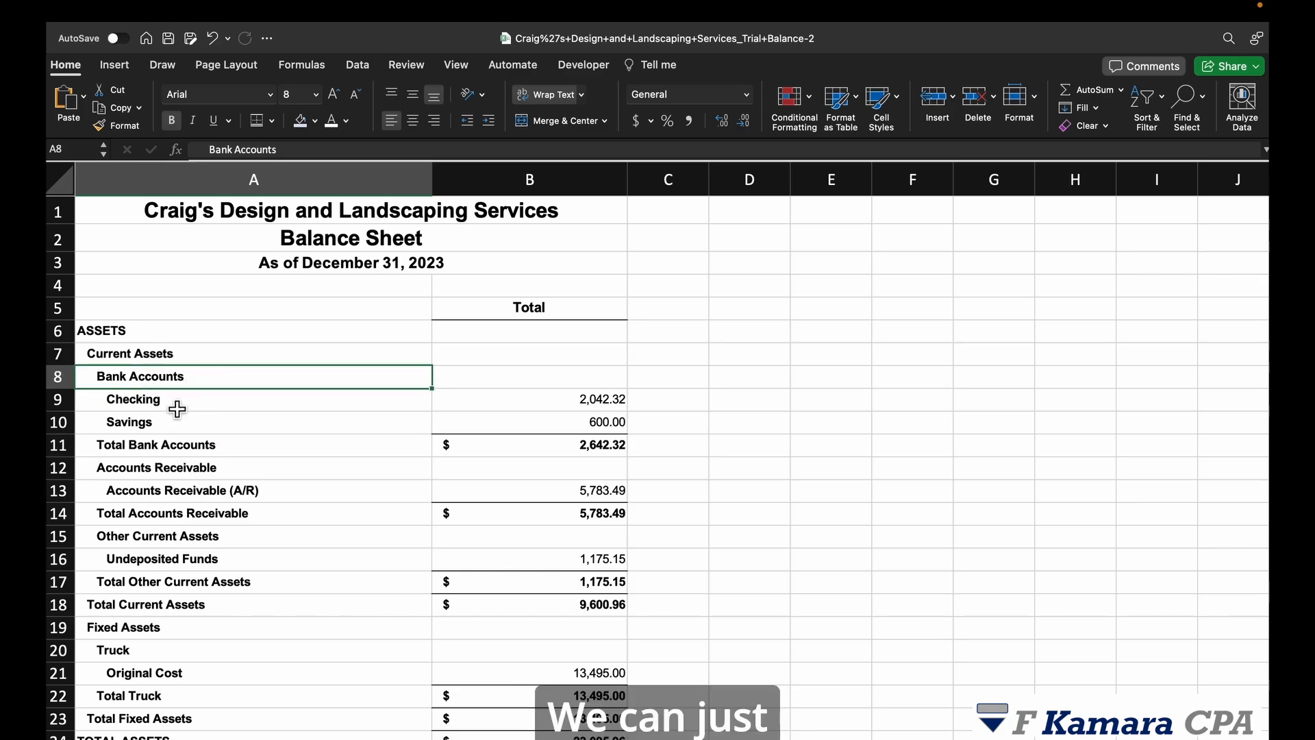
# Step: Start a SUMIFS in B8 summing the locked range 'Trial Balance'!$C$6:$C$48
pyautogui.click(486, 385)
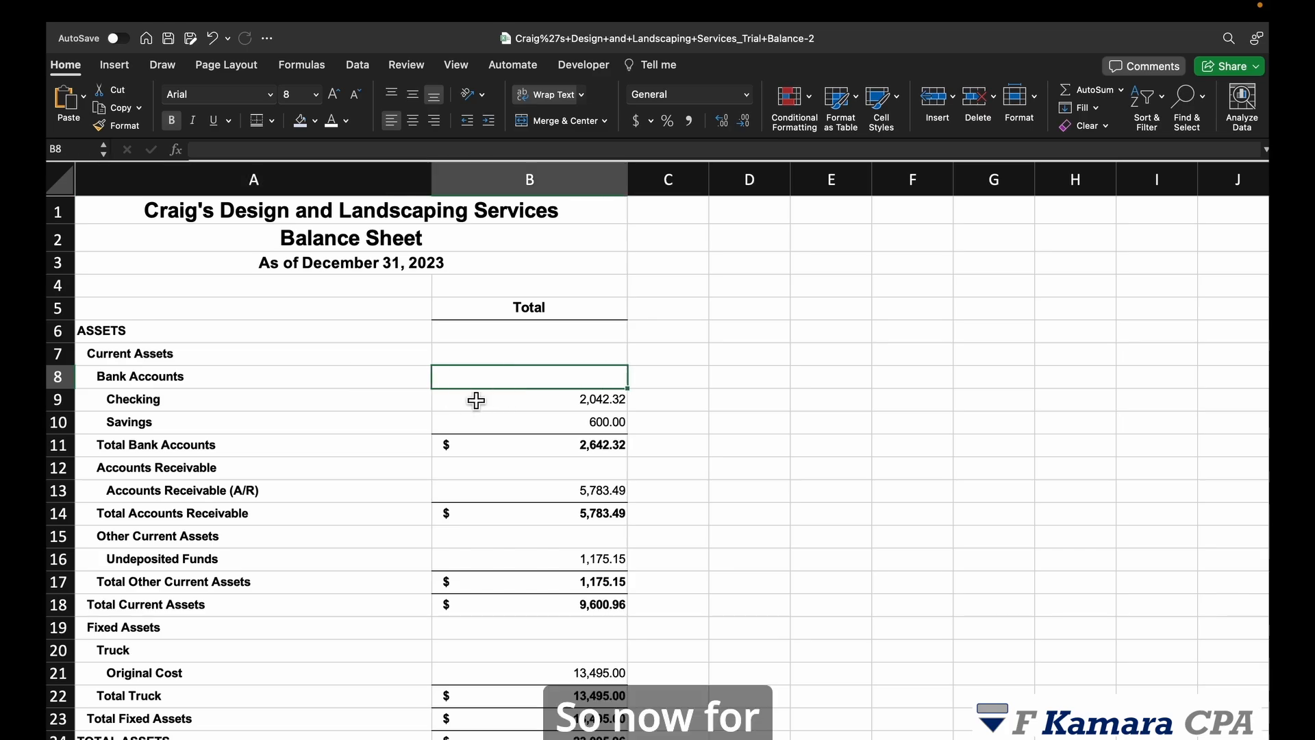
pyautogui.write('=su')
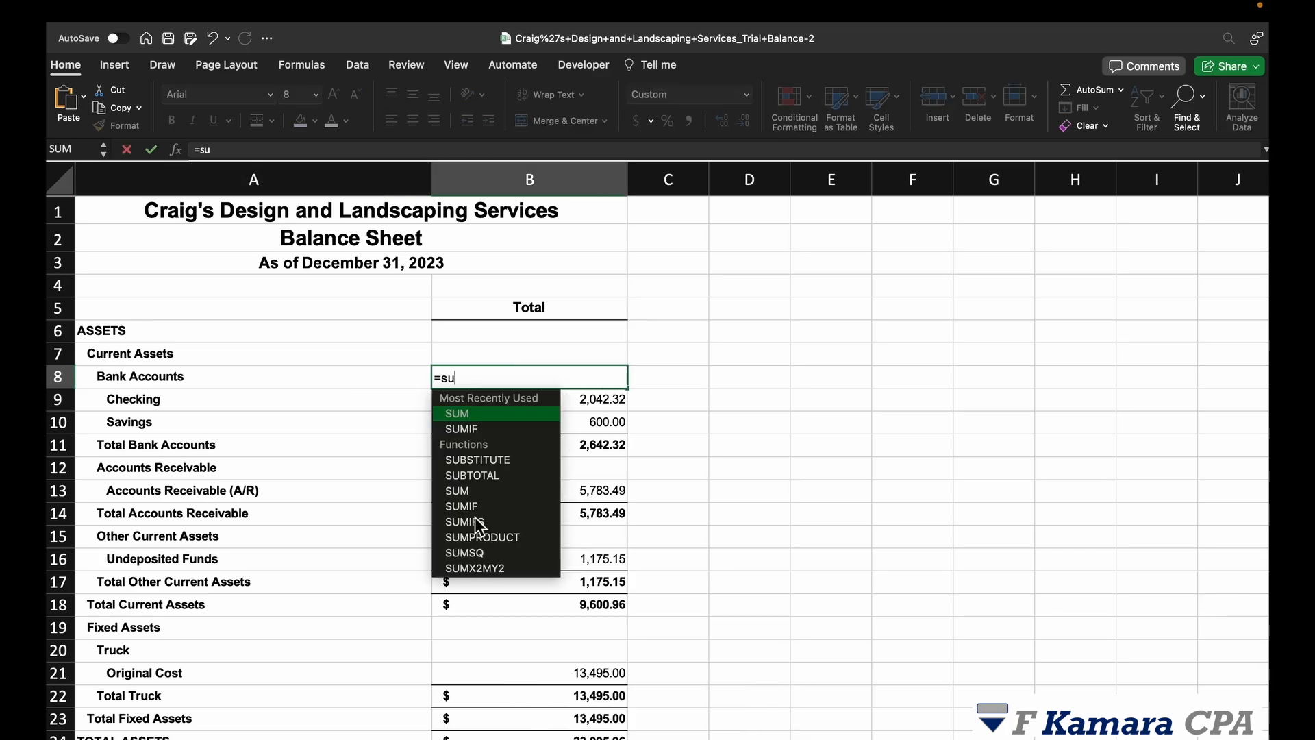
pyautogui.click(476, 520)
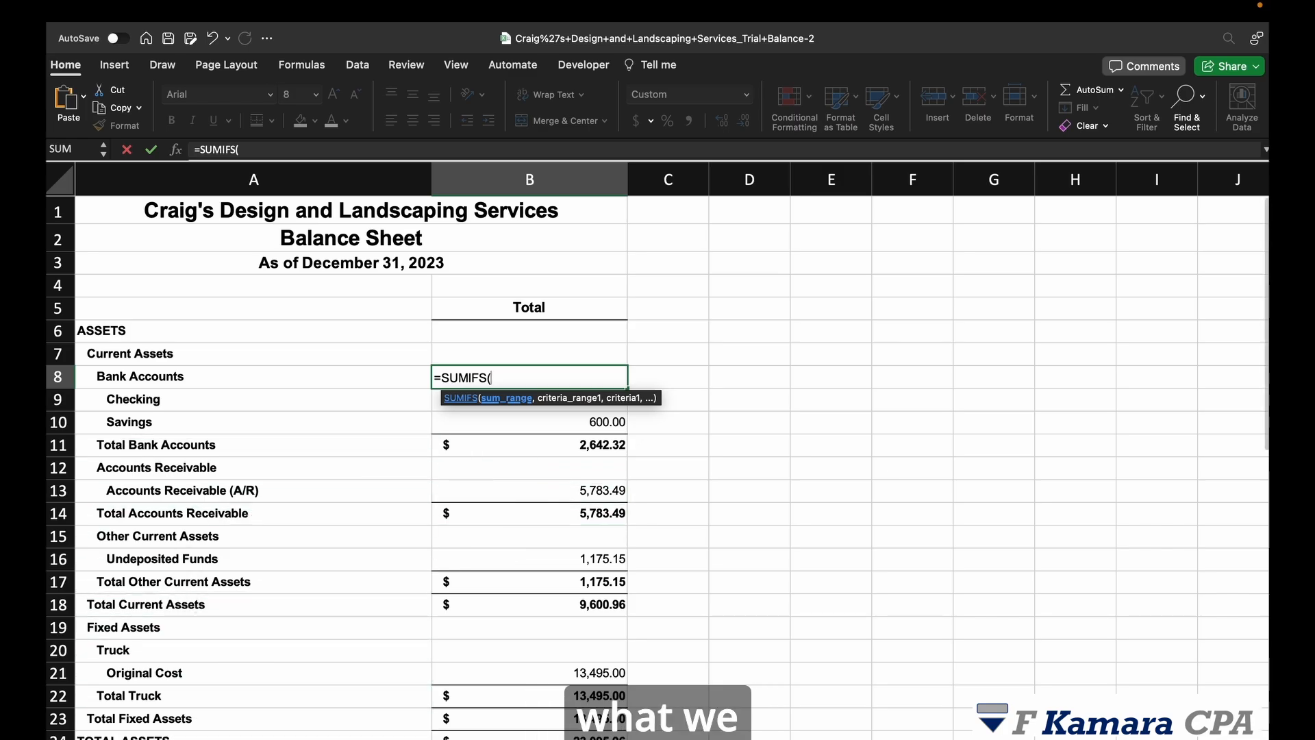
pyautogui.click(169, 739)
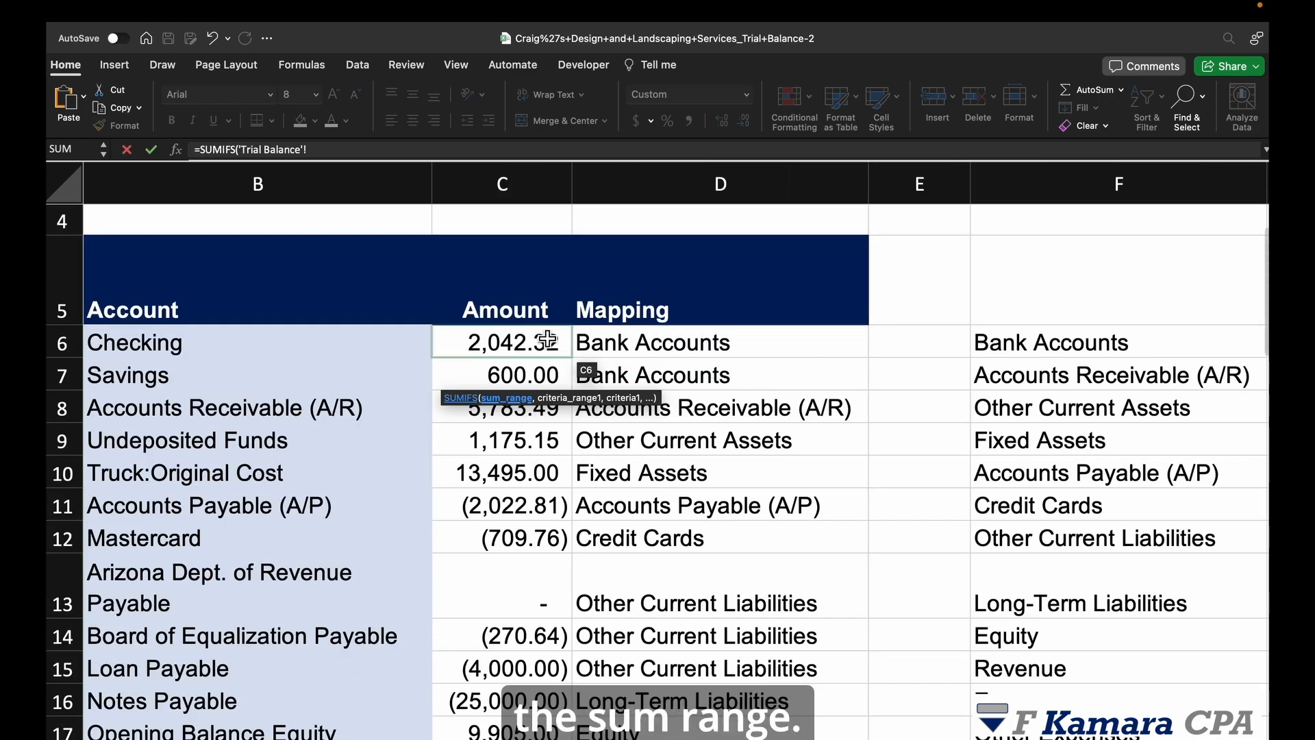
pyautogui.click(528, 354)
pyautogui.hotkey('ctrl', 'shift', 'Down')
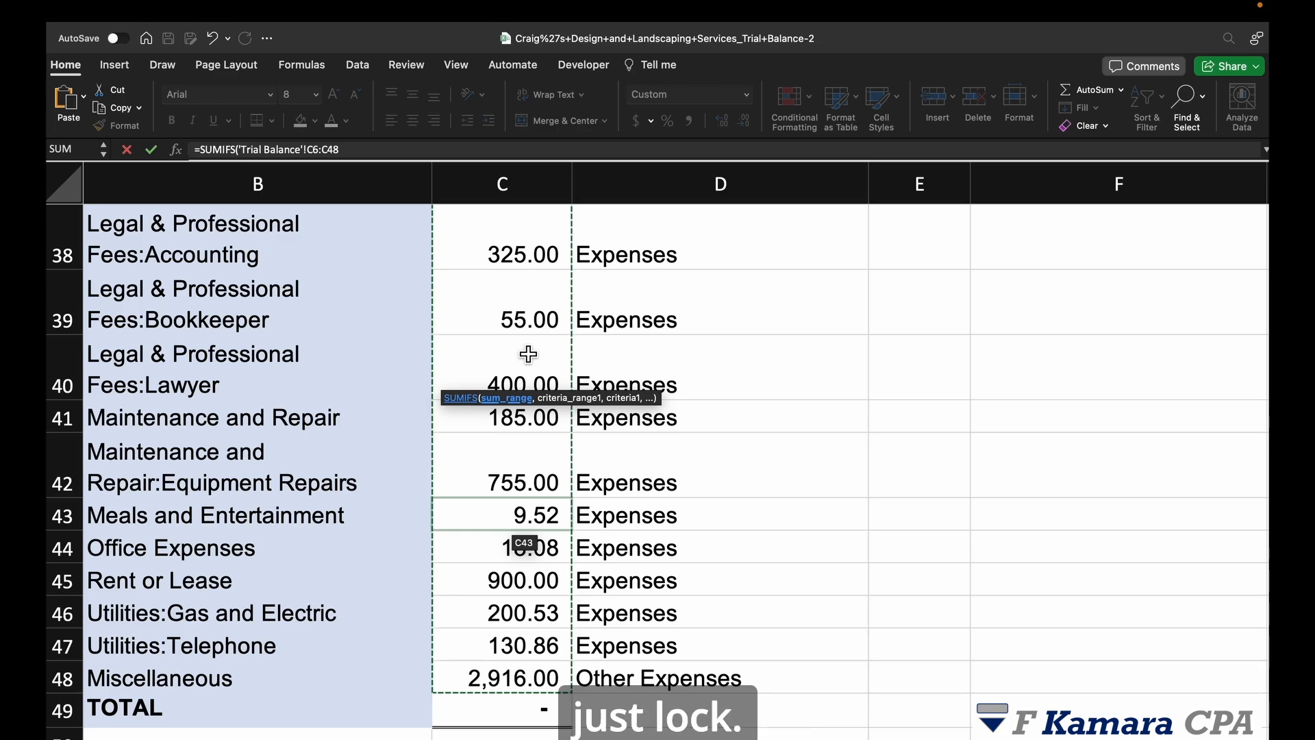
pyautogui.press('F4')
pyautogui.write(',')
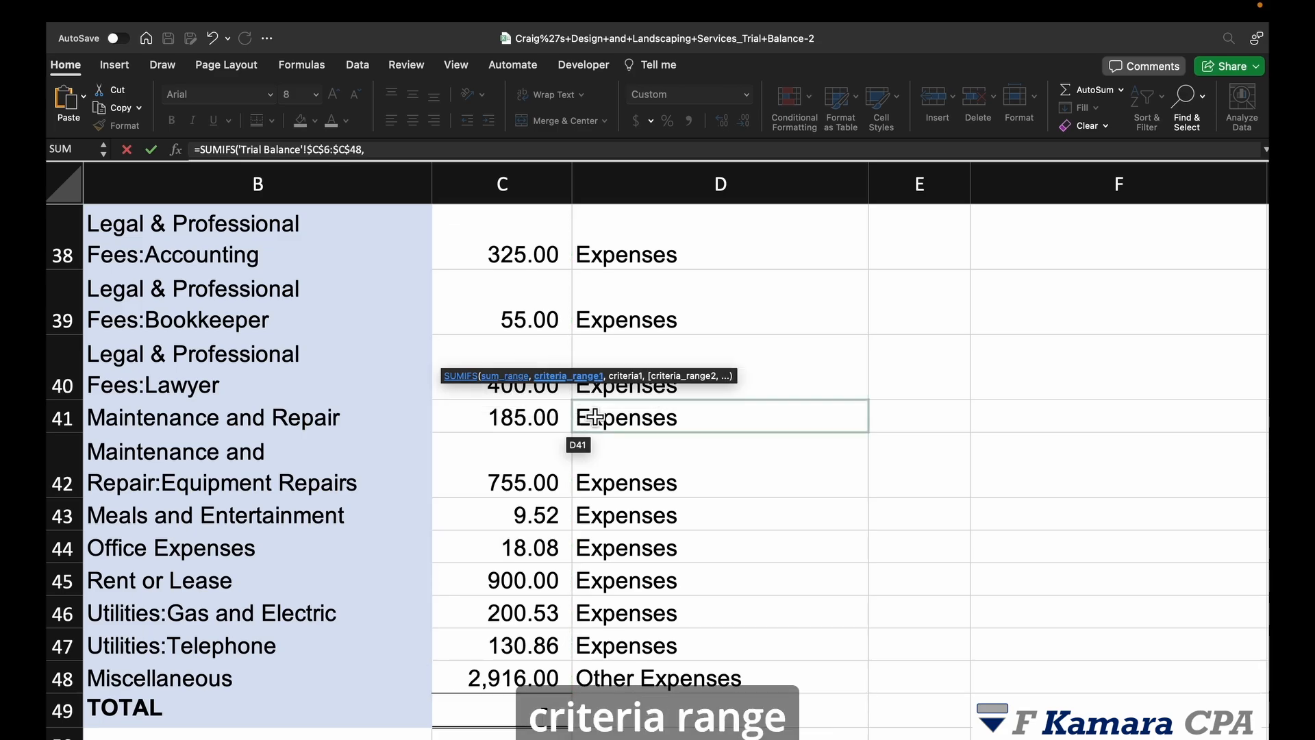
# Step: Add the locked criteria range 'Trial Balance'!$D$6:$D$48 to the B8 formula
pyautogui.scroll(15, 685, 384)
pyautogui.scroll(2, 704, 363)
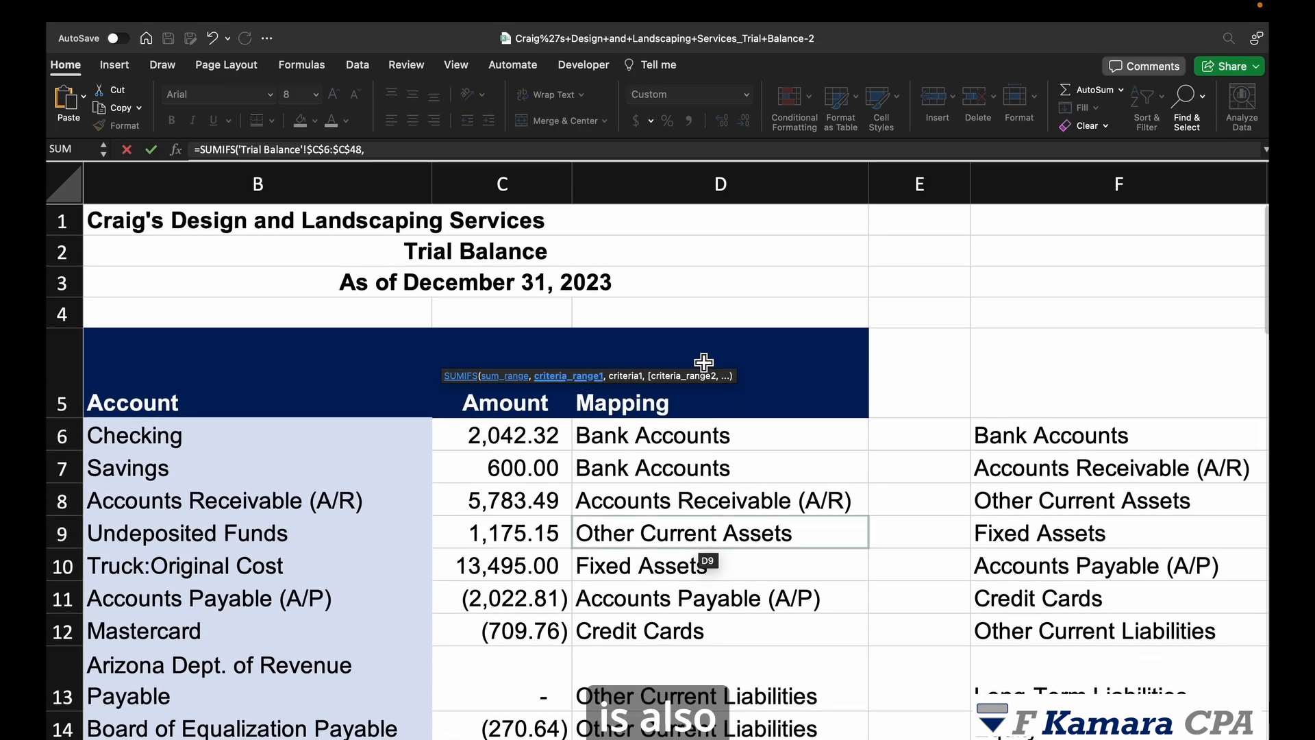
pyautogui.click(697, 441)
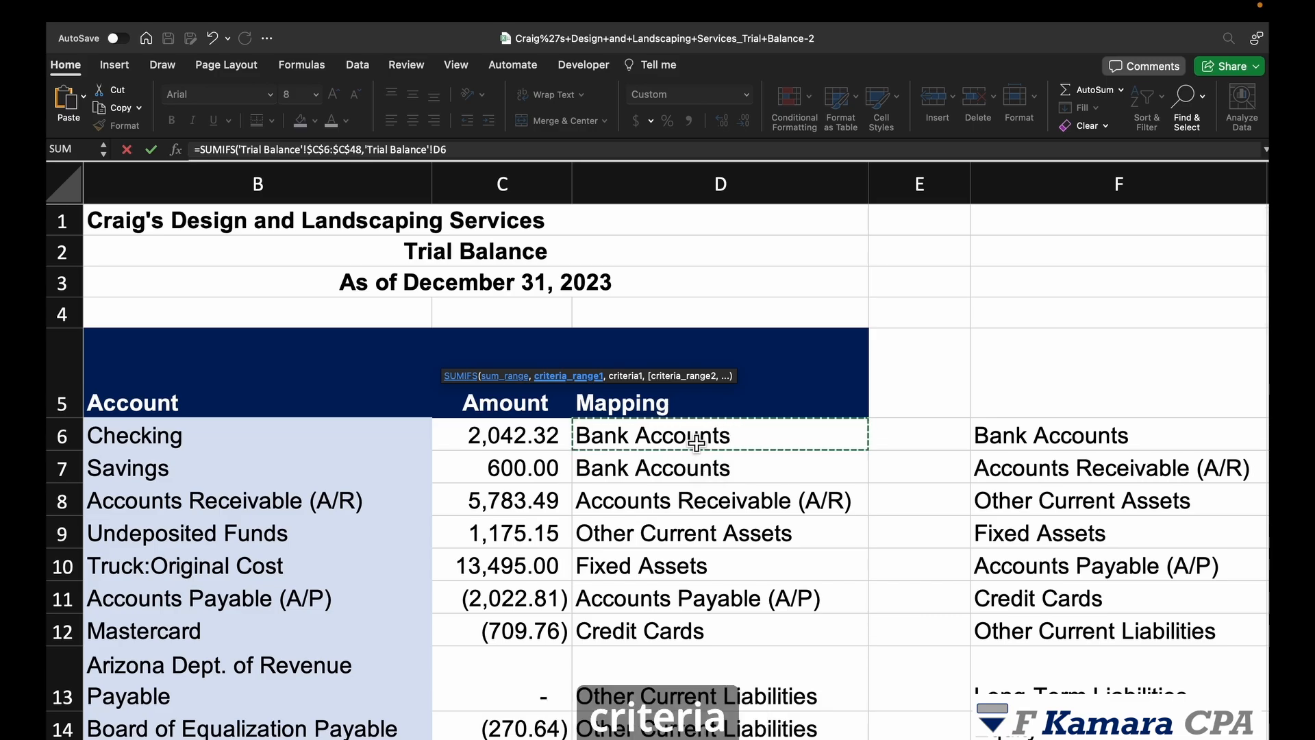
pyautogui.press('super+shift+Down')
pyautogui.press('F4')
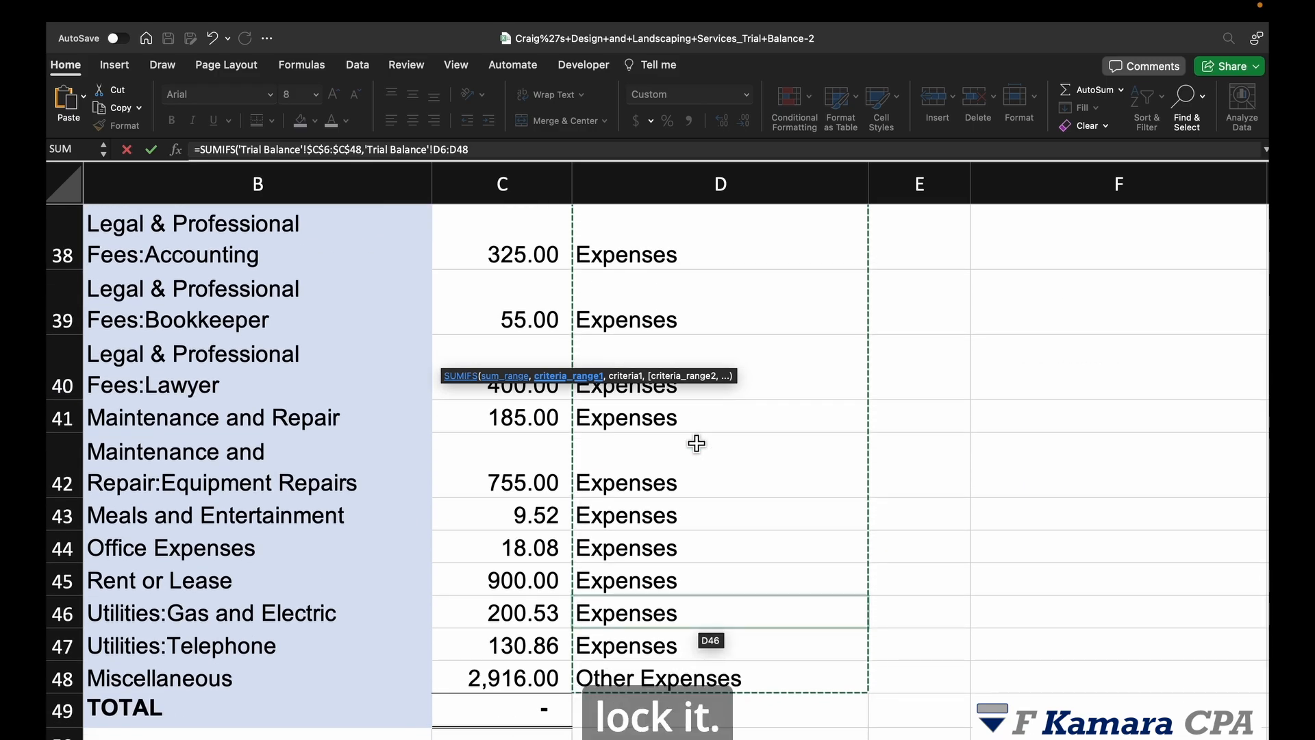
pyautogui.write(',')
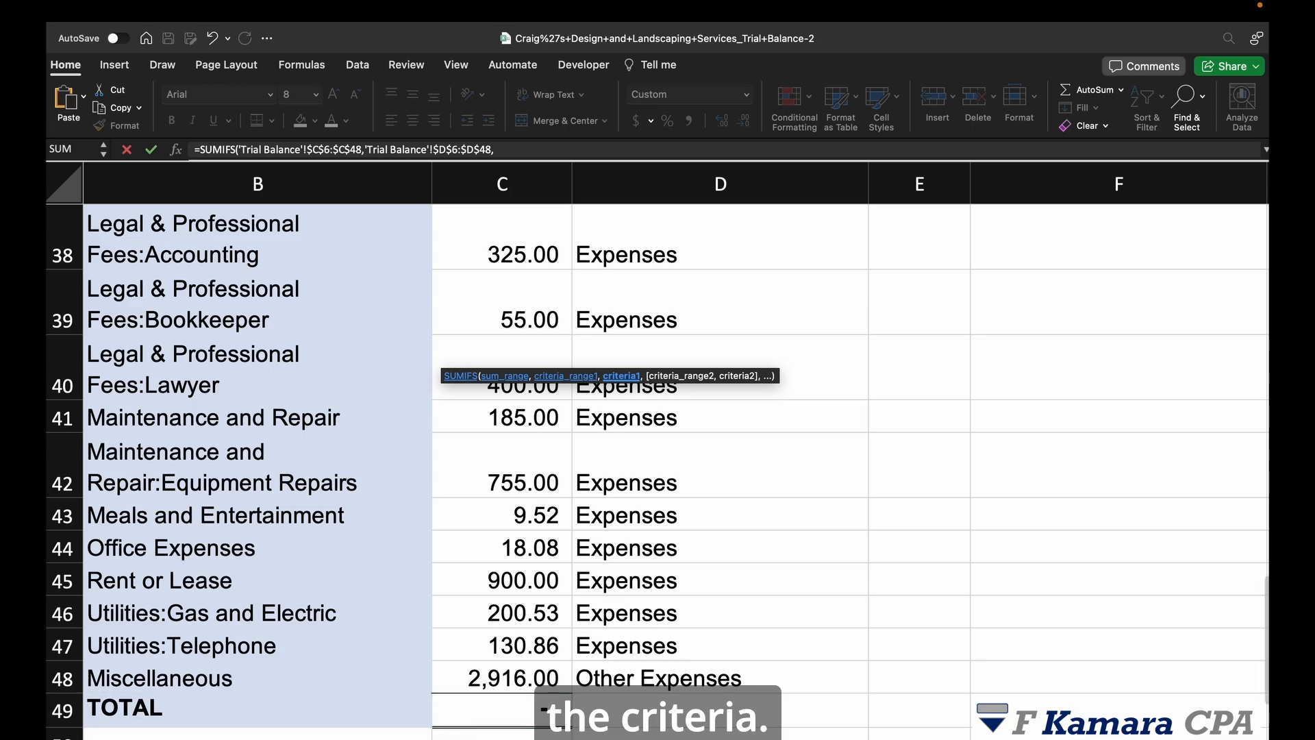
# Step: Use the Bank Accounts label A8 as criterion so B8 returns 2,642.32
pyautogui.click(277, 738)
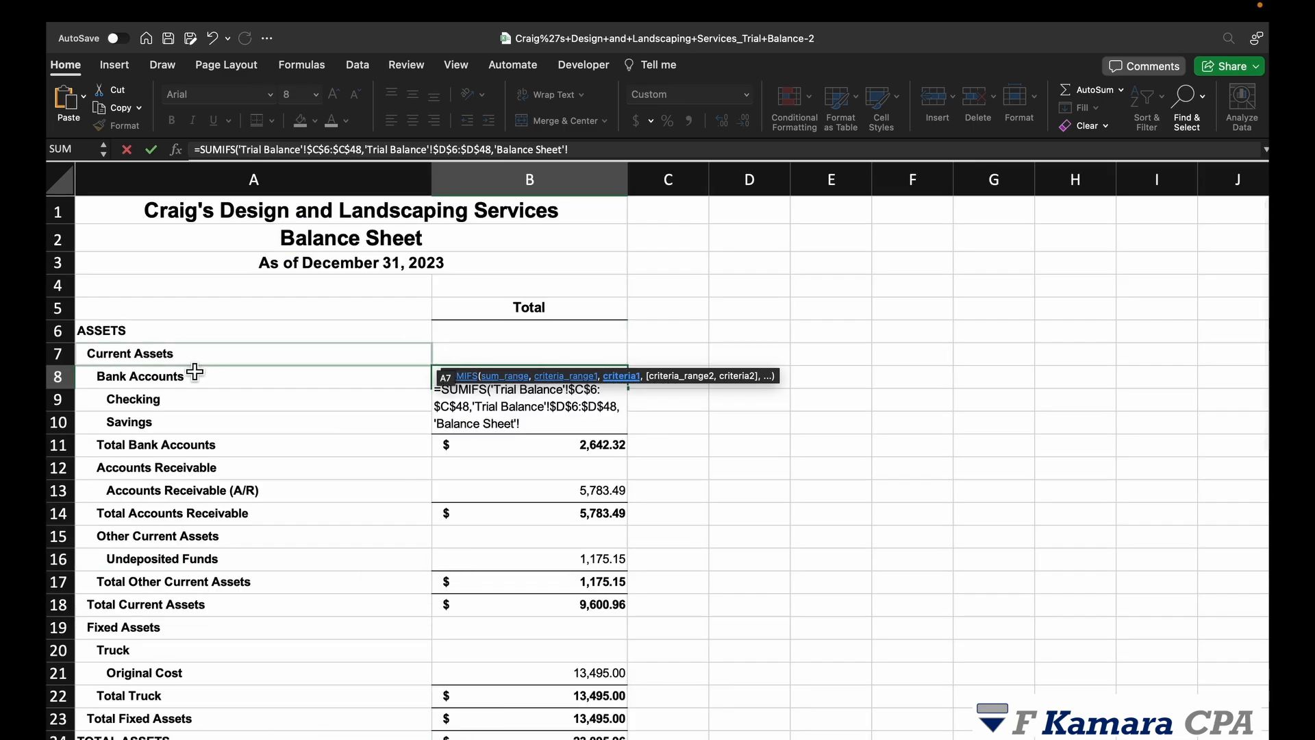
pyautogui.click(273, 375)
pyautogui.moveTo(191, 378); pyautogui.dragTo(382, 457)
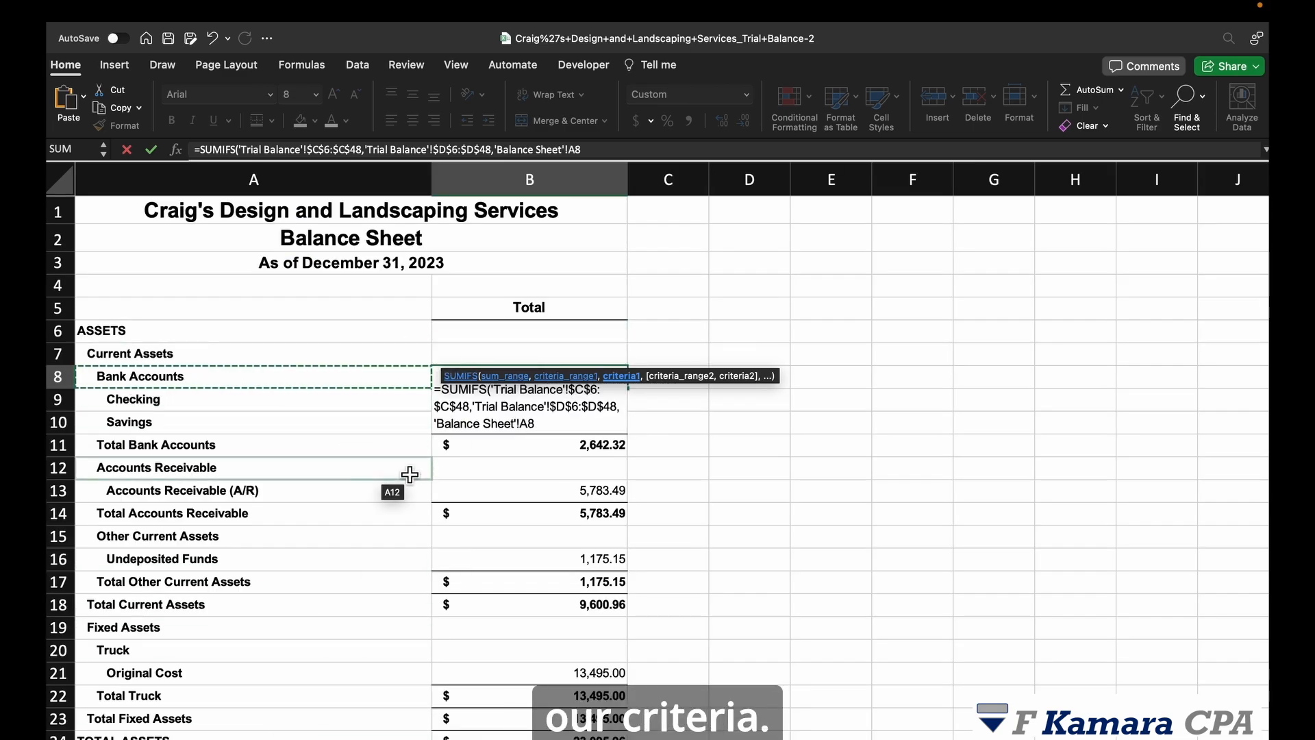
pyautogui.press('Return')
pyautogui.doubleClick(559, 381)
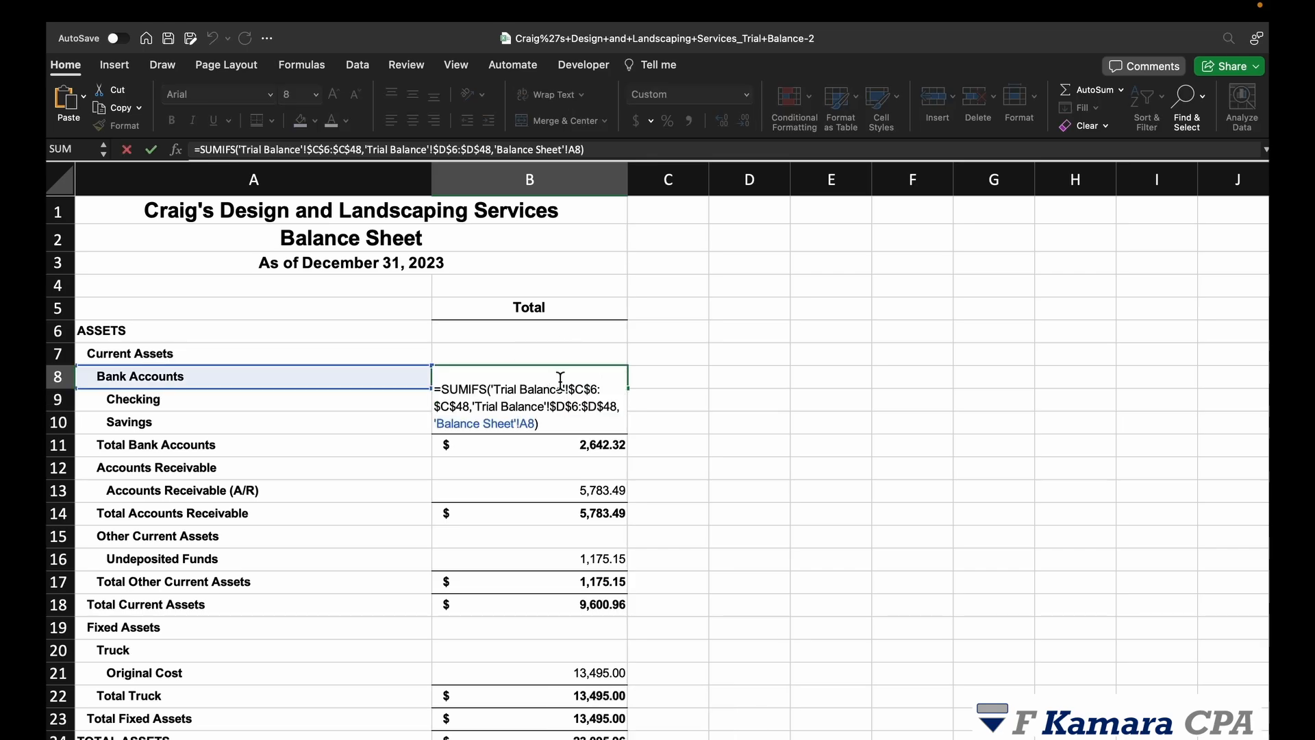
pyautogui.press('Return')
# Step: Delete the Checking, Savings and bank total detail rows under Bank Accounts
pyautogui.moveTo(243, 383); pyautogui.dragTo(526, 378)
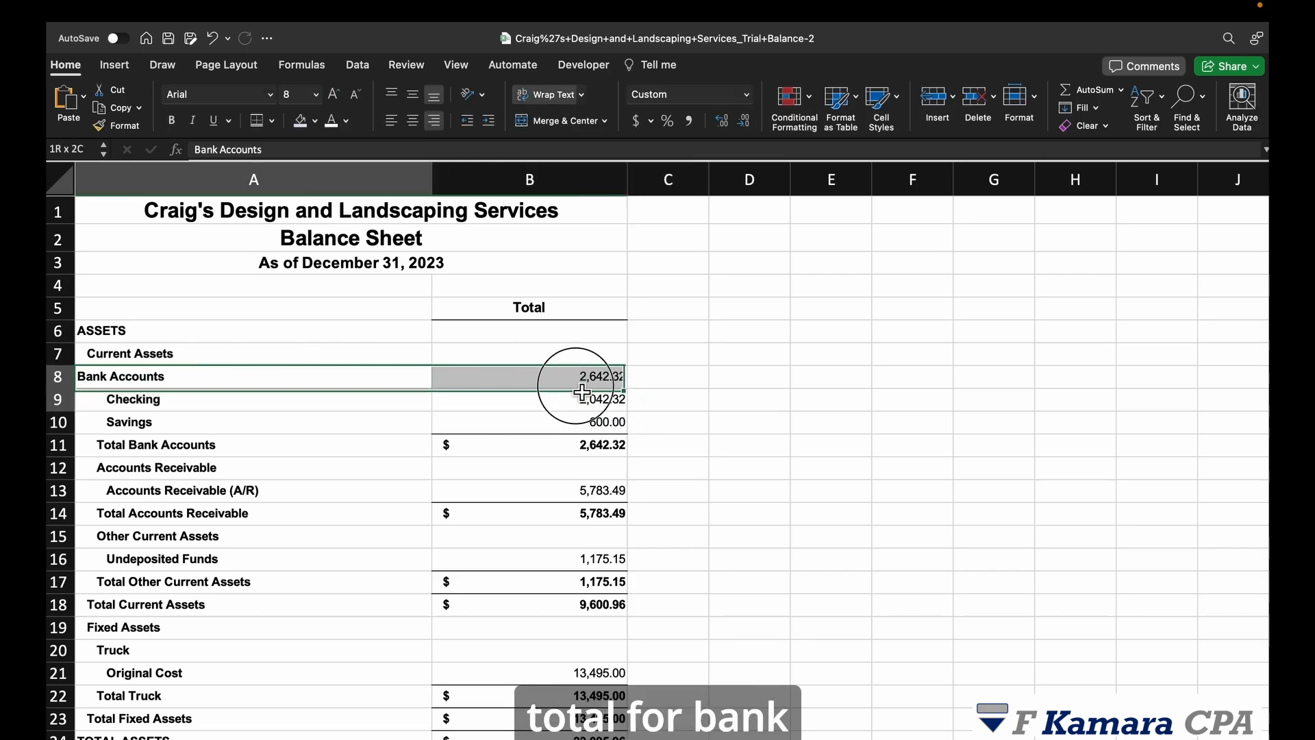
pyautogui.moveTo(71, 404); pyautogui.dragTo(68, 445)
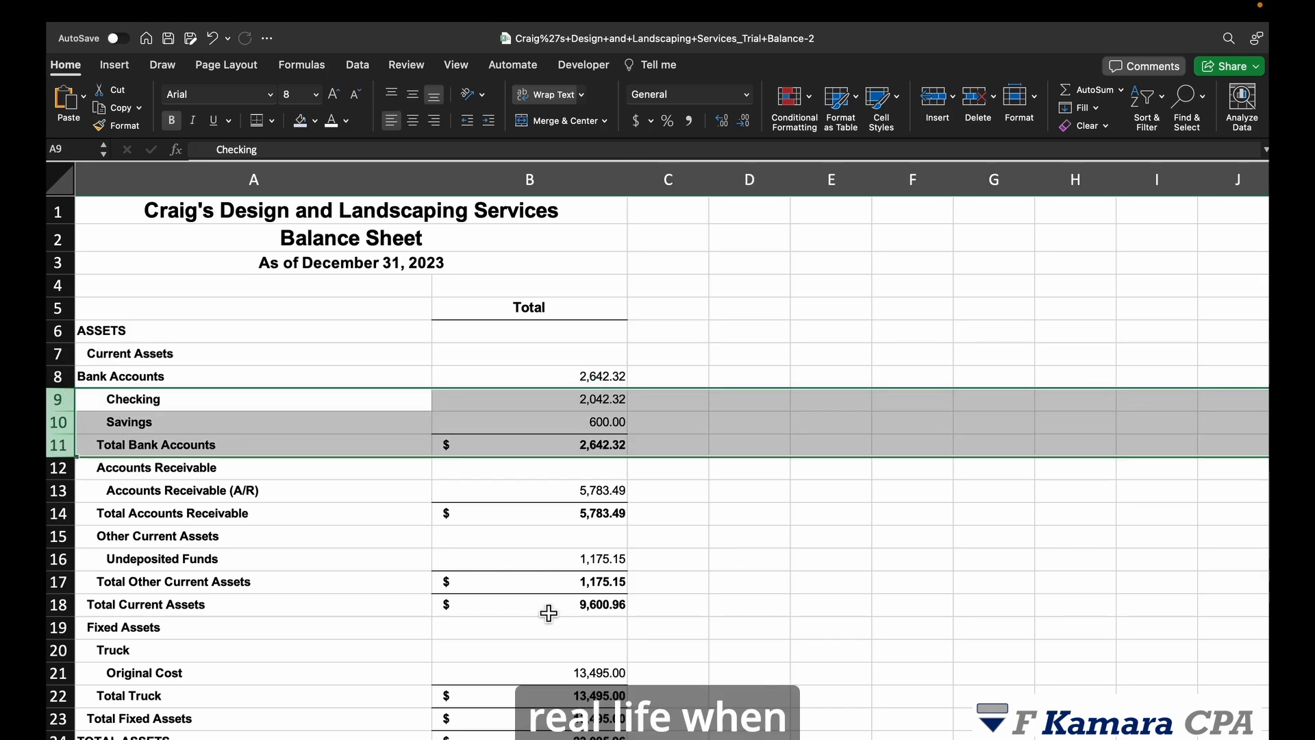
pyautogui.press('super+minus')
pyautogui.click(825, 602)
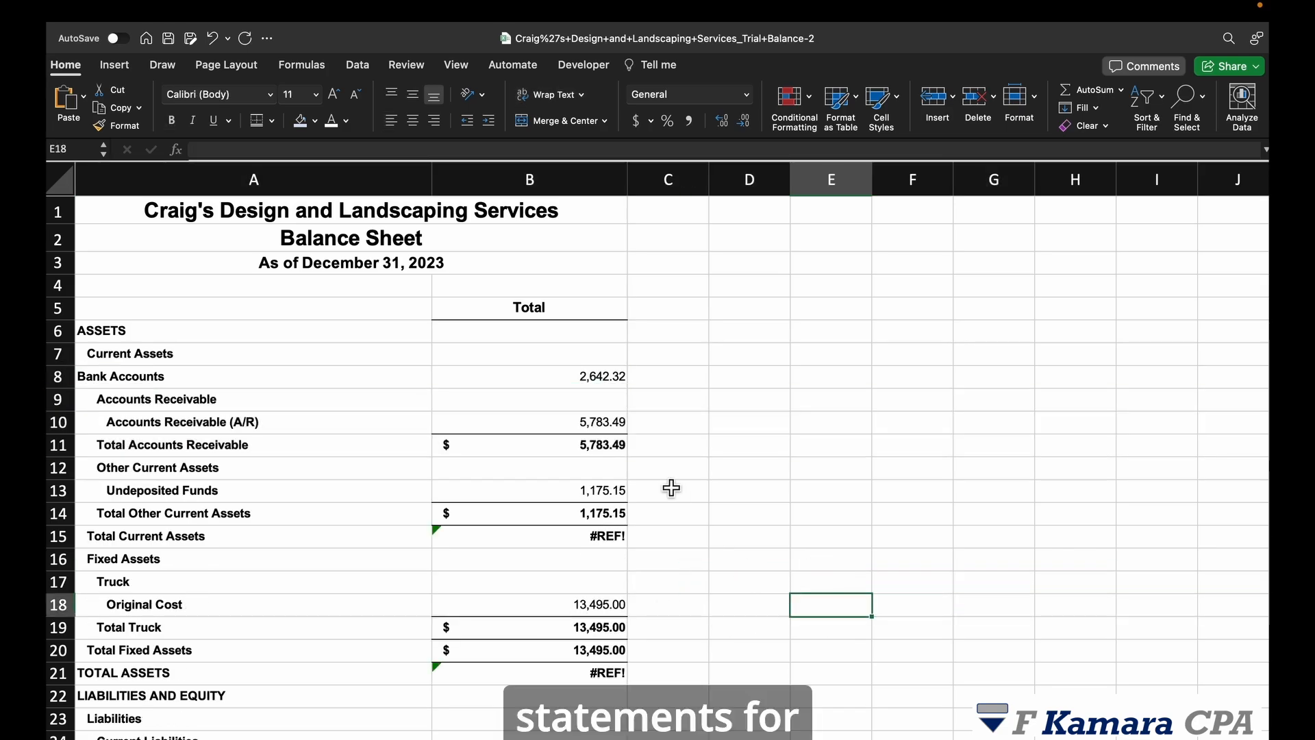
pyautogui.scroll(-4, 672, 488)
pyautogui.scroll(4, 672, 488)
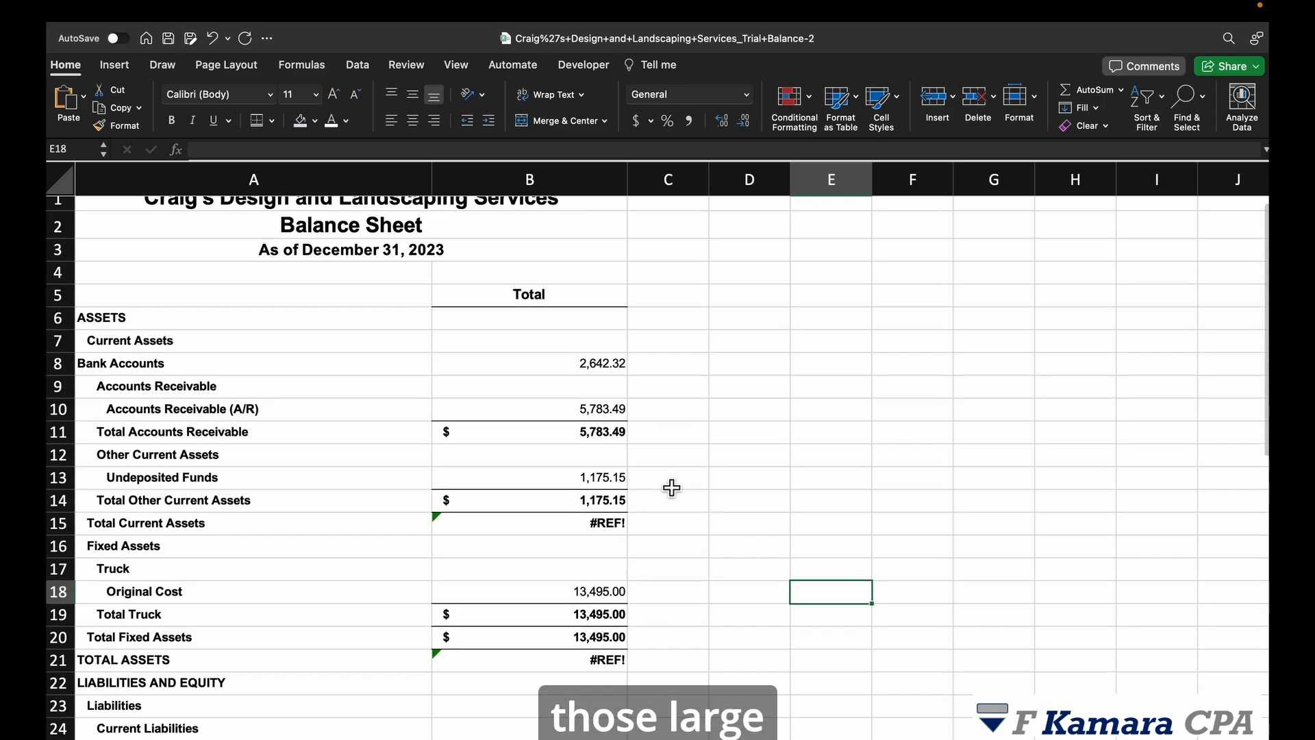
pyautogui.click(594, 526)
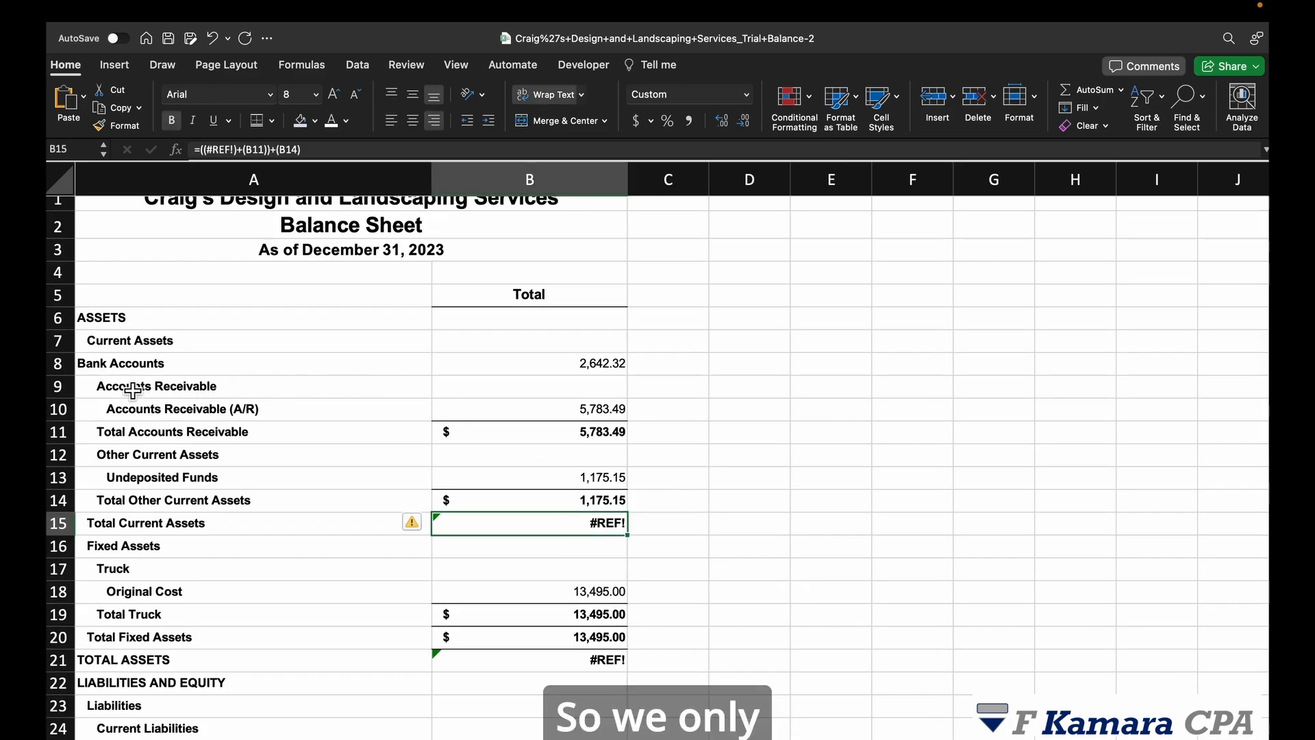
# Step: Delete the redundant Accounts Receivable heading row and unindent the Accounts Receivable (A/R) label
pyautogui.click(67, 368)
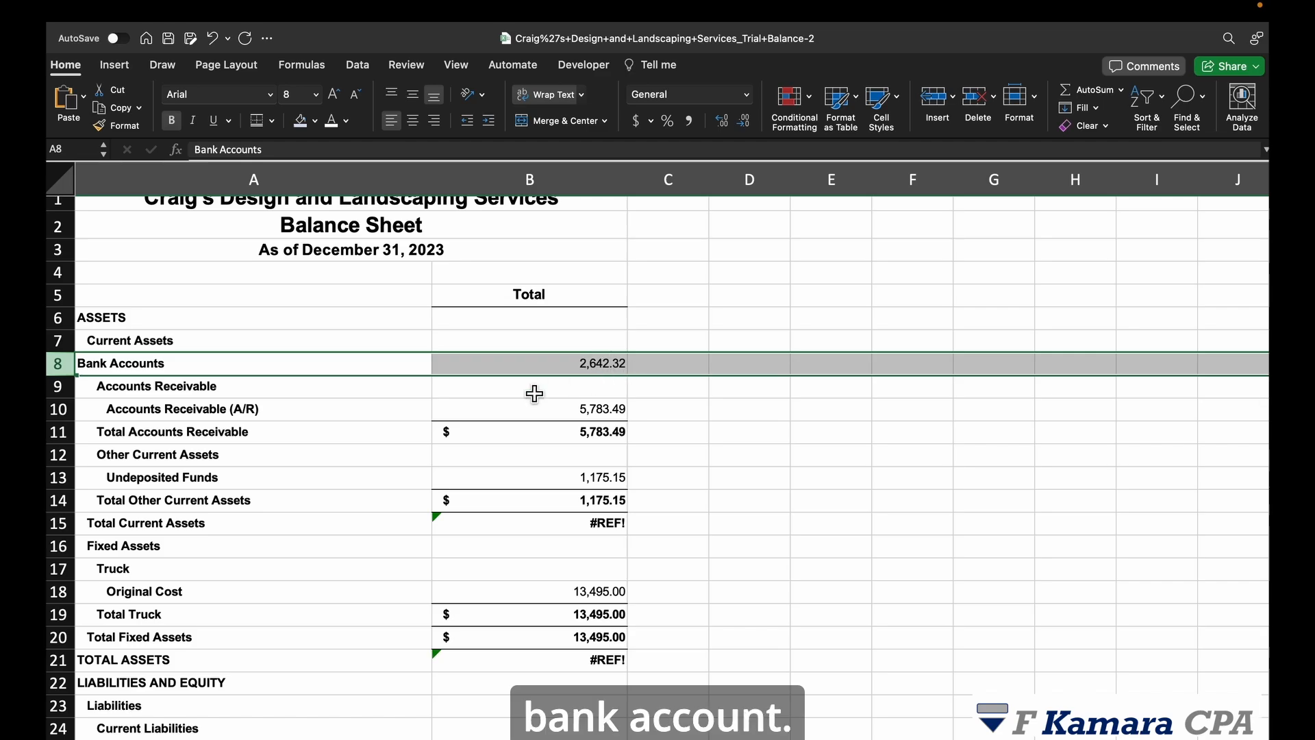
pyautogui.press('Down')
pyautogui.press('super+minus')
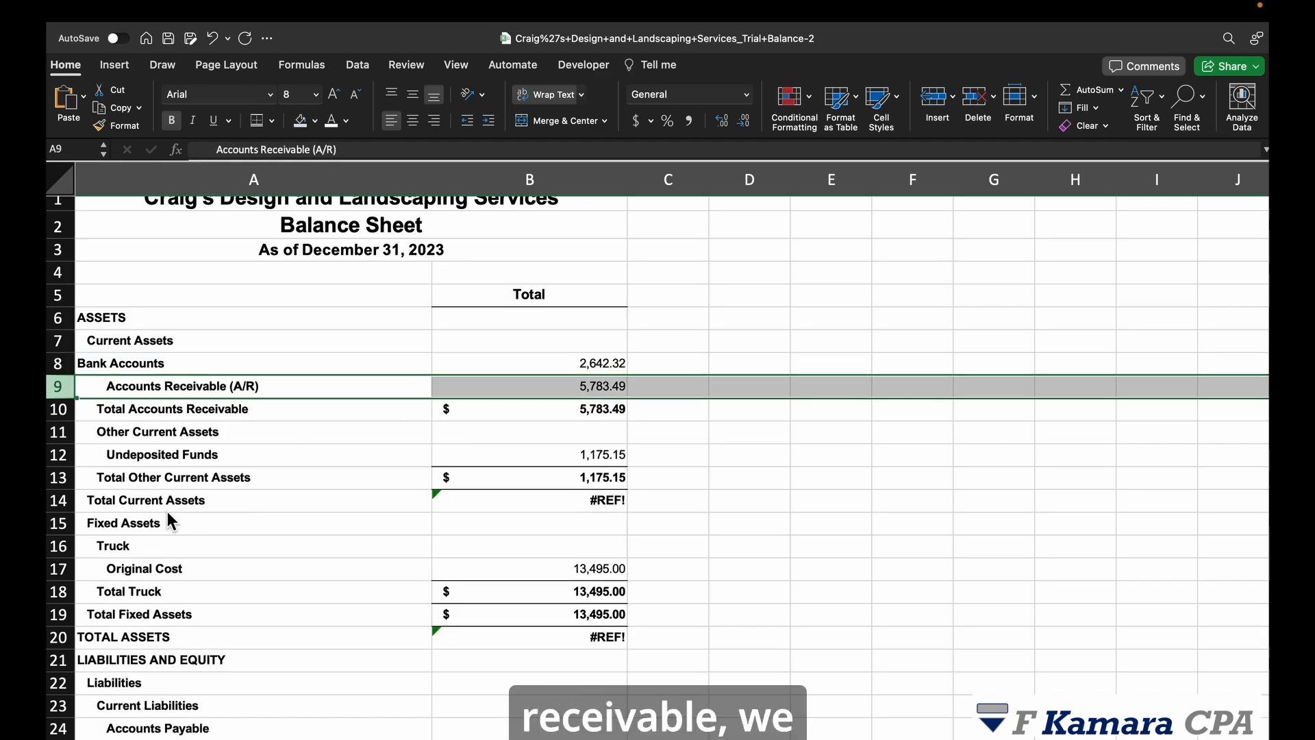
pyautogui.click(151, 387)
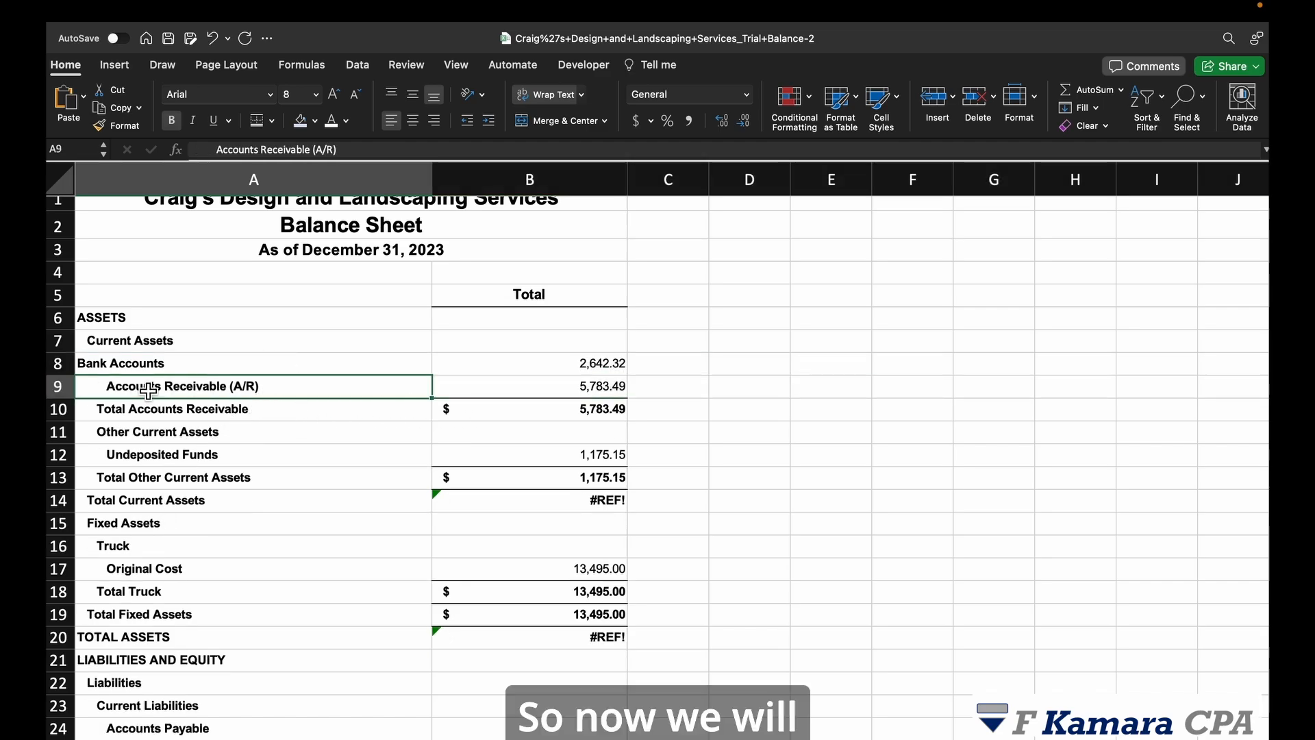
pyautogui.doubleClick(115, 387)
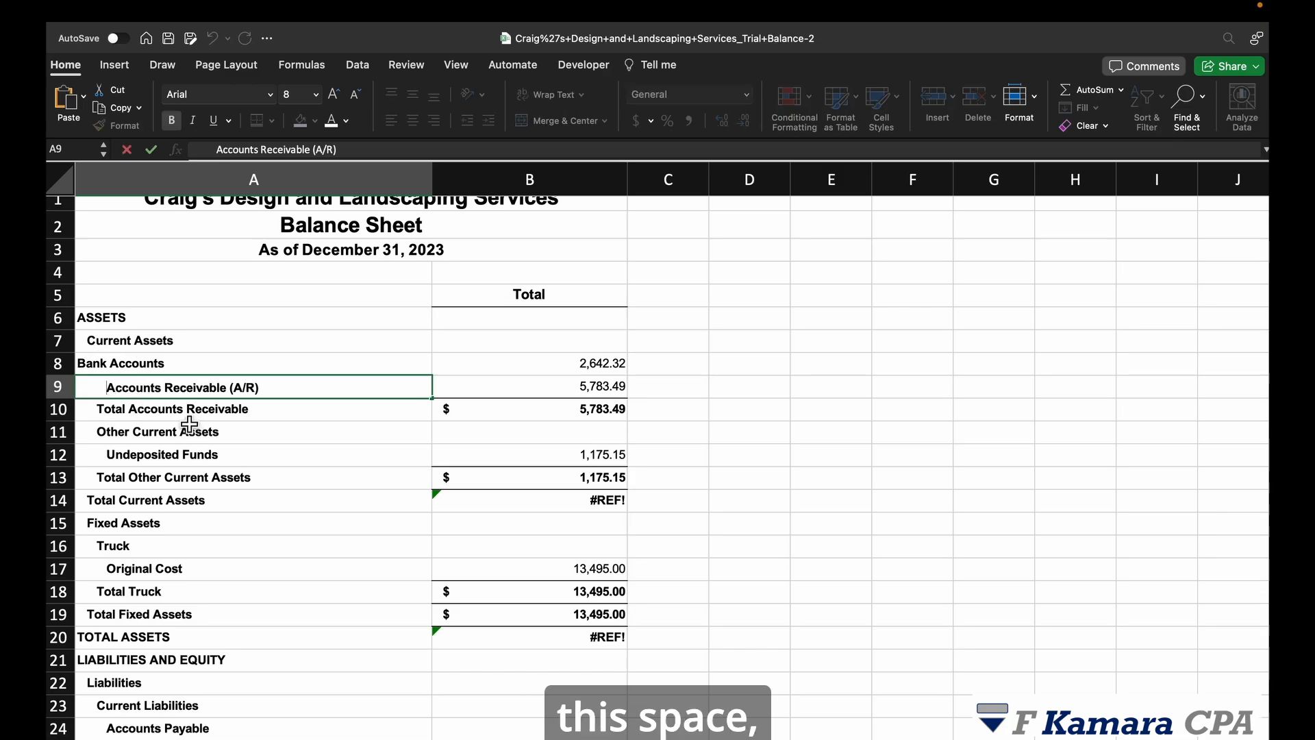
pyautogui.press('BackSpace')
pyautogui.press('BackSpace')
pyautogui.press('BackSpace')
pyautogui.press('BackSpace')
pyautogui.press('BackSpace')
pyautogui.press('BackSpace')
pyautogui.press('BackSpace')
pyautogui.press('BackSpace')
pyautogui.press('Return')
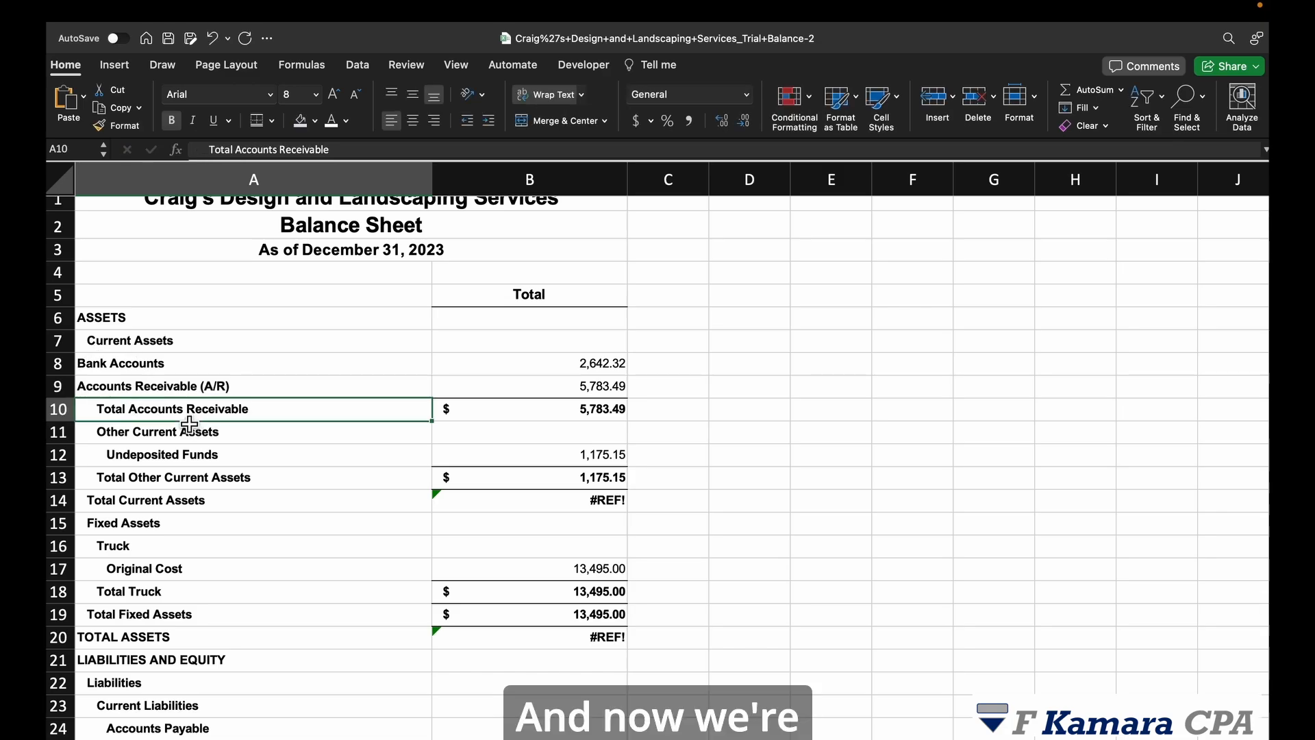
# Step: Copy B8's SUMIFS into the A/R row in place of its hard-coded value, returning 5,783.49
pyautogui.click(596, 363)
pyautogui.click(602, 382)
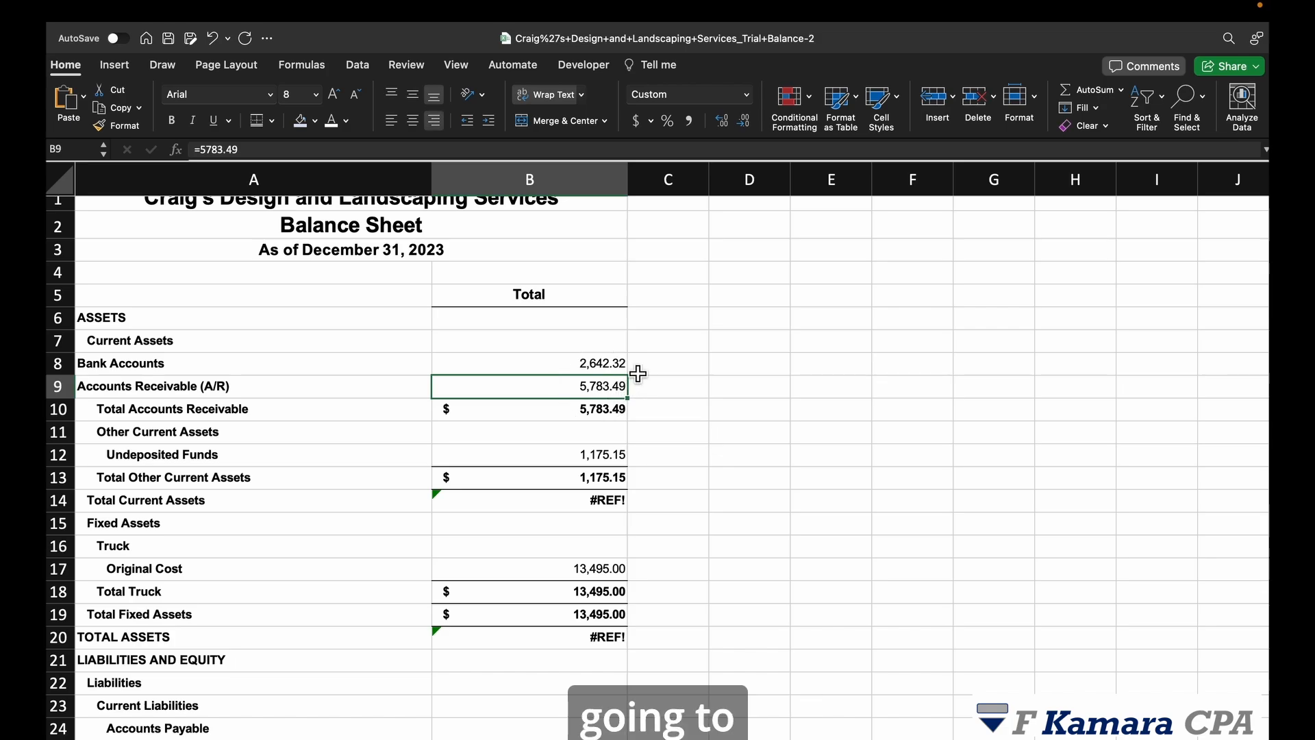
pyautogui.click(616, 368)
pyautogui.moveTo(628, 375); pyautogui.dragTo(641, 399)
pyautogui.click(729, 410)
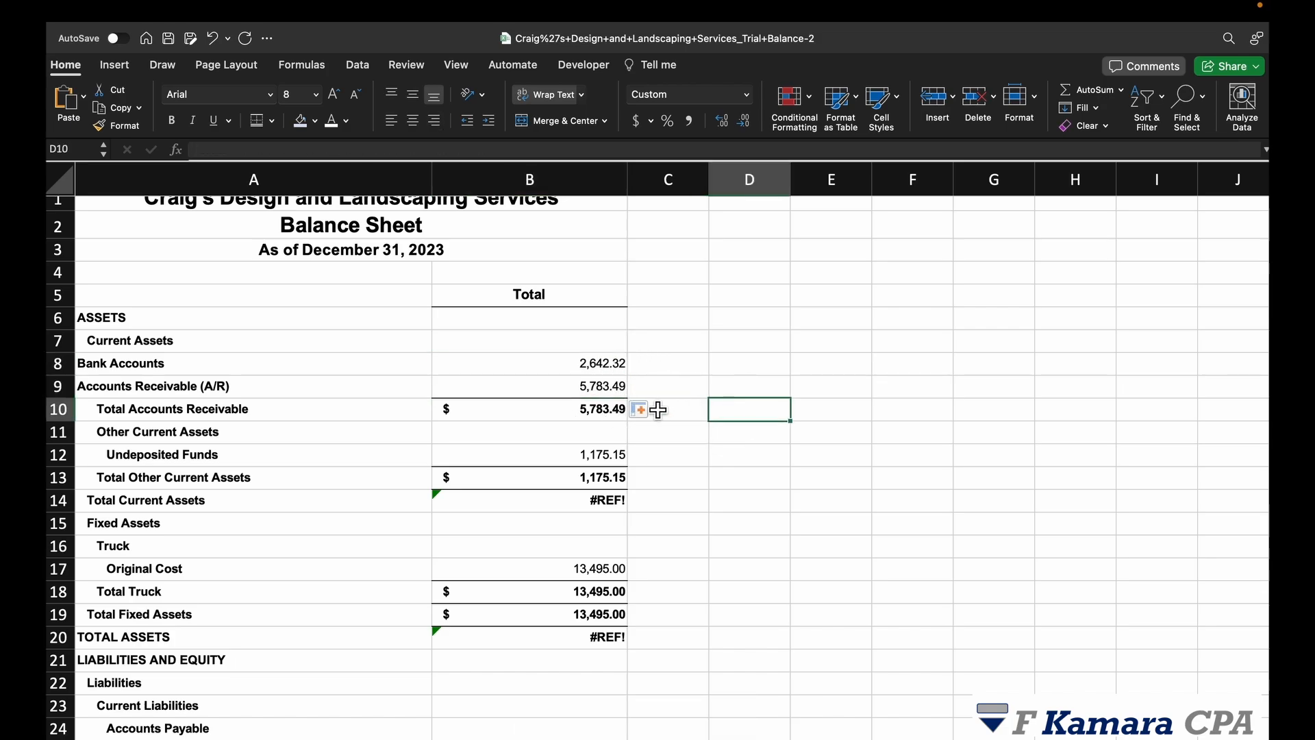
pyautogui.click(602, 393)
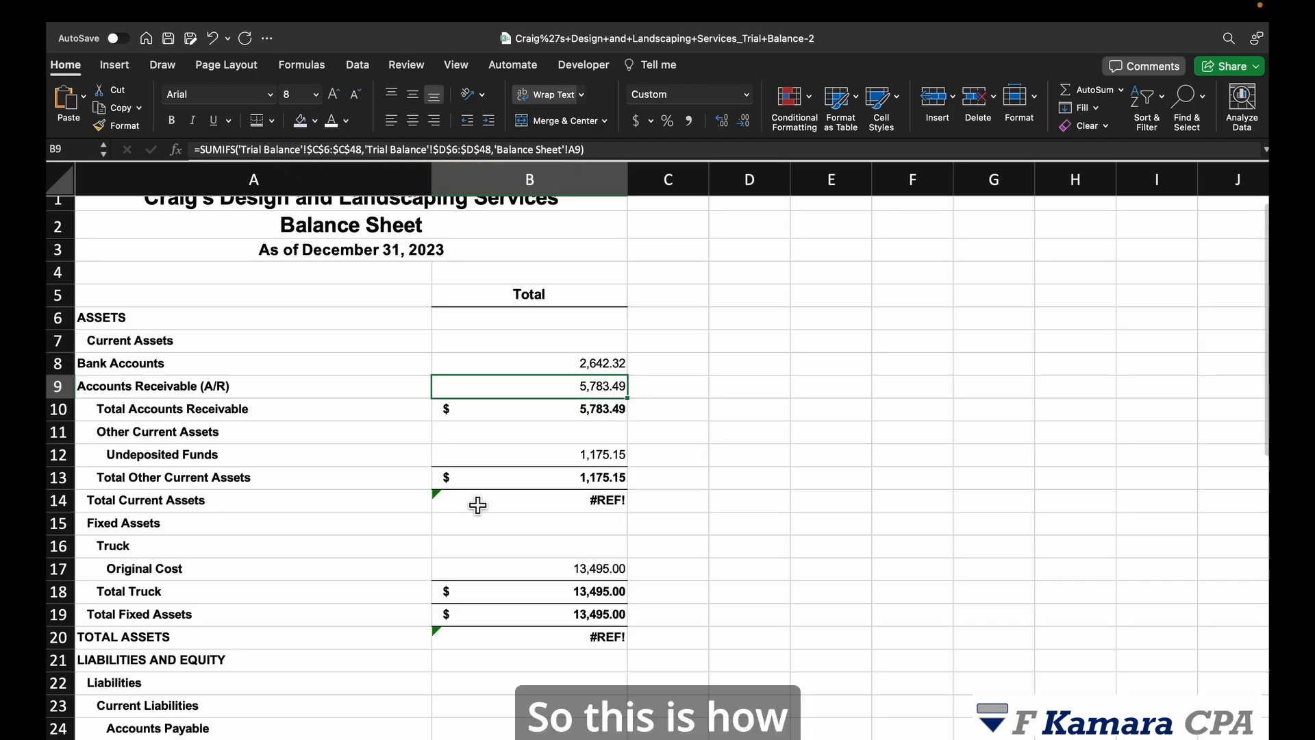
# Step: Go to the Trial Balance sheet, scrolled to the top of its Account, Amount and Mapping table
pyautogui.scroll(-2, 557, 503)
pyautogui.scroll(-5, 477, 504)
pyautogui.scroll(2, 475, 505)
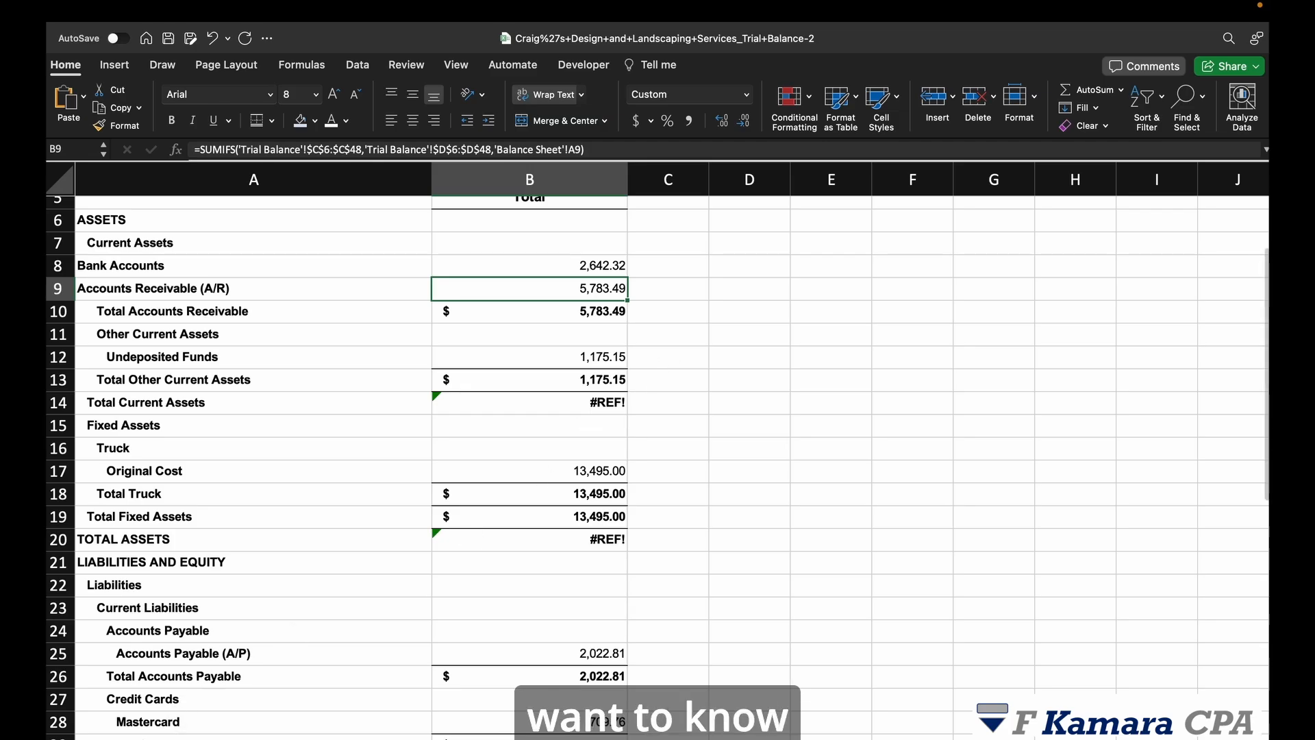
pyautogui.click(273, 738)
pyautogui.scroll(4, 654, 475)
pyautogui.scroll(15, 653, 474)
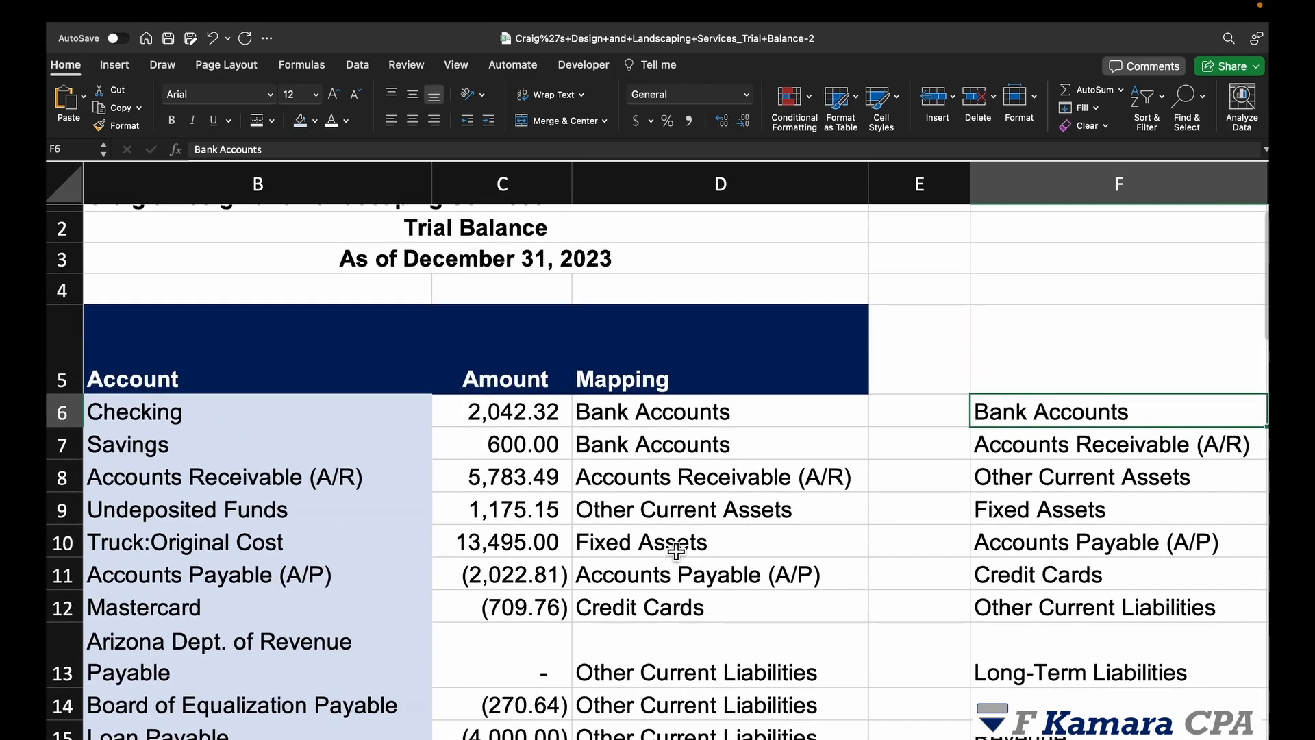
# Step: Inspect the Accounts Receivable and Advertising amounts in the trial balance
pyautogui.scroll(-3, 684, 548)
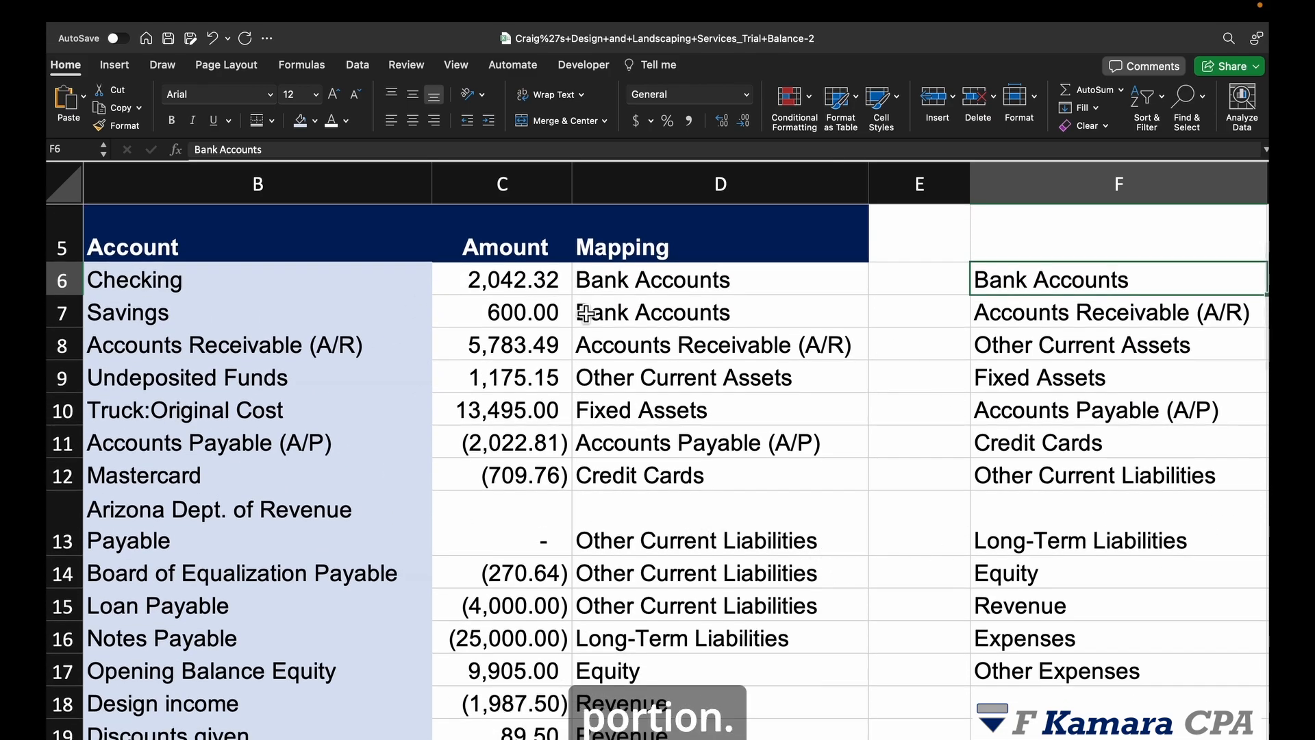
pyautogui.click(515, 347)
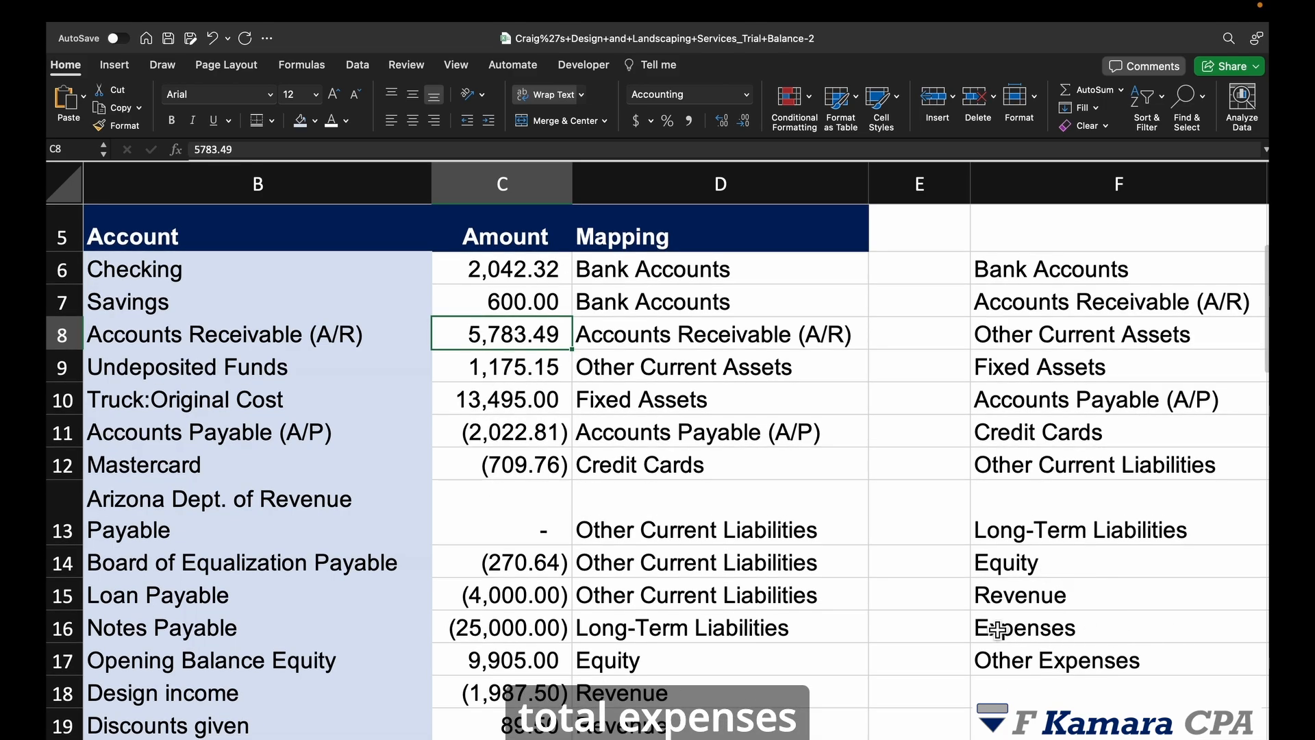
pyautogui.scroll(-10, 774, 642)
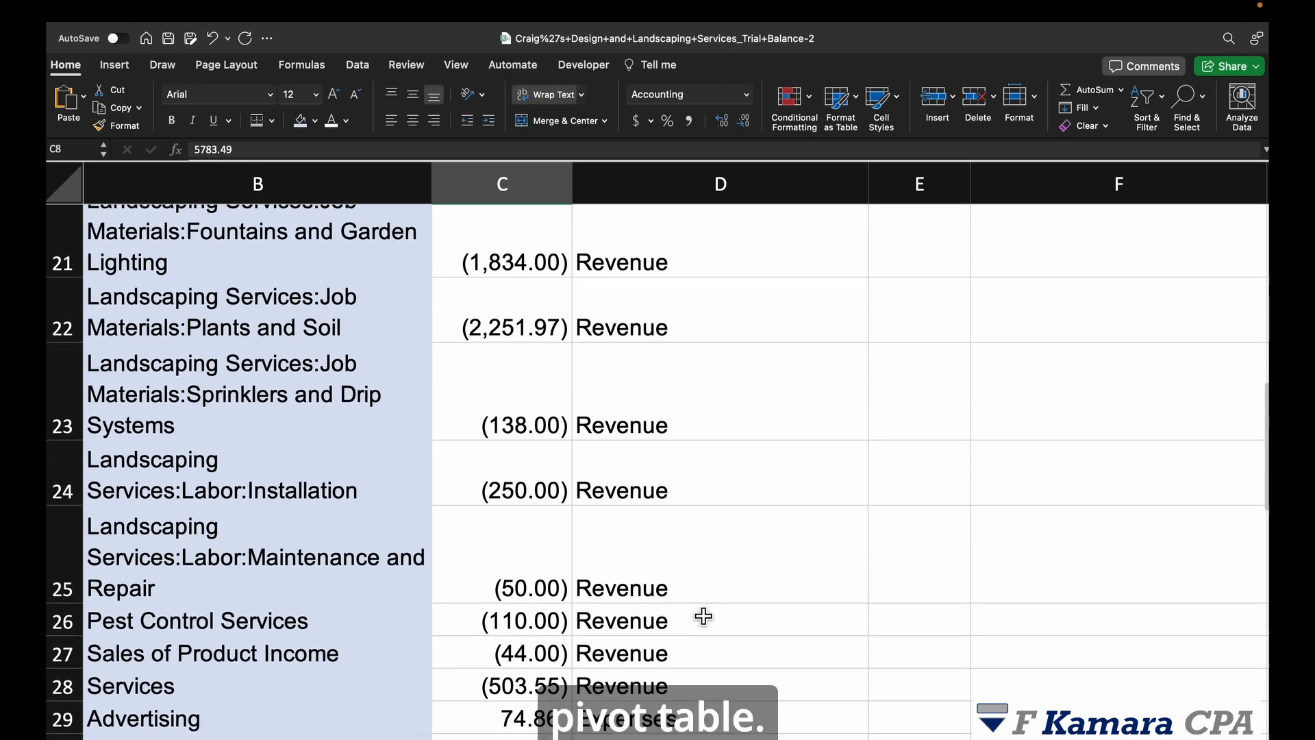
pyautogui.click(554, 476)
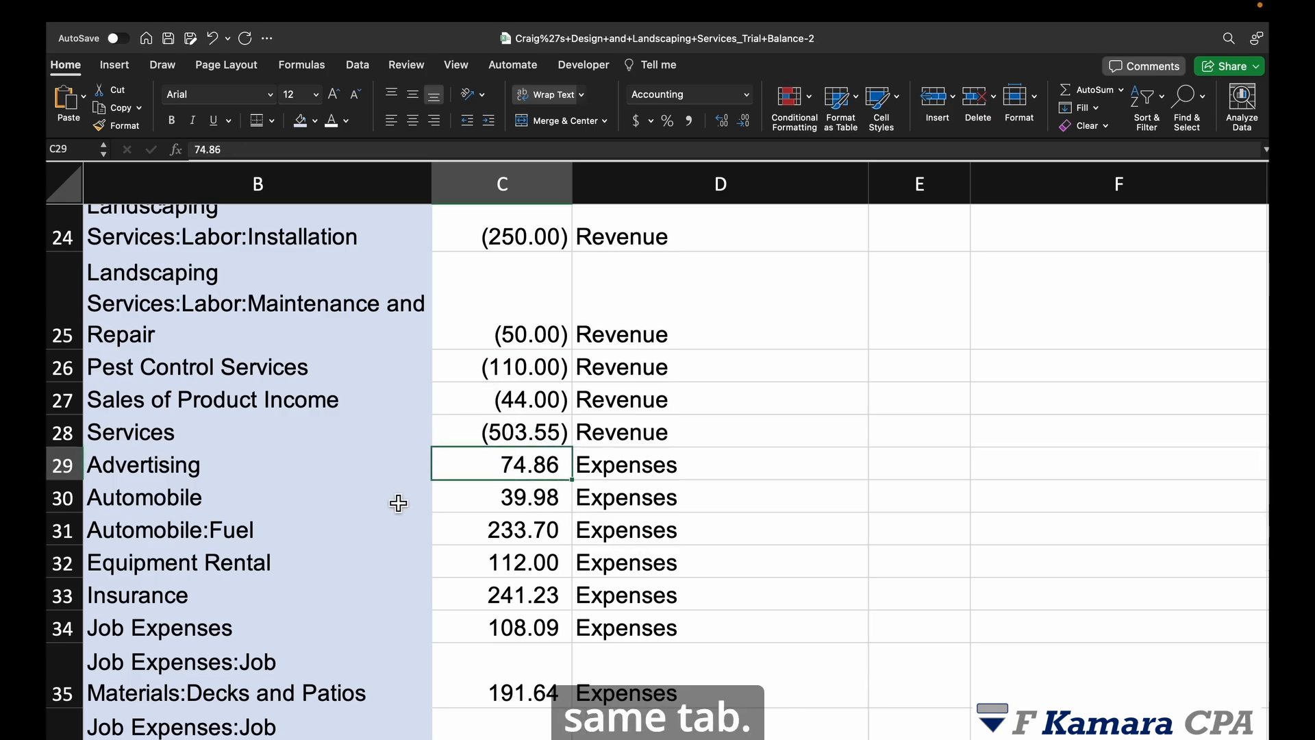
pyautogui.scroll(-10, 396, 502)
# Step: Copy an Expenses mapping label into B51 and right-align it
pyautogui.click(507, 494)
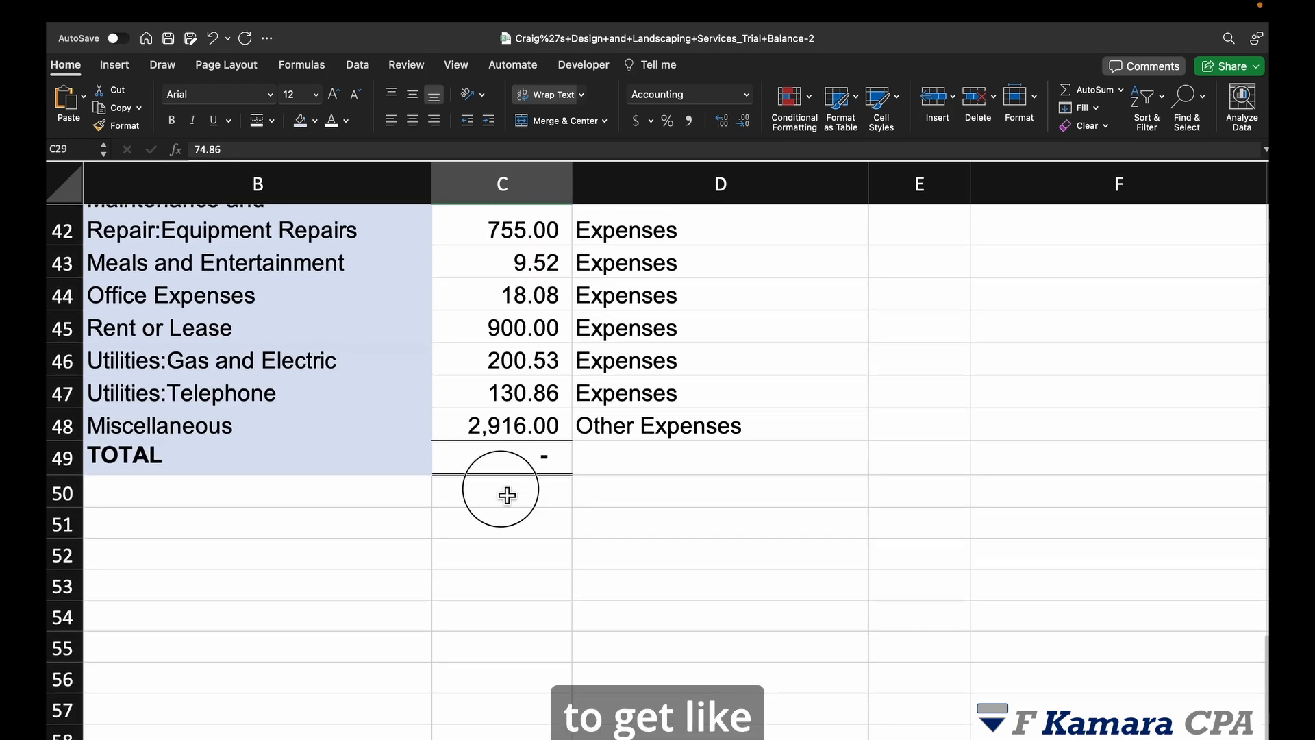
pyautogui.click(669, 397)
pyautogui.hotkey('ctrl', 'c')
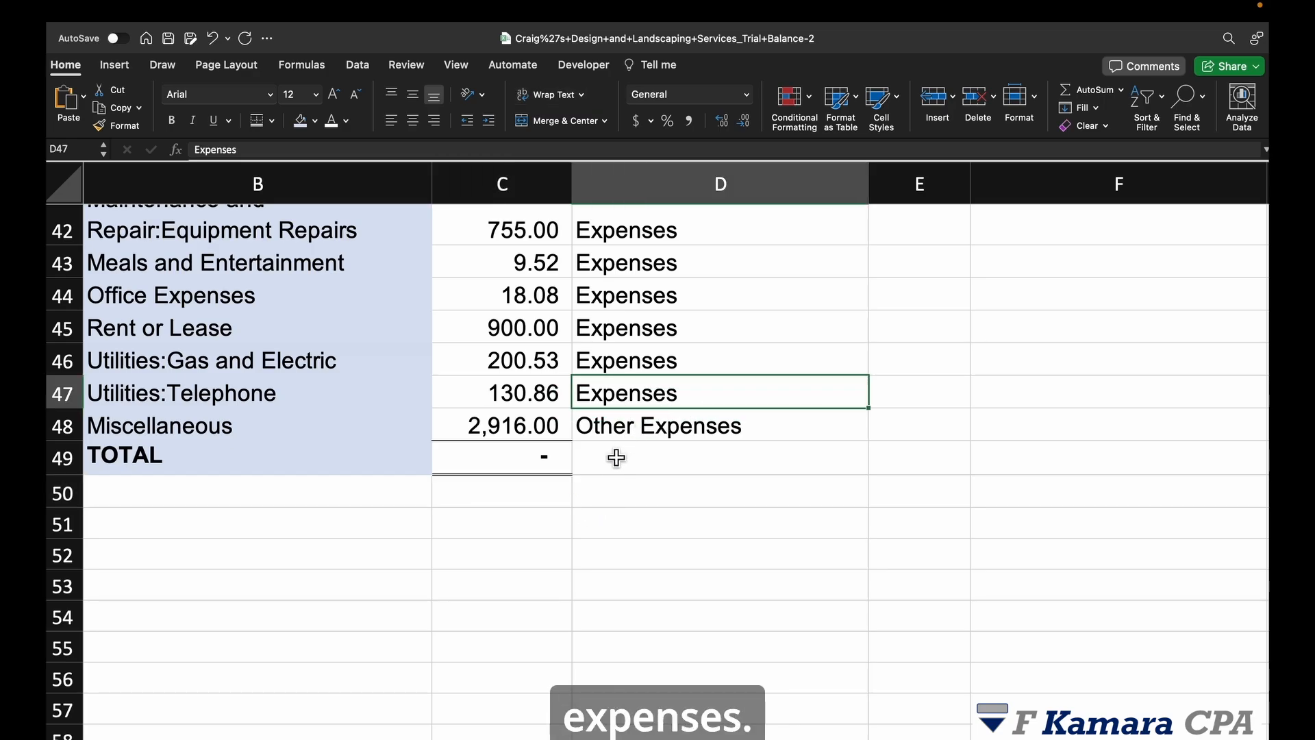
pyautogui.click(411, 524)
pyautogui.hotkey('ctrl', 'v')
pyautogui.click(434, 120)
# Step: Start a SUMIFS in C51 with the locked sum range $C$6:$C$48
pyautogui.click(517, 518)
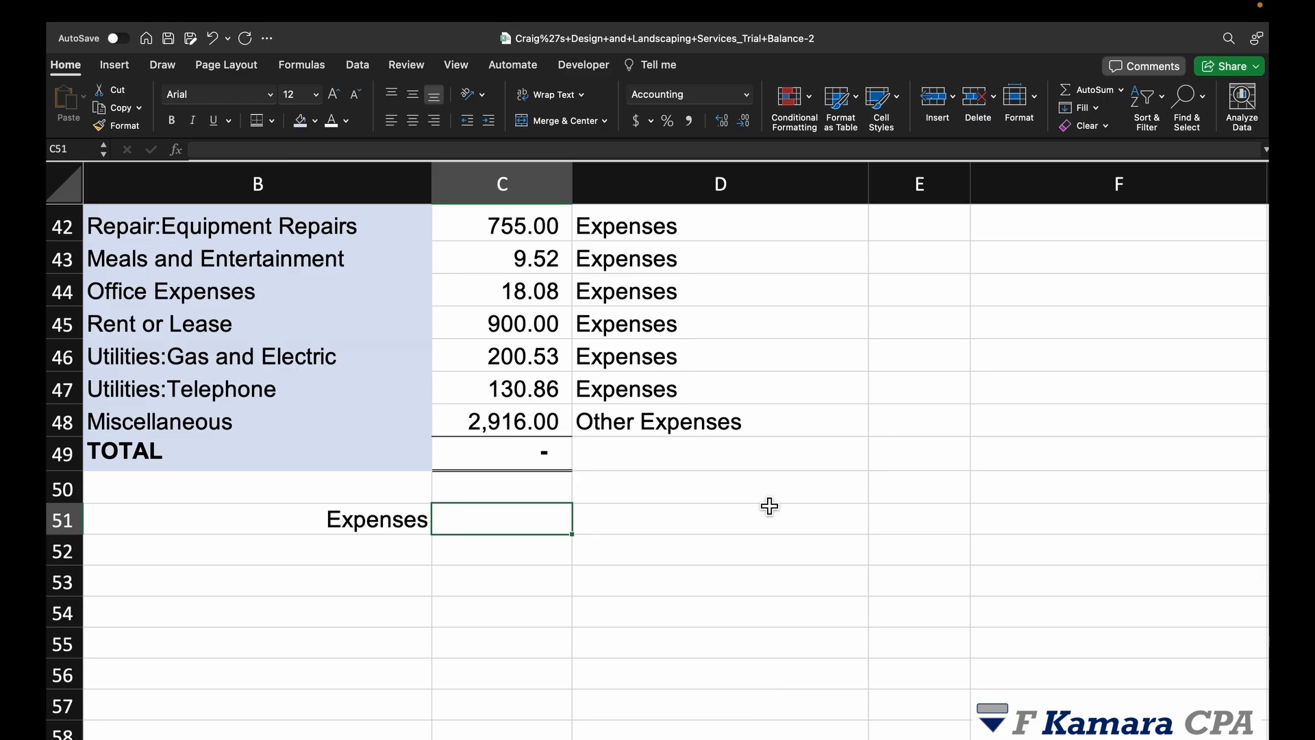
pyautogui.write('=')
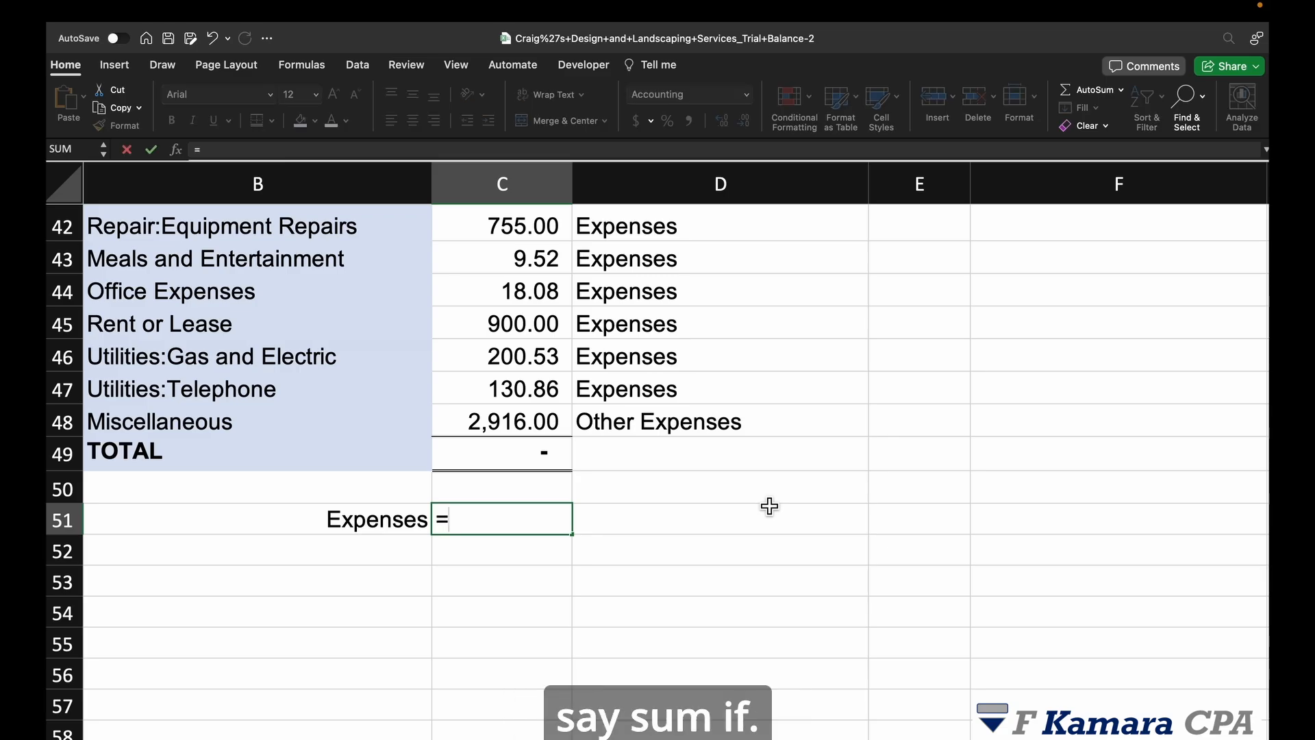
pyautogui.write('sumifs')
pyautogui.press('Tab')
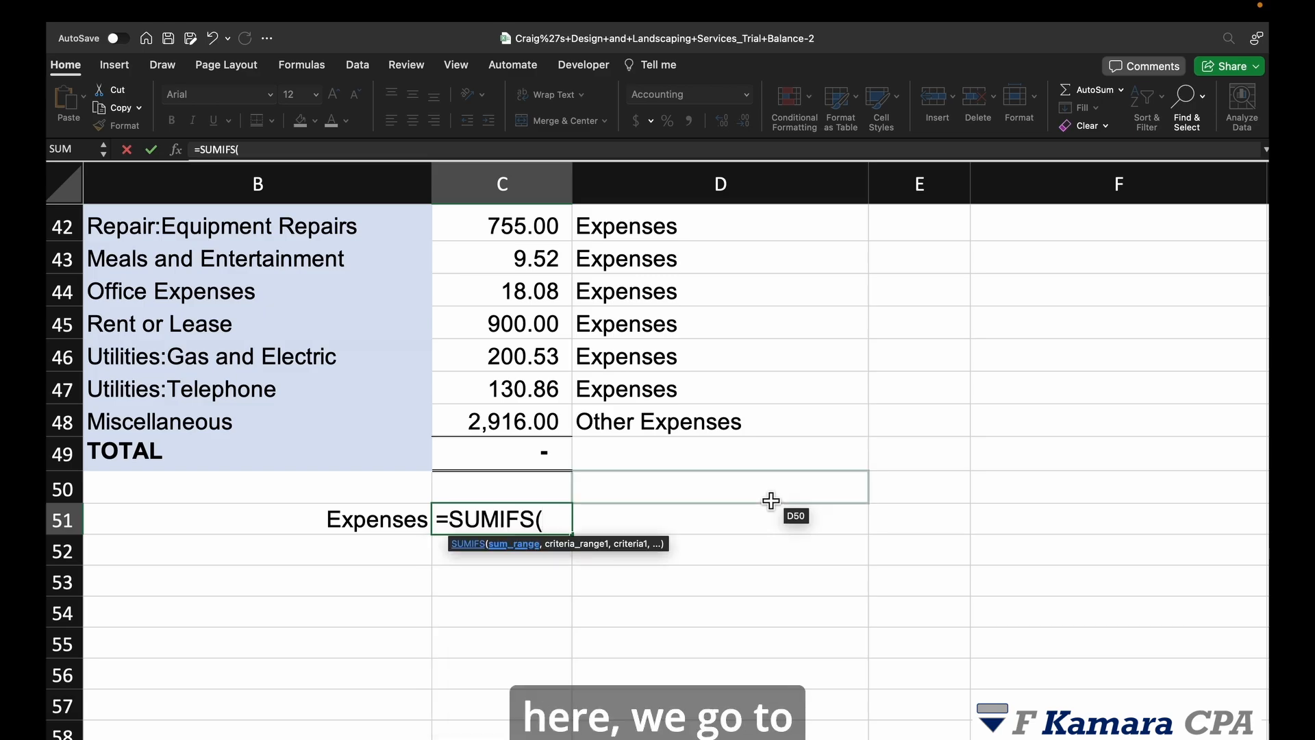
pyautogui.click(541, 362)
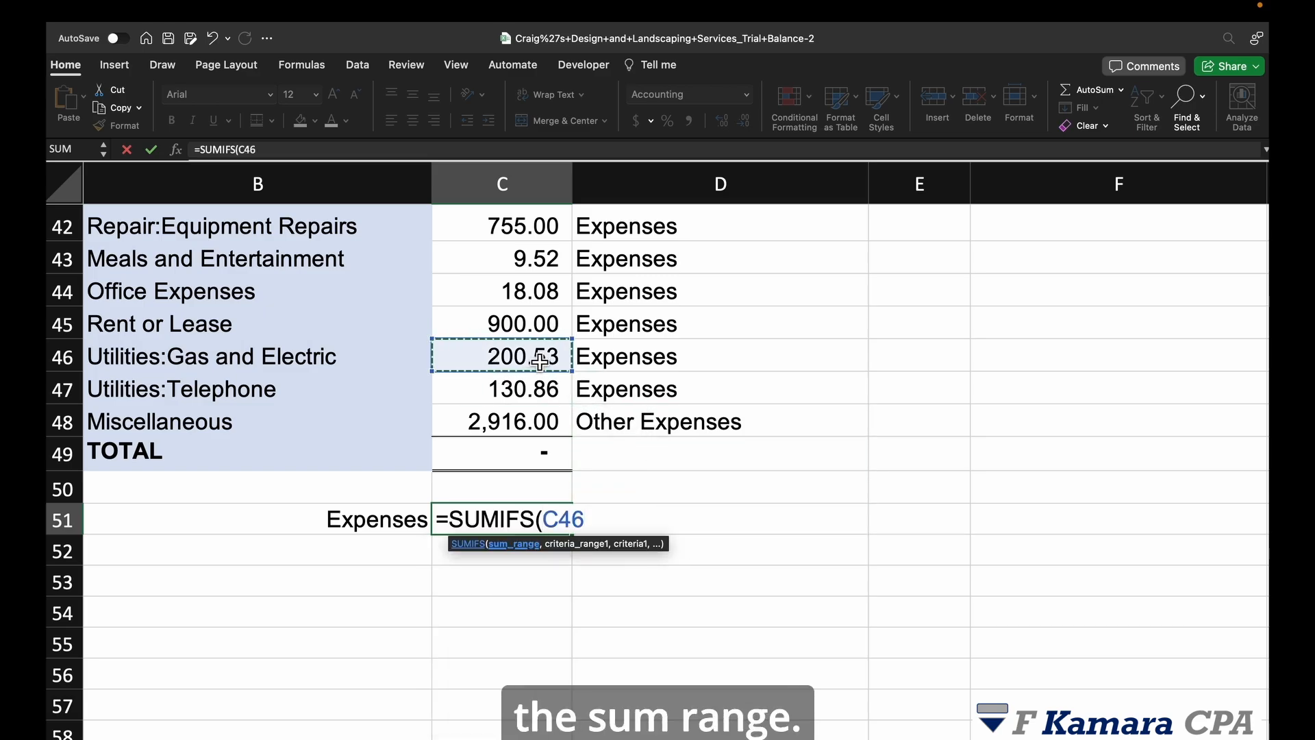
pyautogui.hotkey('ctrl', 'Up')
pyautogui.press('Down')
pyautogui.hotkey('ctrl', 'shift', 'Down')
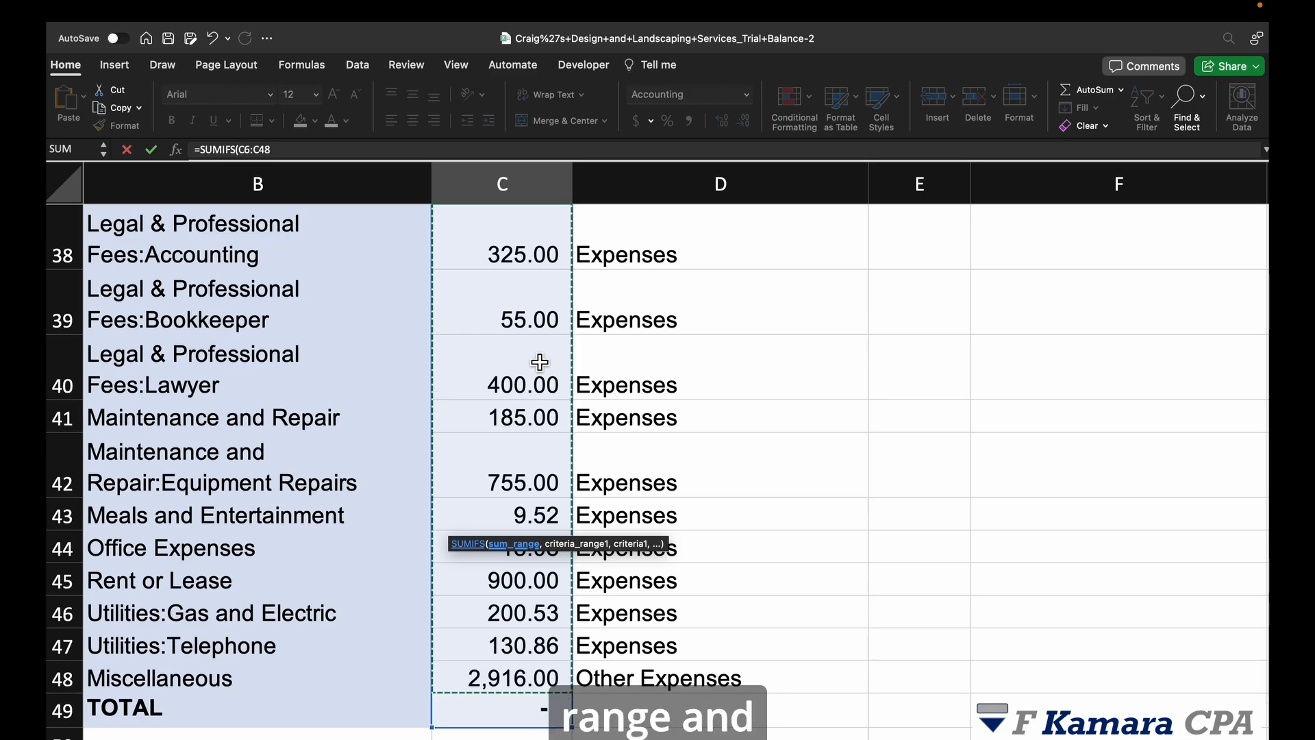
pyautogui.press('F4')
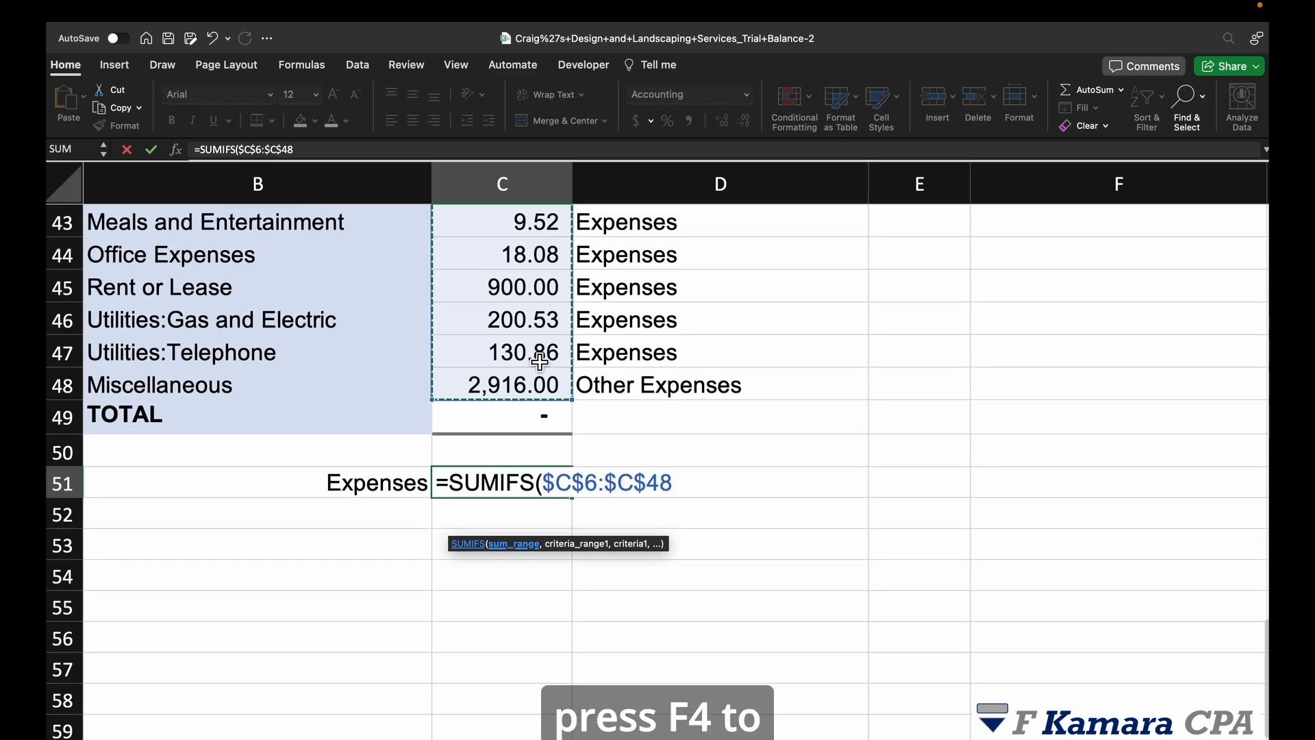
pyautogui.write(',')
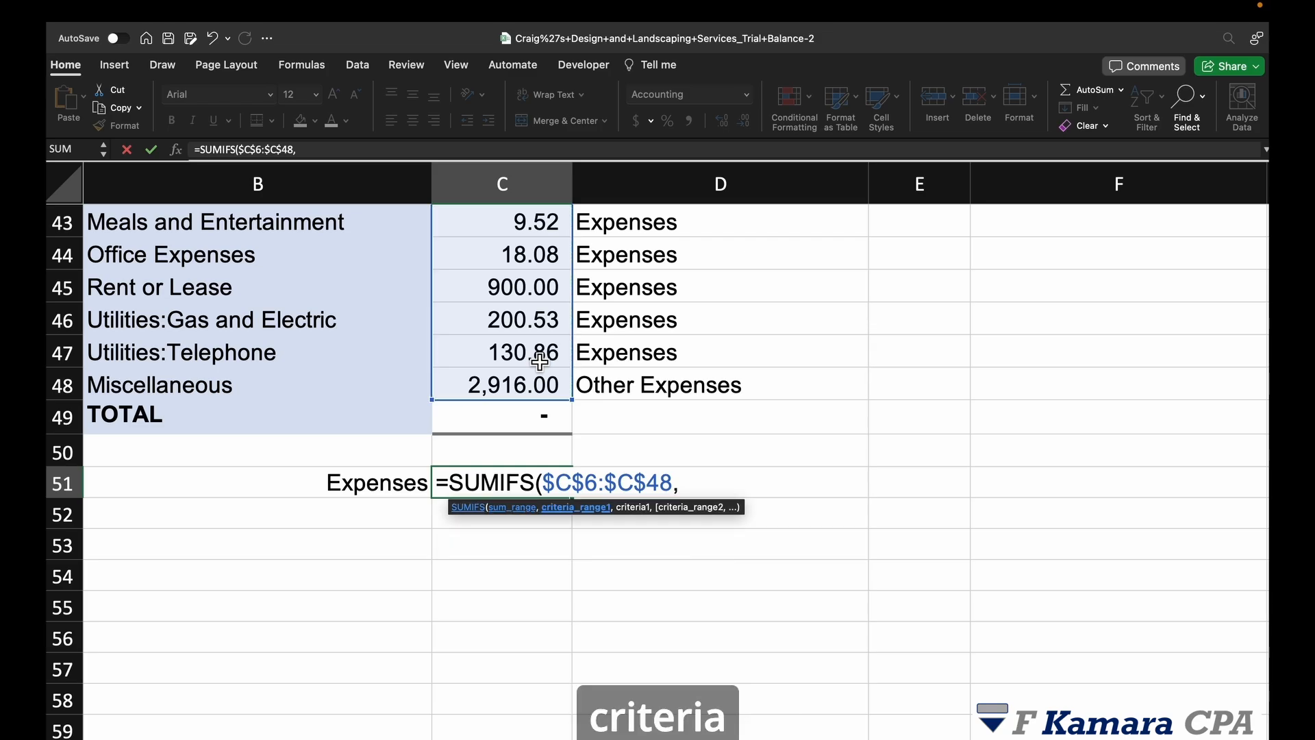
# Step: Add locked criteria range $D$6:$D$48 and criterion B51, completing the formula to return 4,525.77
pyautogui.click(668, 383)
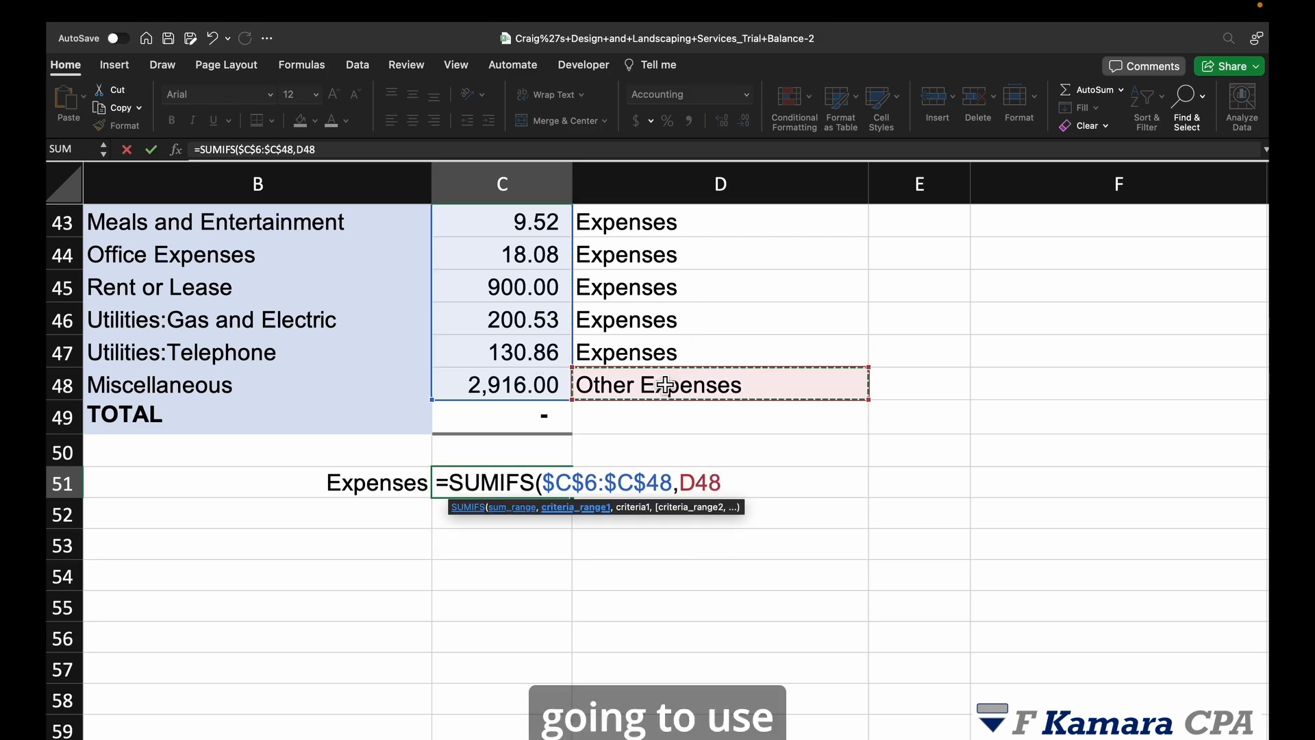
pyautogui.hotkey('ctrl', 'shift', 'Up')
pyautogui.hotkey('shift', 'Down')
pyautogui.press('F4')
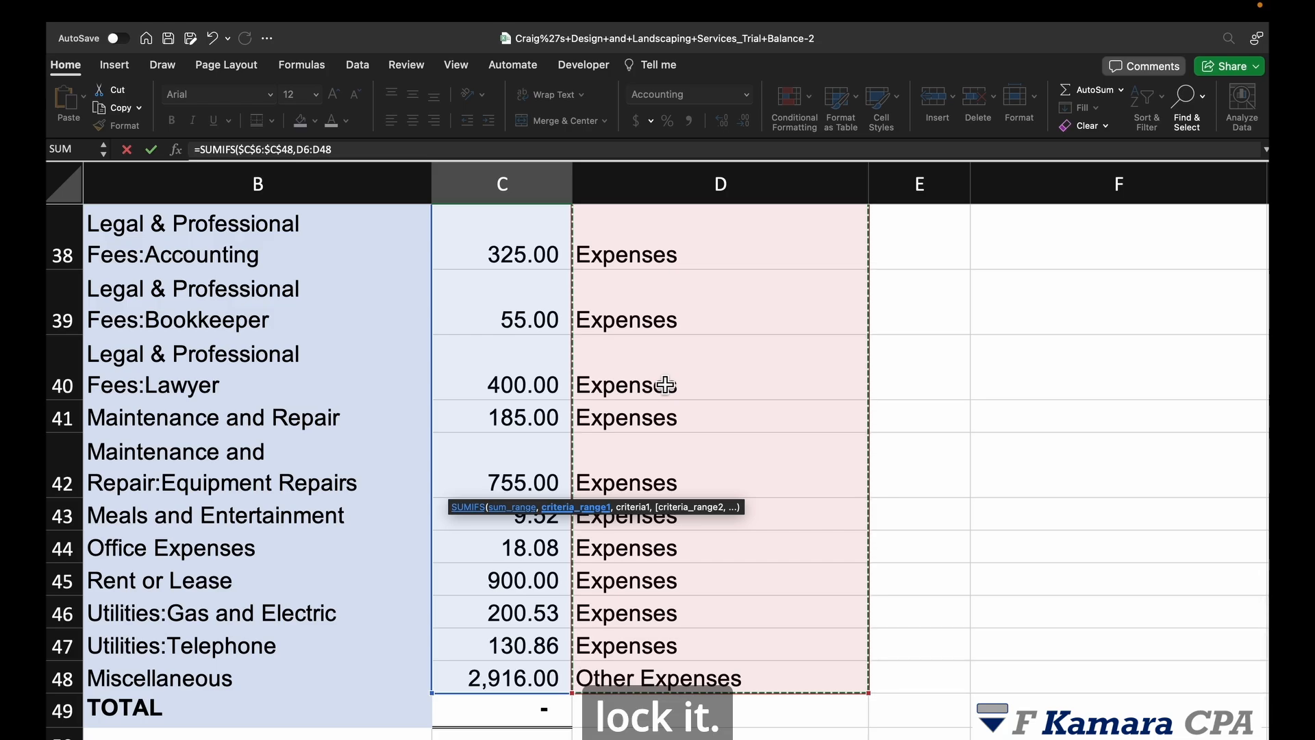
pyautogui.press('F4')
pyautogui.write(',')
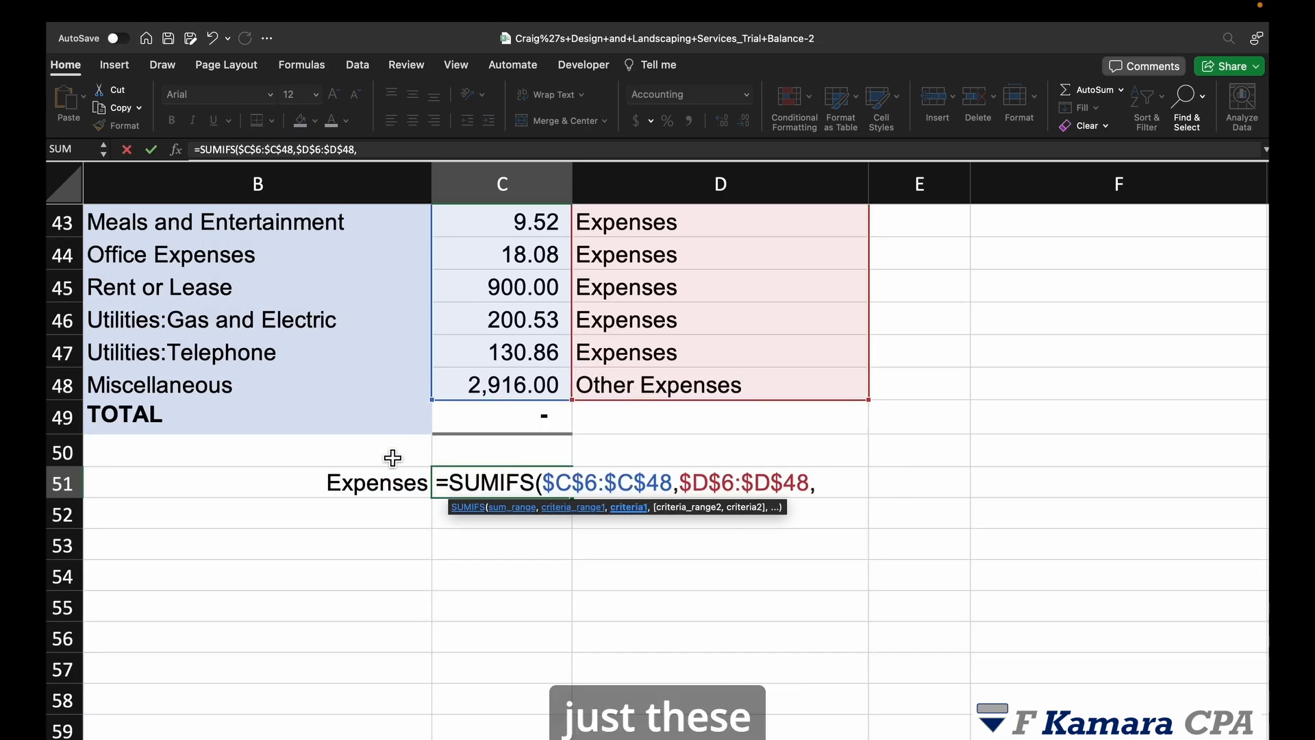
pyautogui.click(379, 491)
pyautogui.write(')')
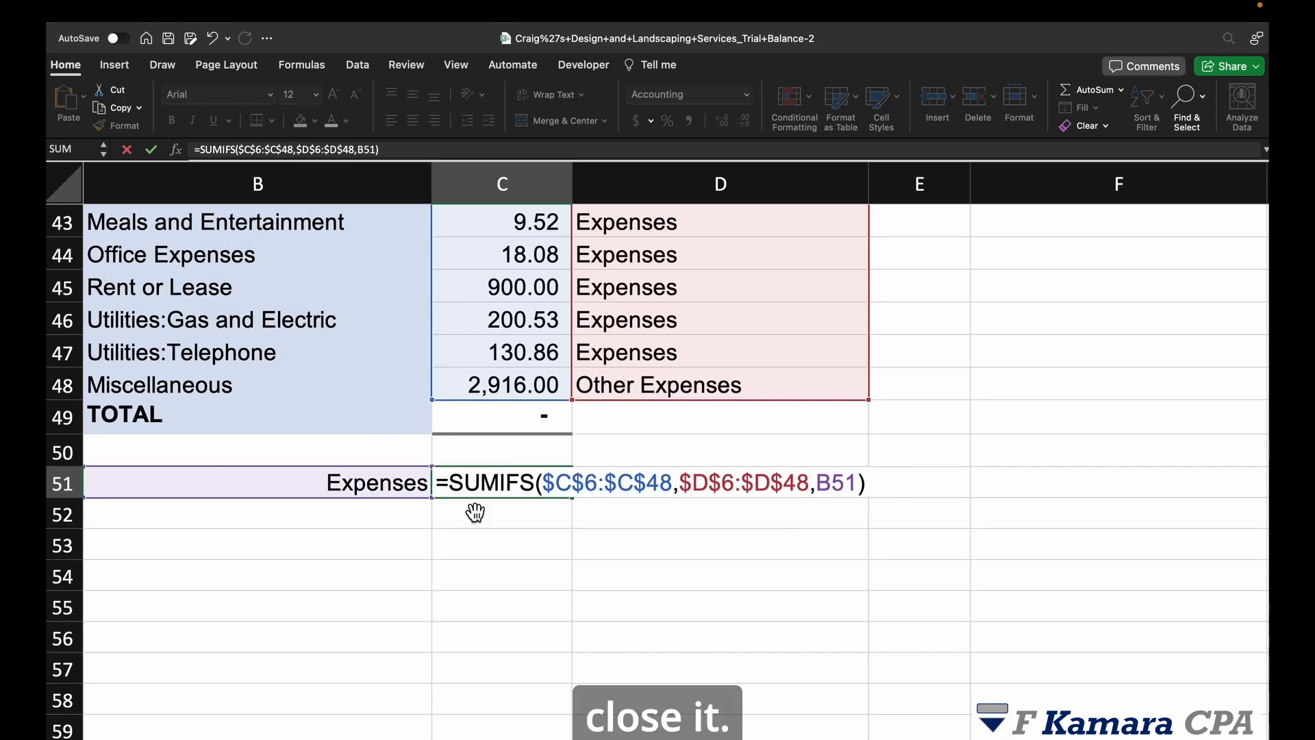
pyautogui.press('Return')
# Step: After checking the Expenses total formula, add the note 'Per TB' beside it in D51
pyautogui.click(634, 493)
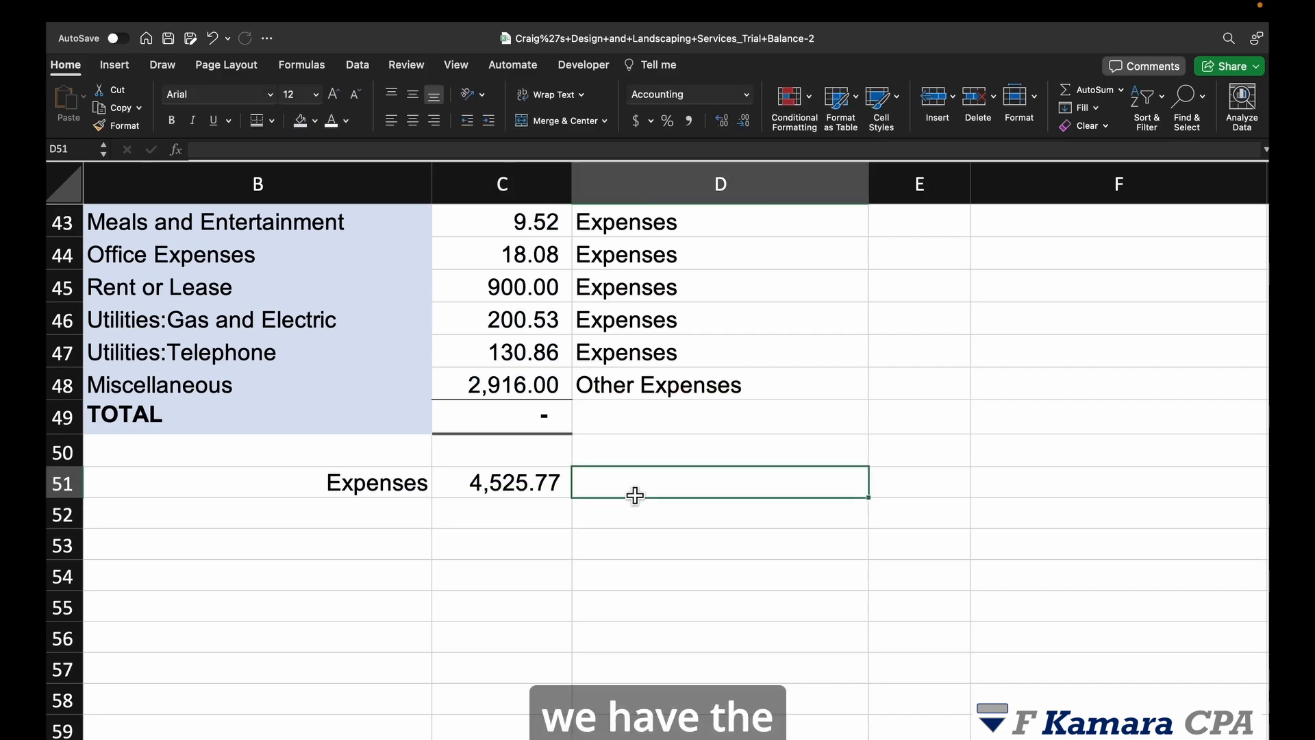
pyautogui.click(555, 493)
pyautogui.scroll(2, 712, 542)
pyautogui.scroll(1, 705, 545)
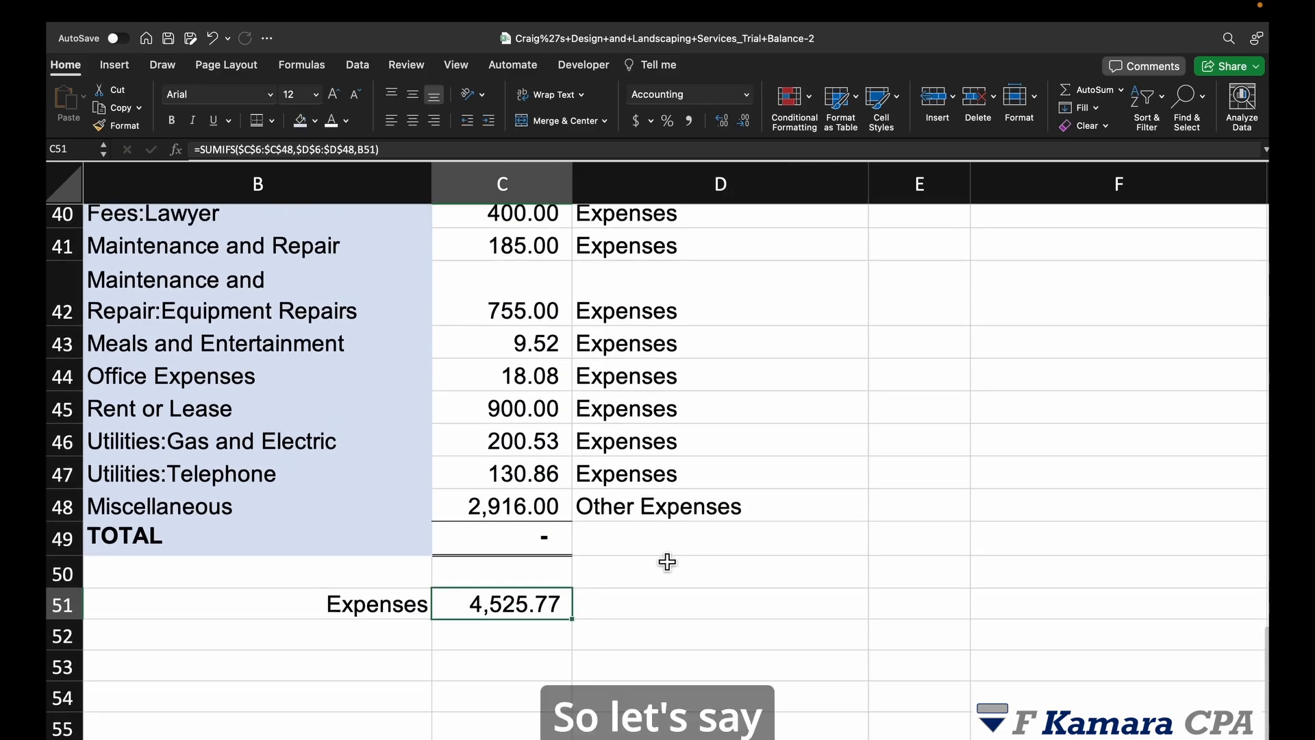
pyautogui.scroll(-1, 569, 575)
pyautogui.click(473, 615)
pyautogui.click(514, 569)
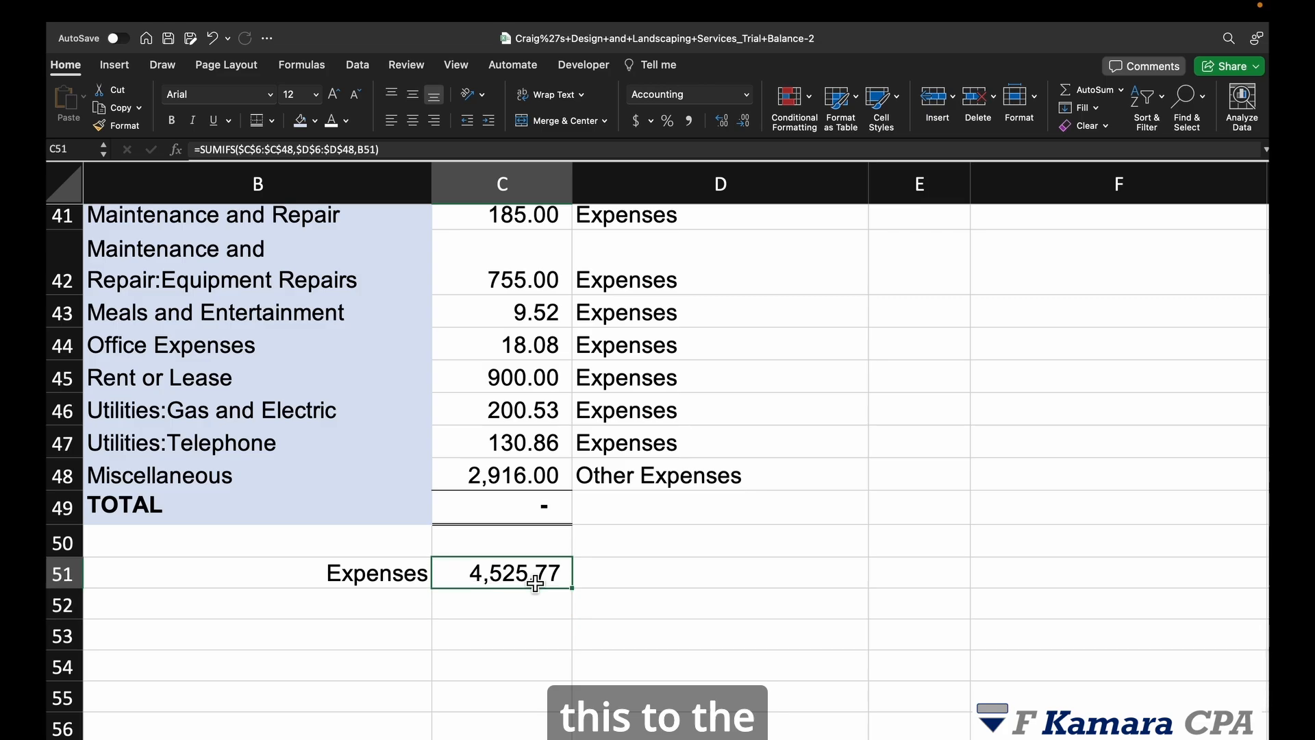
pyautogui.click(657, 578)
pyautogui.click(493, 630)
pyautogui.click(648, 578)
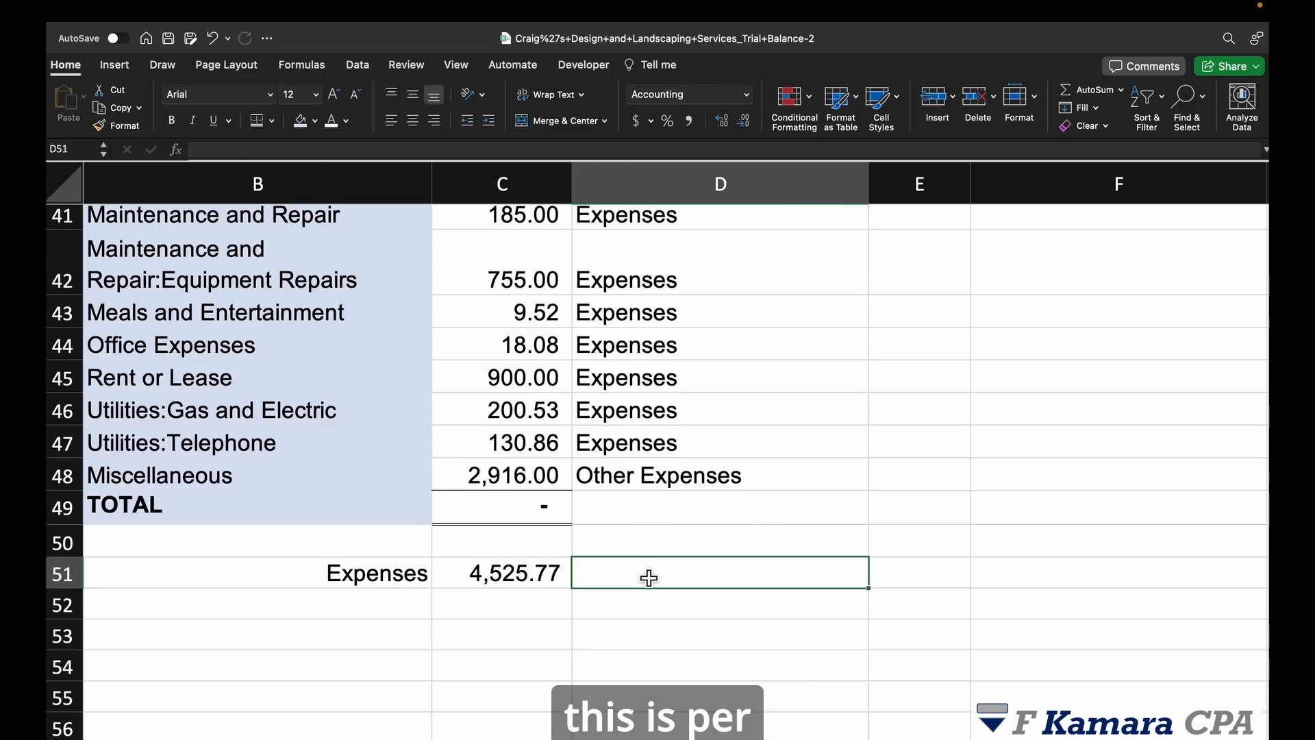
pyautogui.write('Per TB')
pyautogui.press('Return')
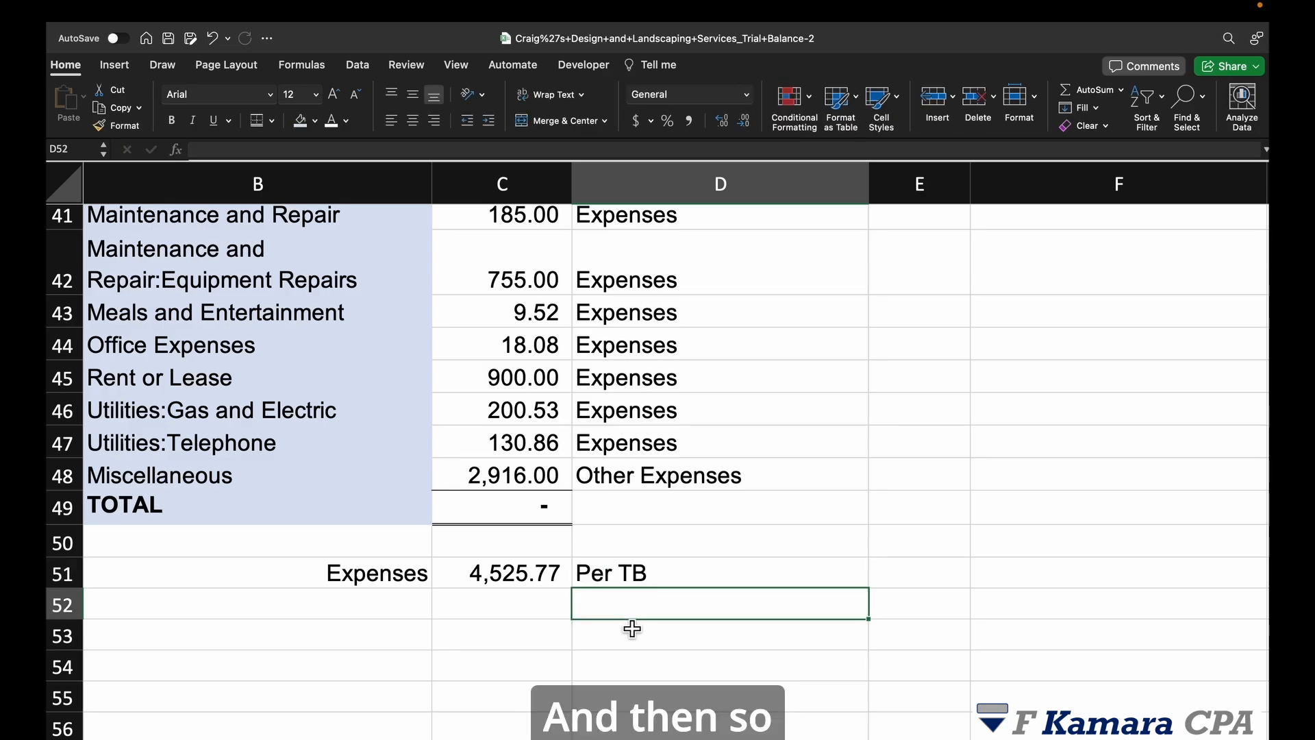
# Step: Enter 4,526.00 in C52 below the Expenses total with a 'Per' note beside it
pyautogui.click(545, 618)
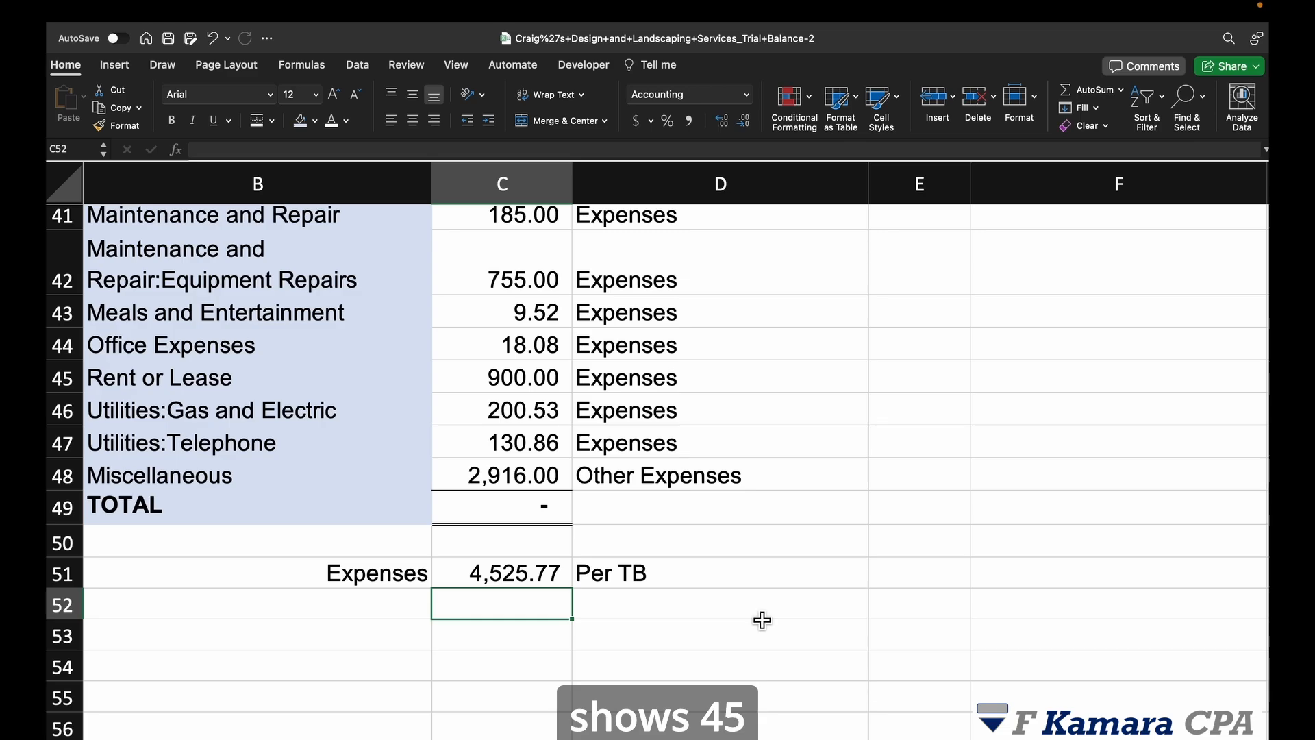
pyautogui.write('4,5')
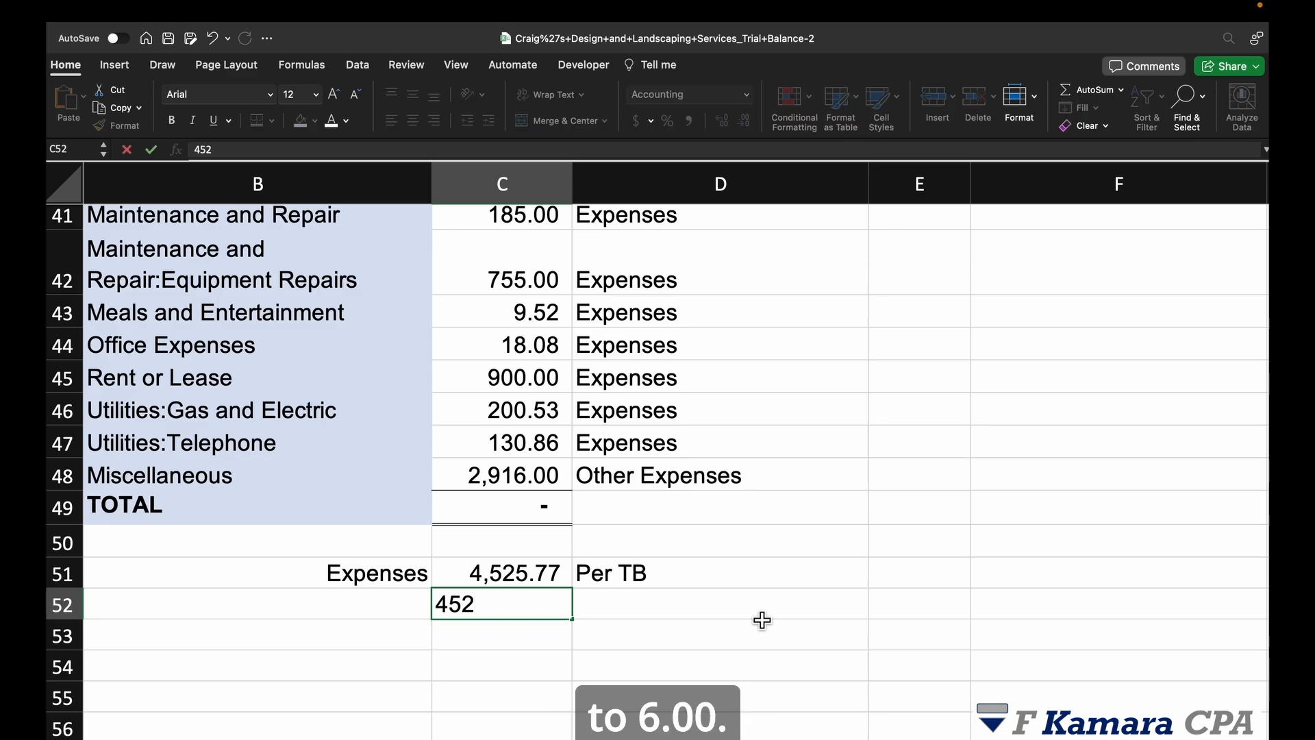
pyautogui.write('26.00')
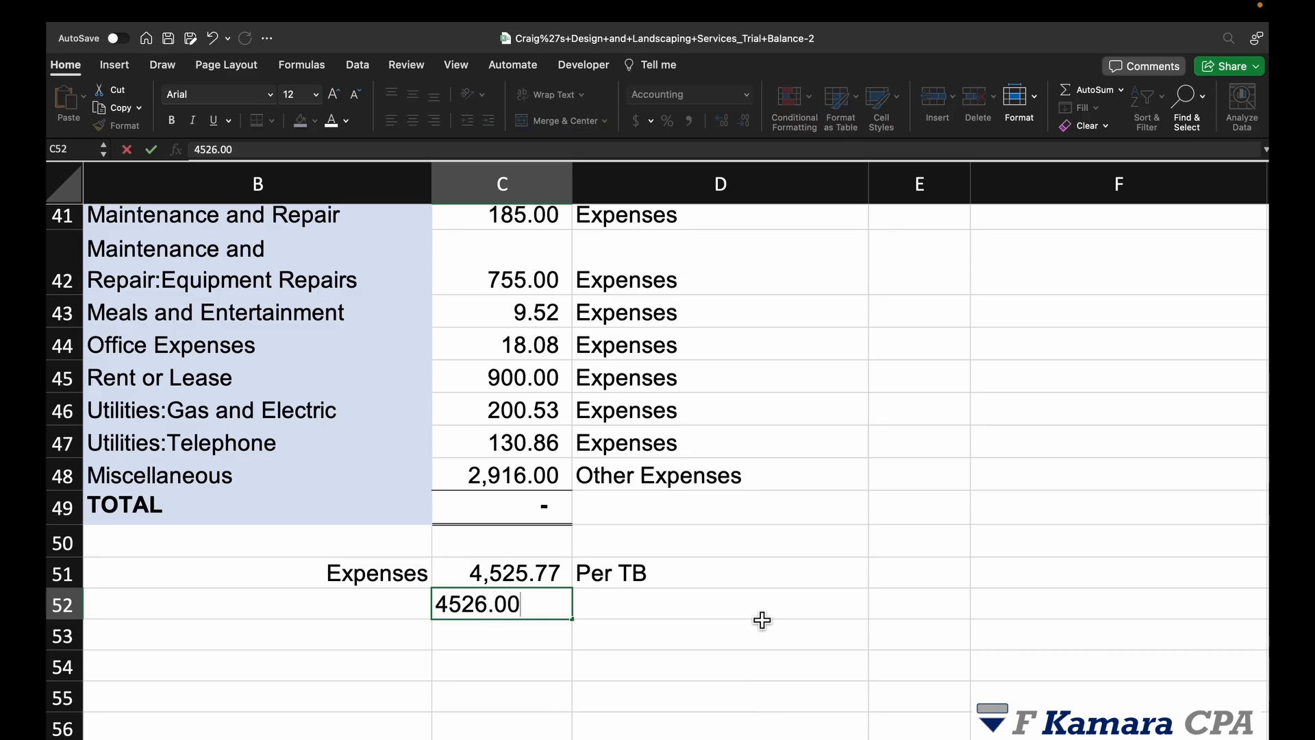
pyautogui.click(634, 608)
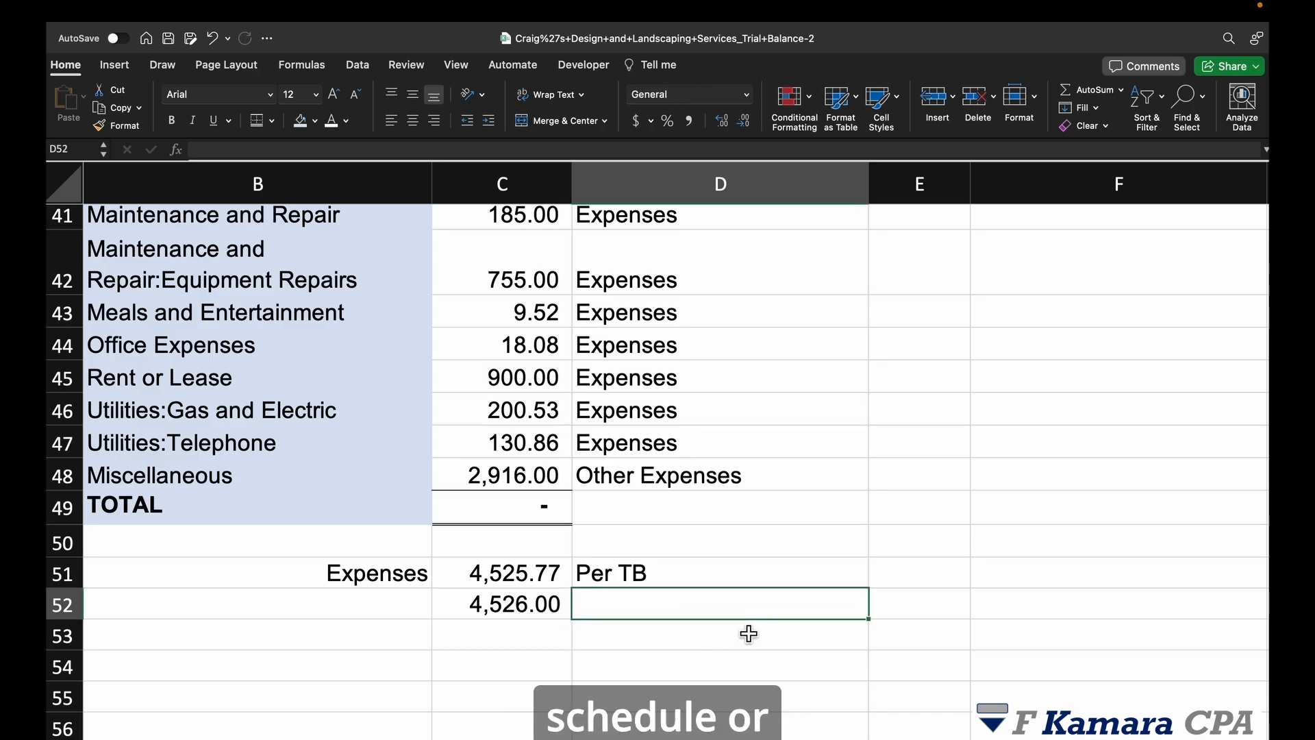
pyautogui.write('Per GL')
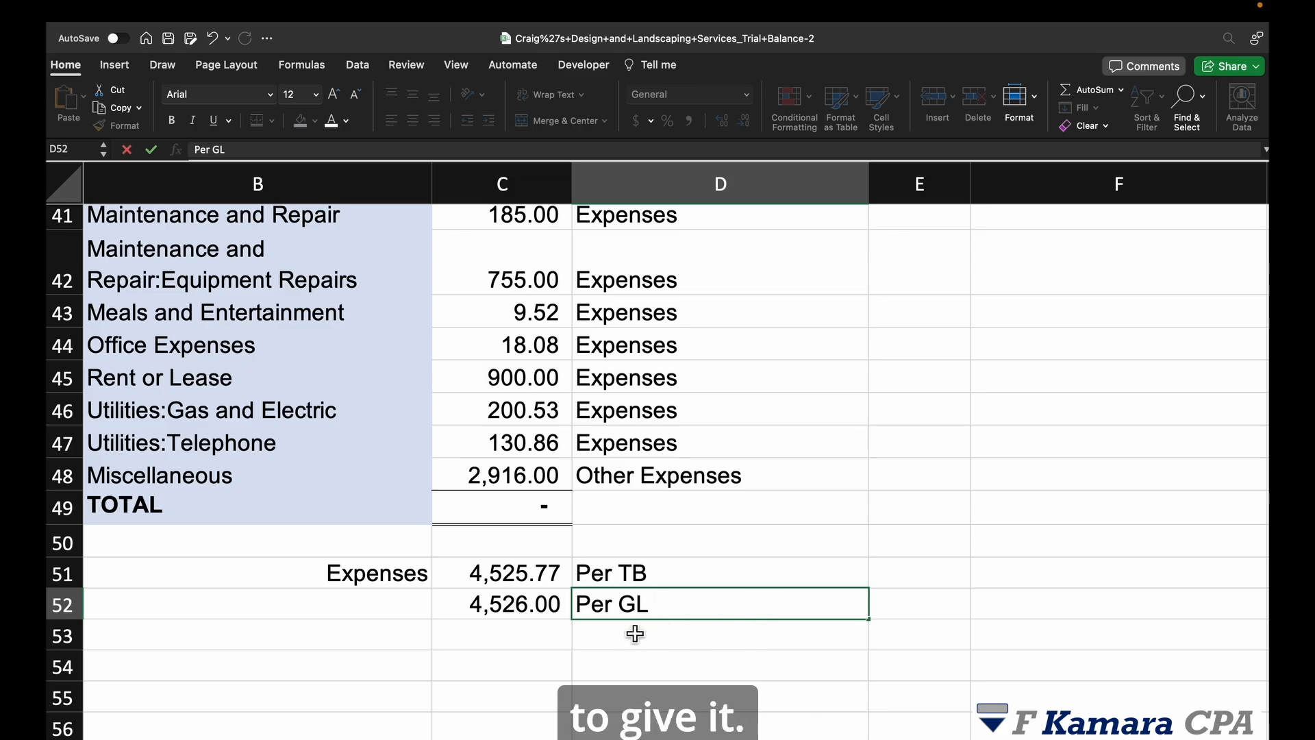
pyautogui.click(602, 637)
# Step: Label row 52 'Expense details', right-aligned, and reword its note to 'Per detail'
pyautogui.click(398, 616)
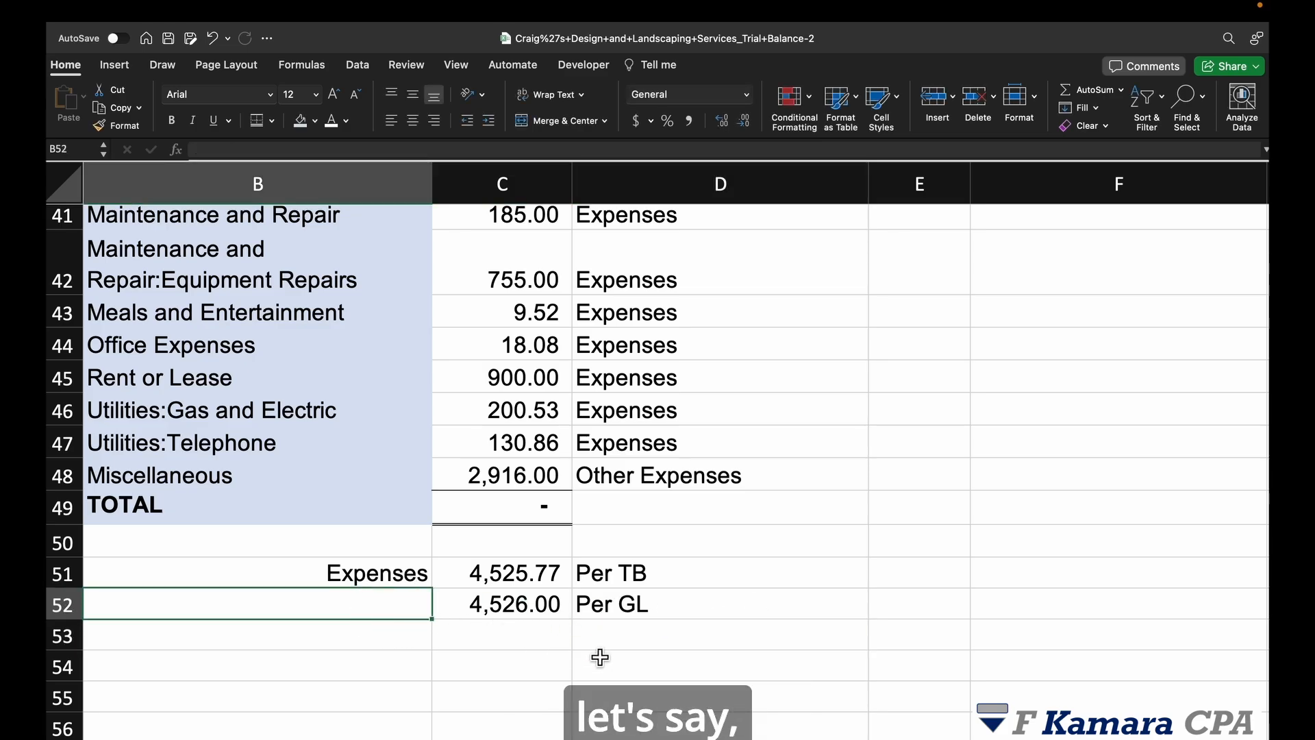
pyautogui.write('Expense details')
pyautogui.press('Return')
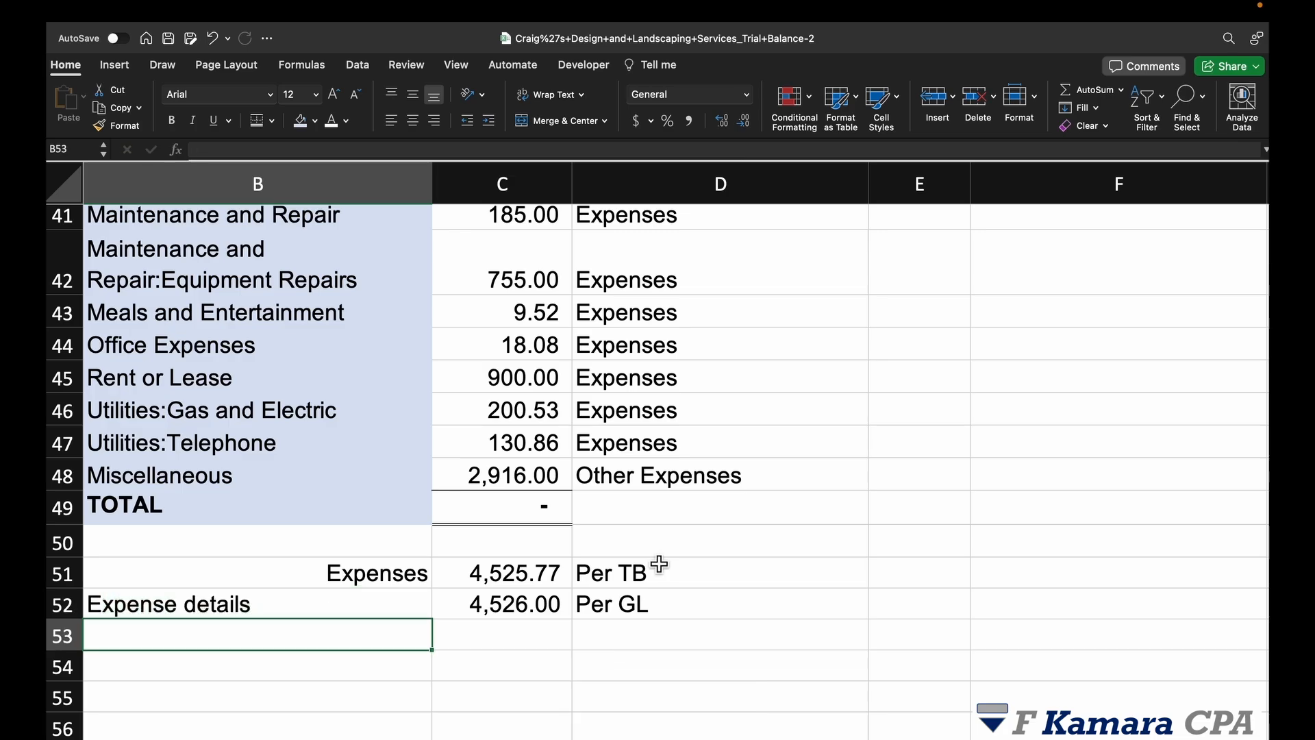
pyautogui.click(606, 604)
pyautogui.write('Per detail')
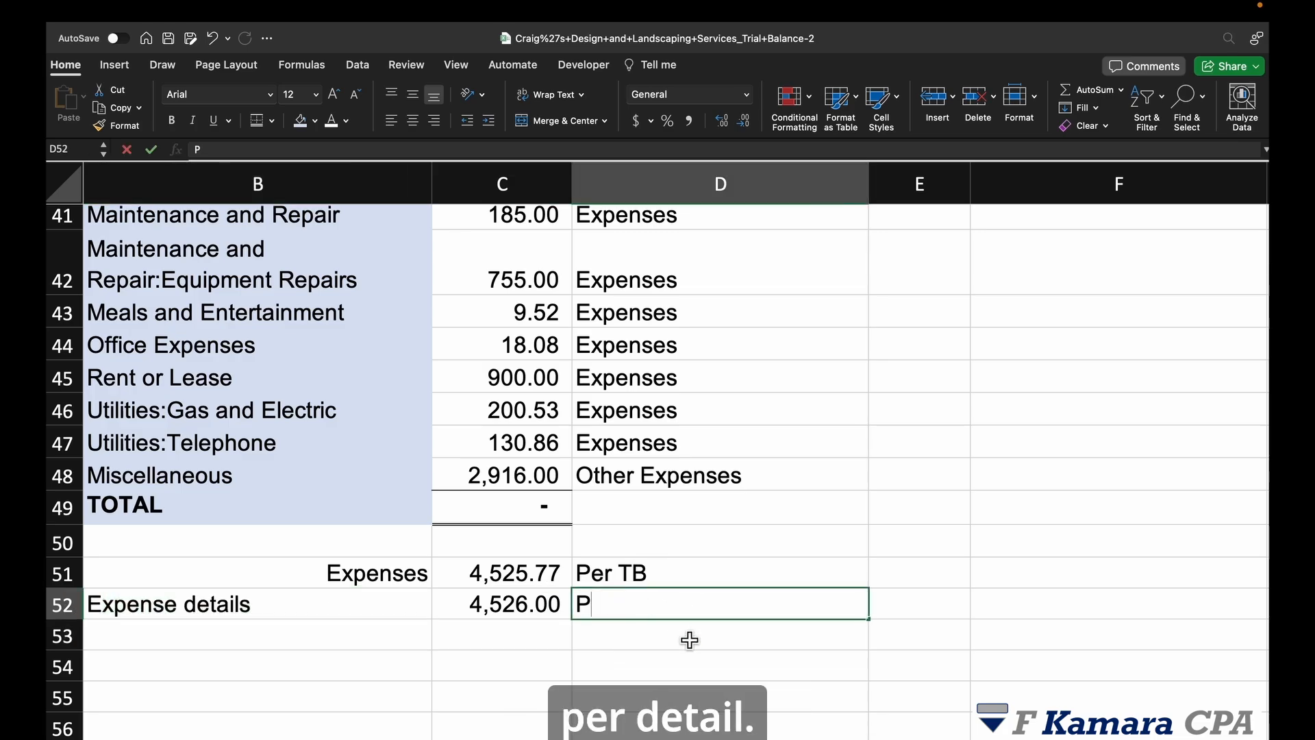
pyautogui.press('Left')
pyautogui.press('Left')
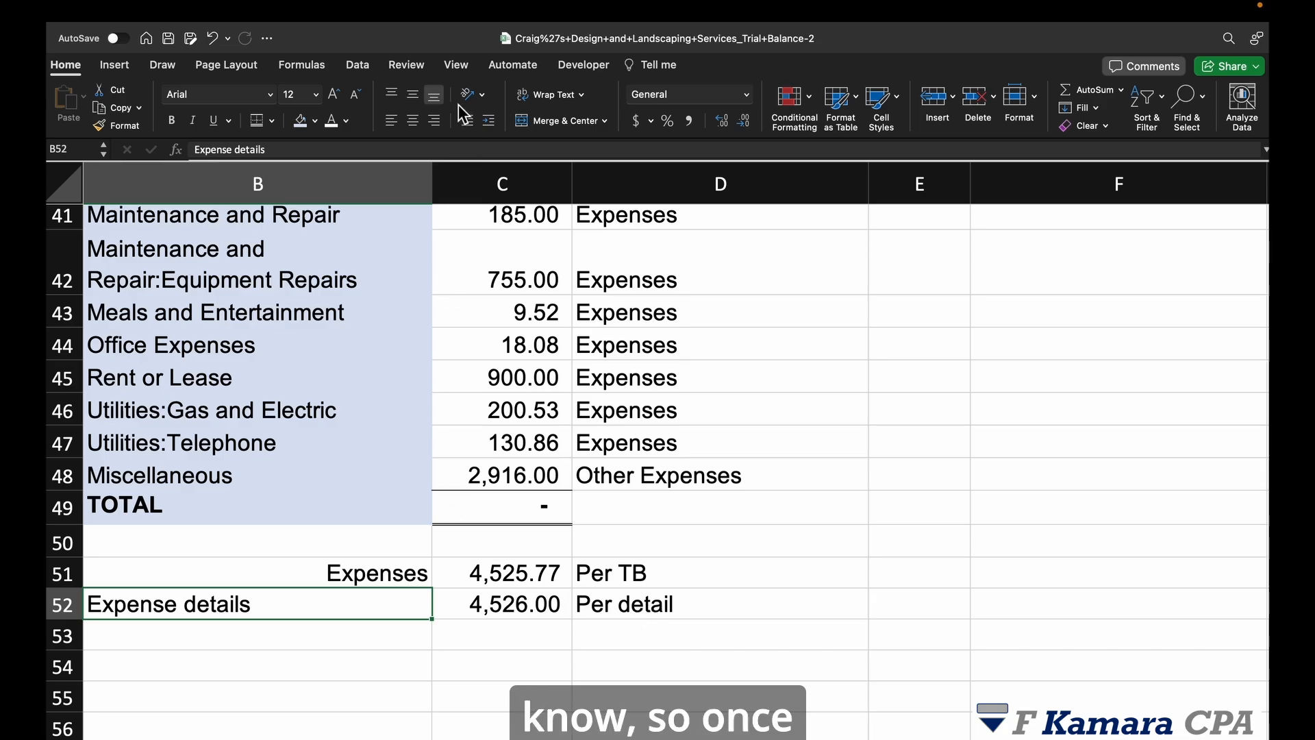
pyautogui.click(434, 121)
pyautogui.click(376, 626)
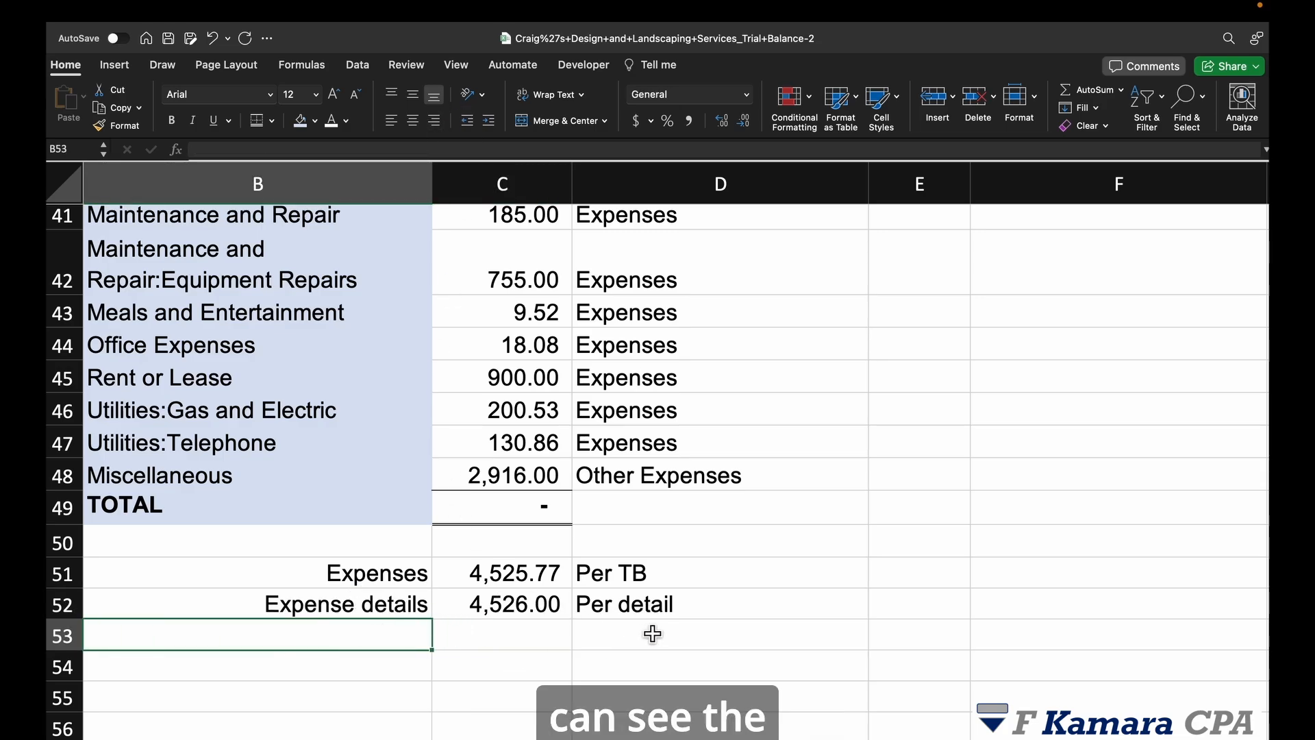
# Step: Enter a right-aligned 'Variance' label in B53
pyautogui.write('Variance')
pyautogui.press('Tab')
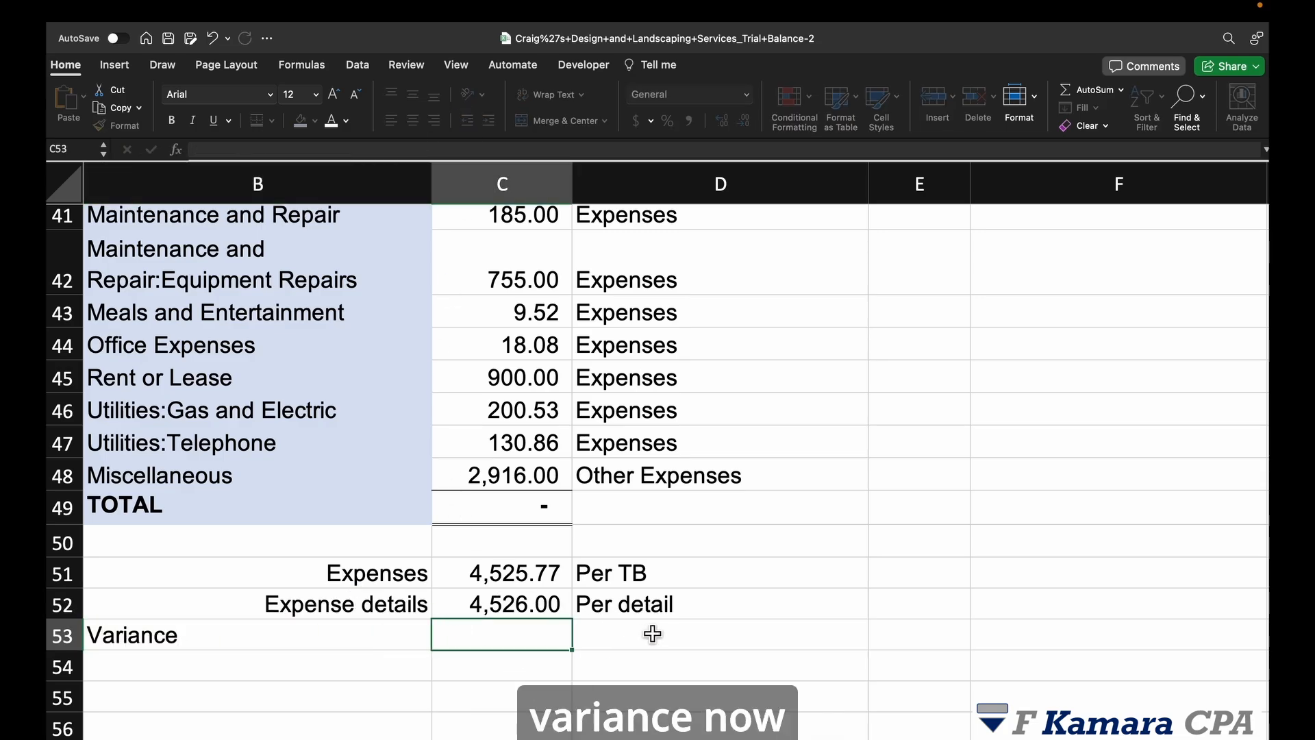
pyautogui.click(422, 641)
pyautogui.press('super+r')
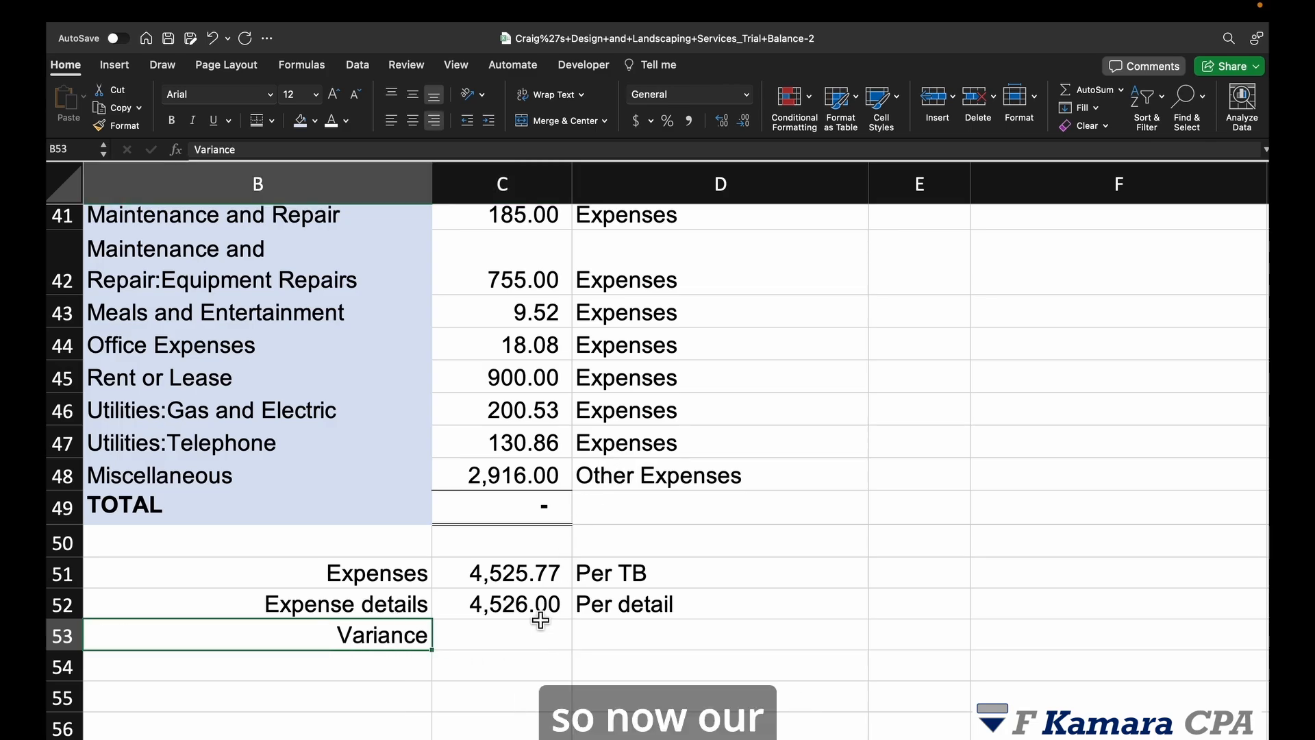
# Step: Enter =C51-C52 in C53 so the variance shows (0.23)
pyautogui.click(508, 637)
pyautogui.write('=')
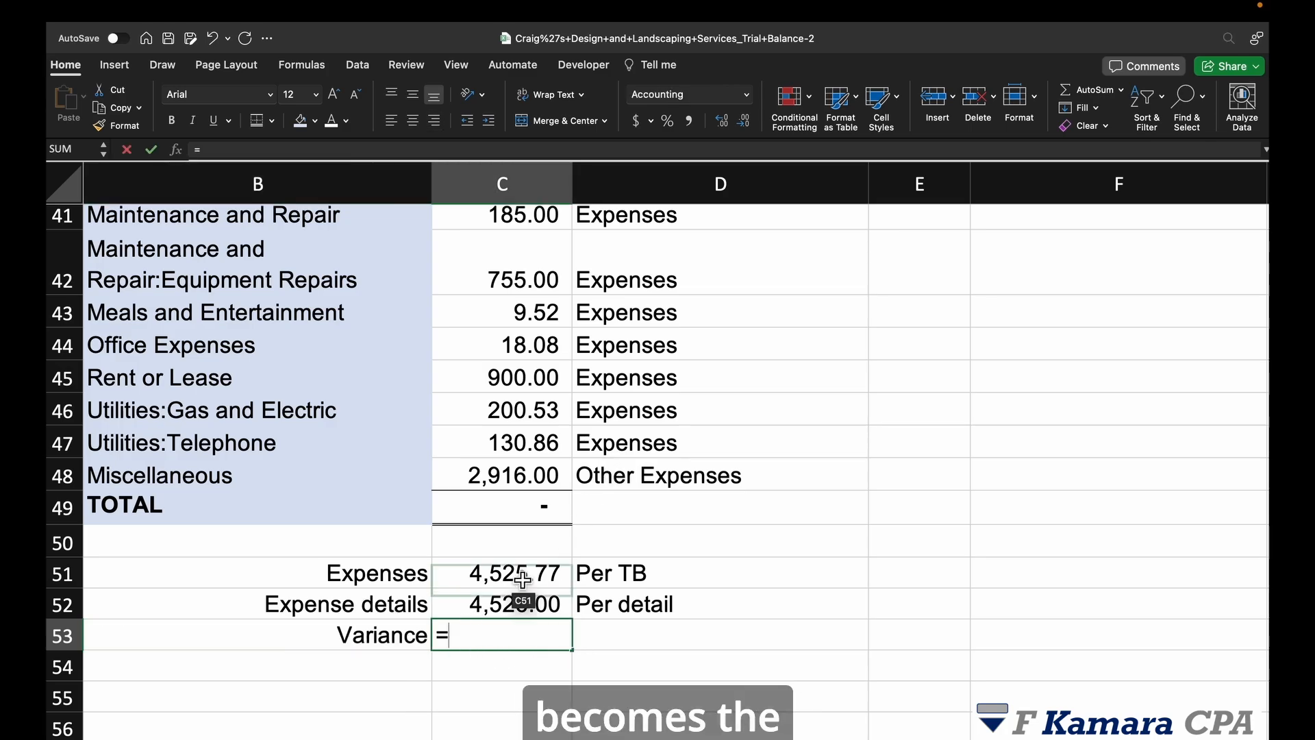
pyautogui.click(521, 573)
pyautogui.write('-')
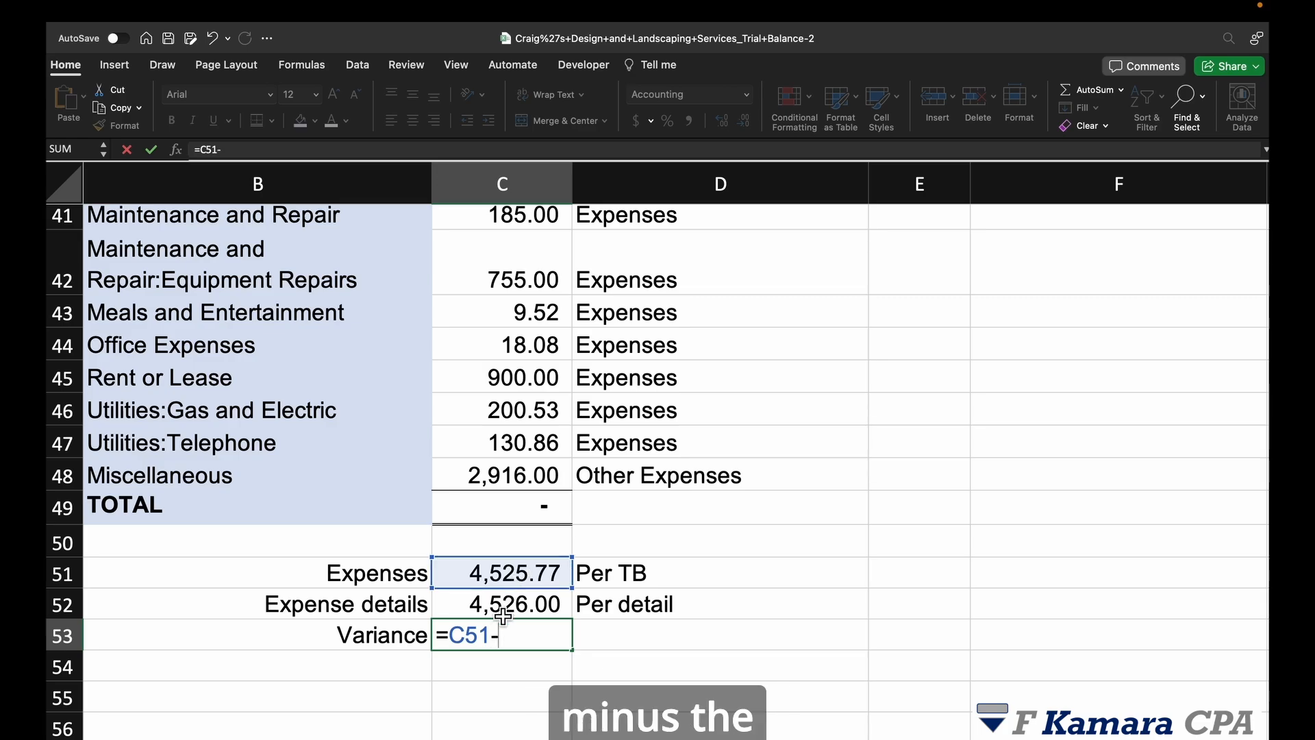
pyautogui.click(503, 604)
pyautogui.press('Return')
pyautogui.click(603, 644)
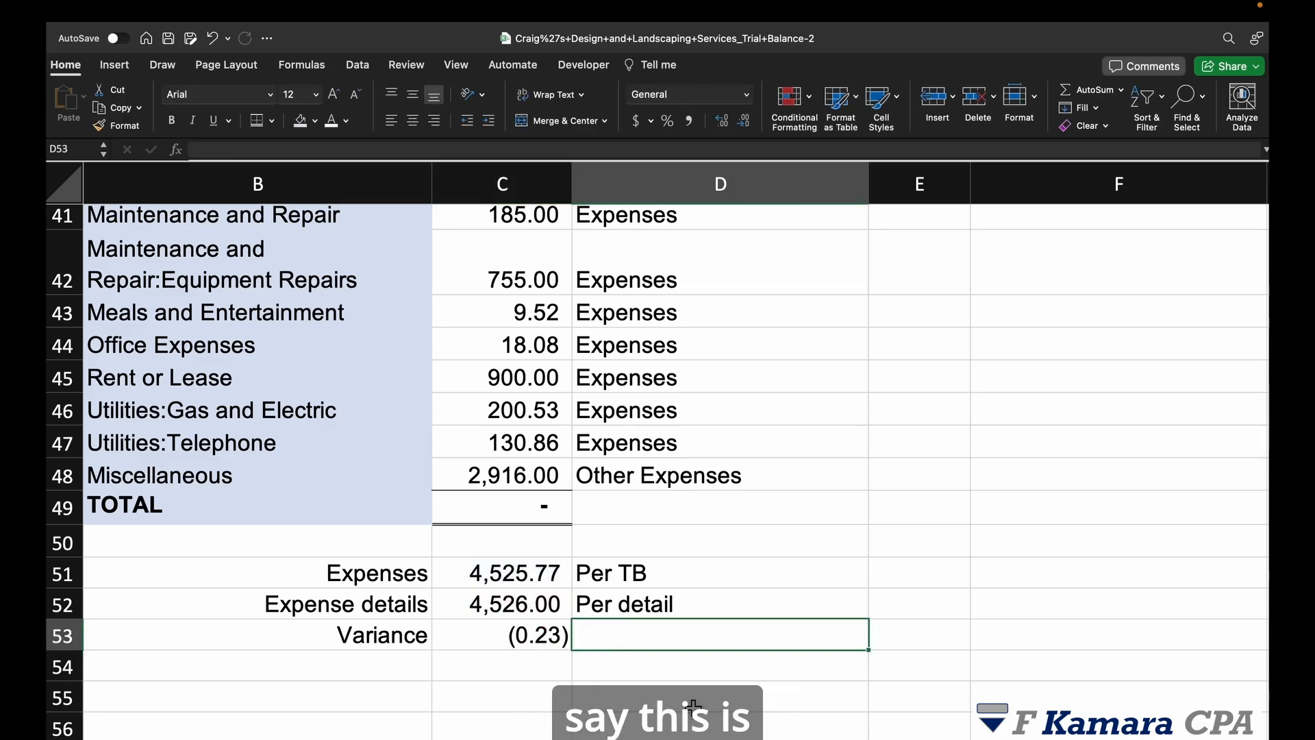
# Step: Type the mark 'm' in D53 and make it bold dark blue
pyautogui.write('m')
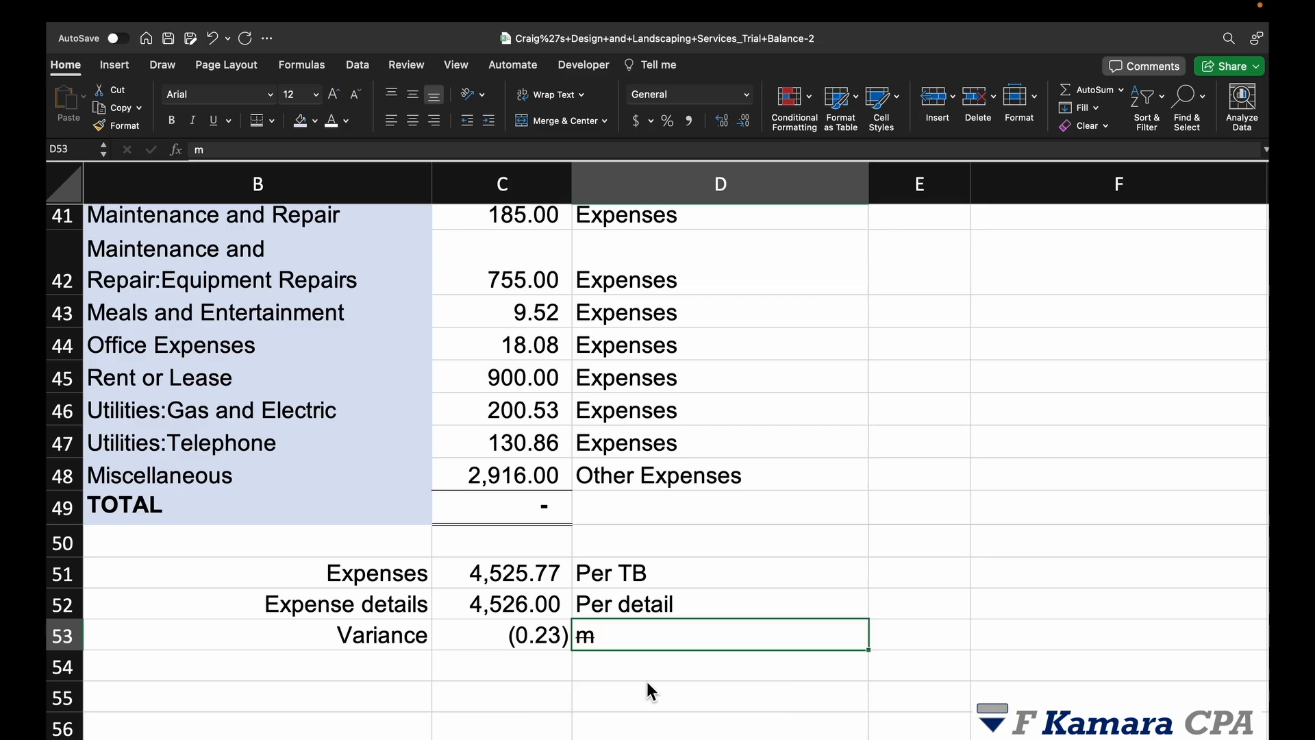
pyautogui.click(972, 617)
pyautogui.click(678, 647)
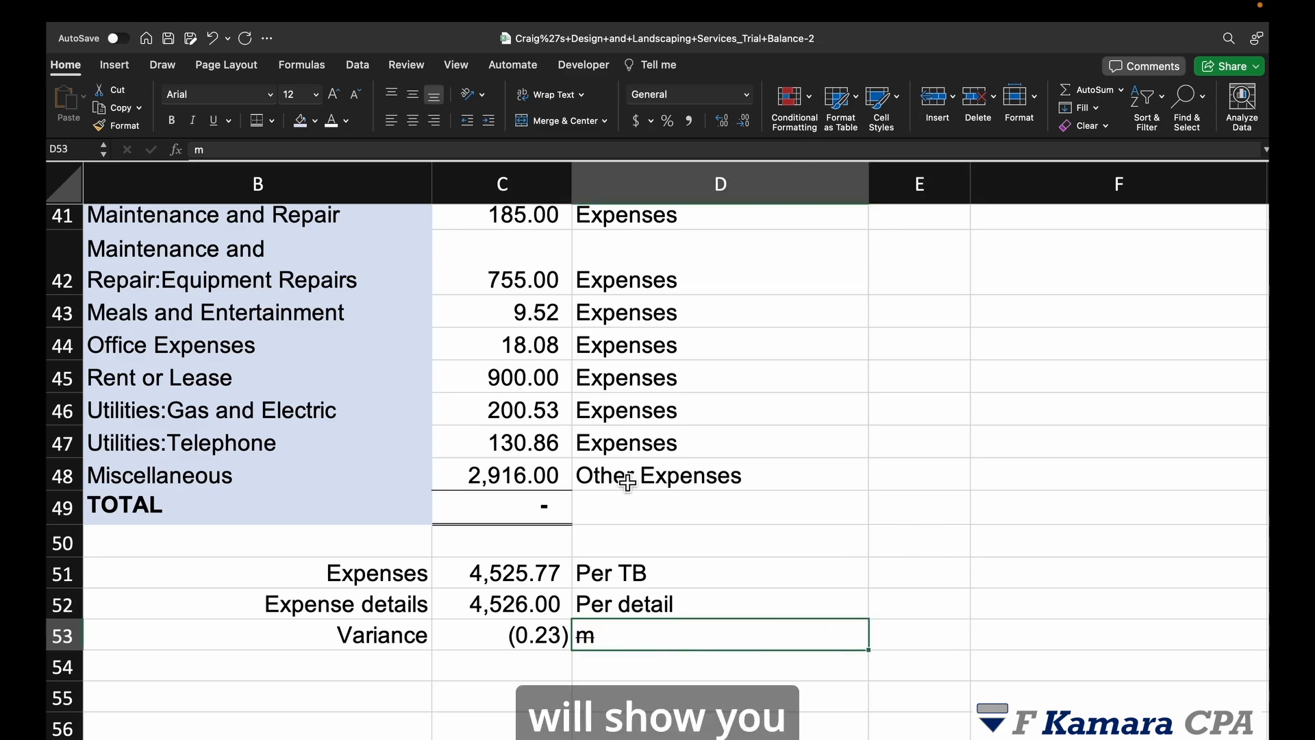
pyautogui.click(346, 121)
pyautogui.click(454, 307)
pyautogui.scroll(-3, 701, 569)
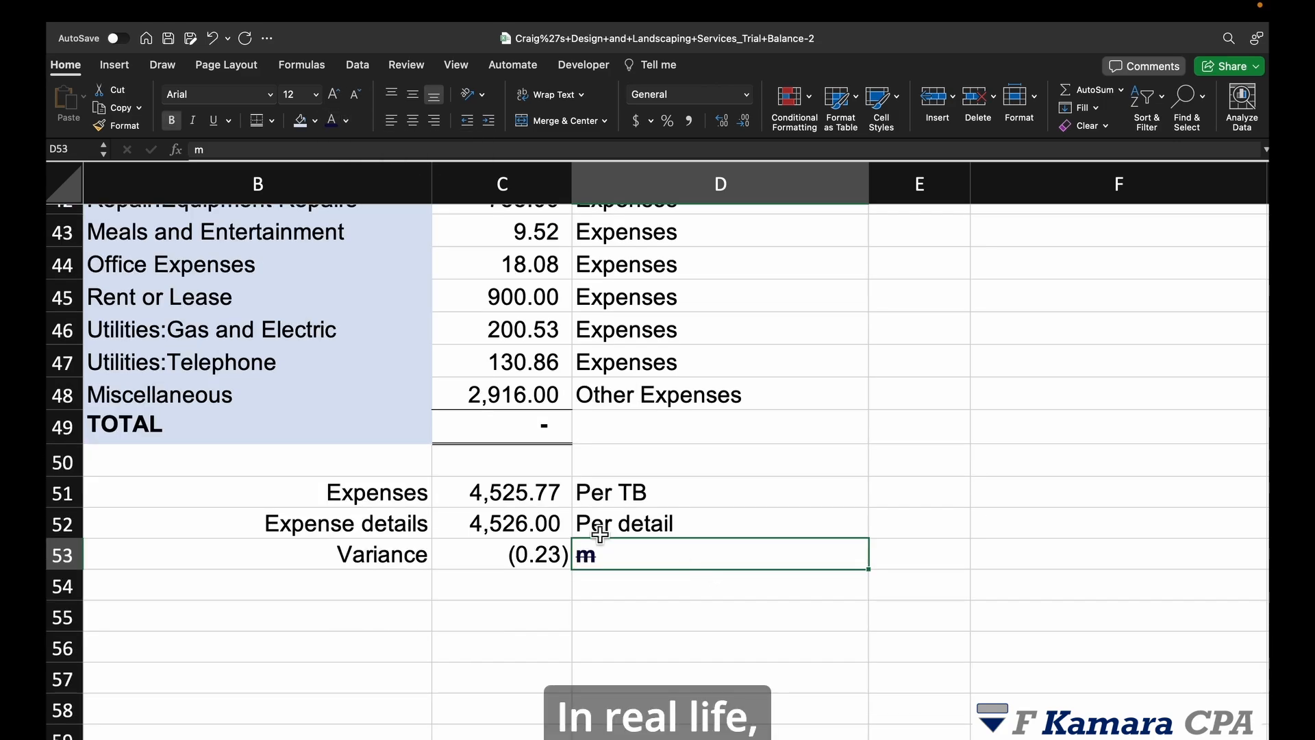
pyautogui.click(620, 591)
pyautogui.click(609, 559)
pyautogui.press('super+b')
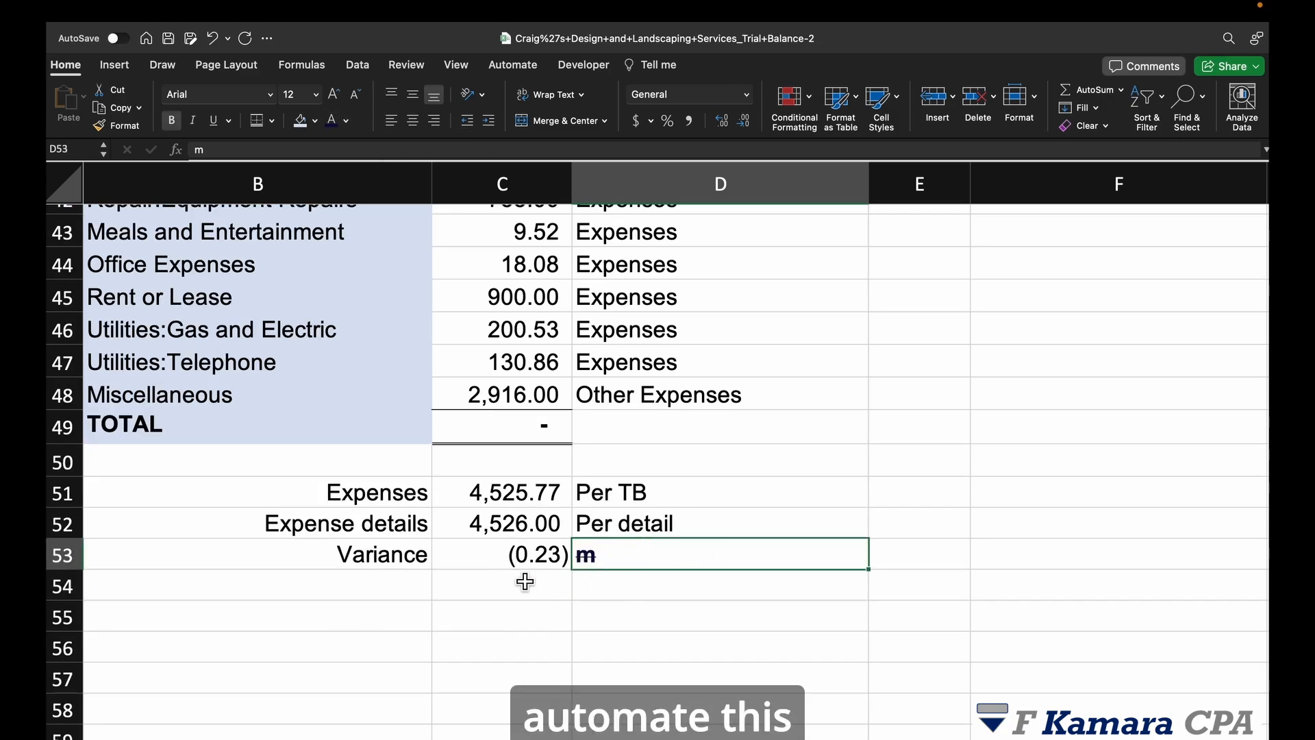
# Step: Add a bottom border under the (0.23) variance in C53 and bold B53:D53
pyautogui.click(683, 594)
pyautogui.click(505, 563)
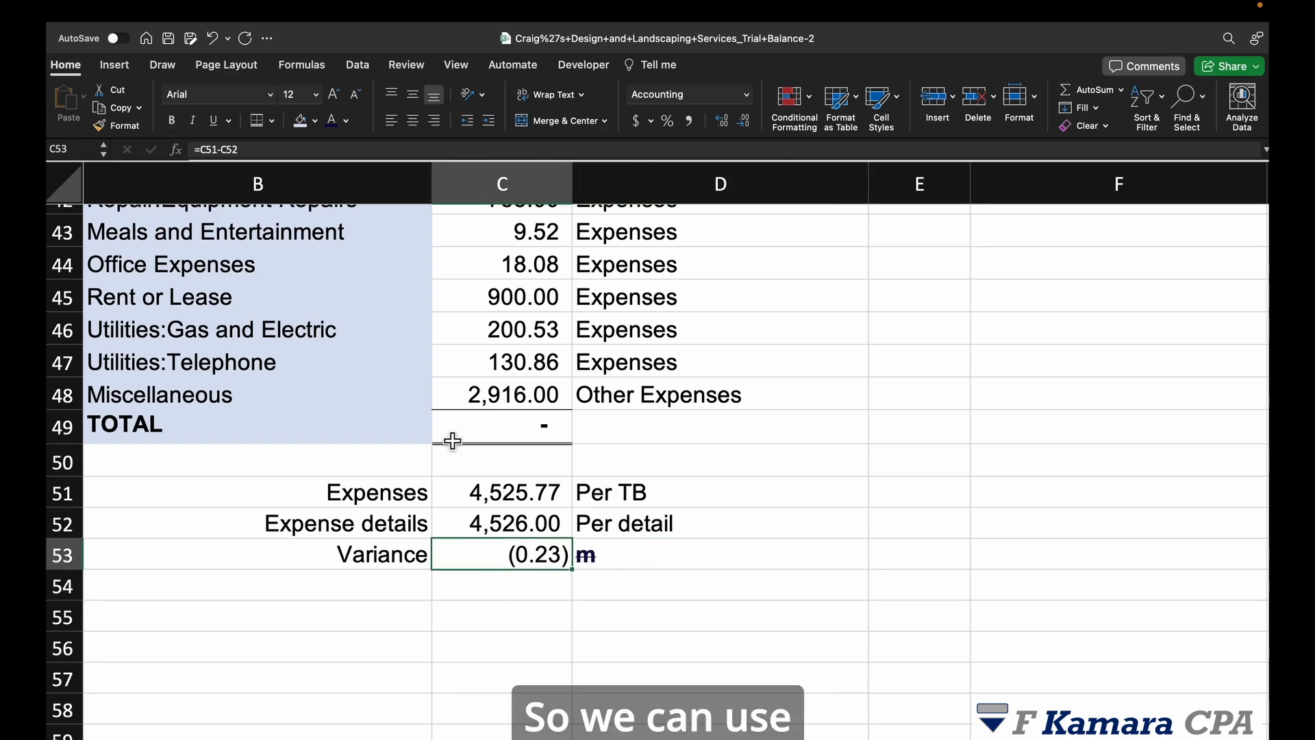
pyautogui.click(256, 120)
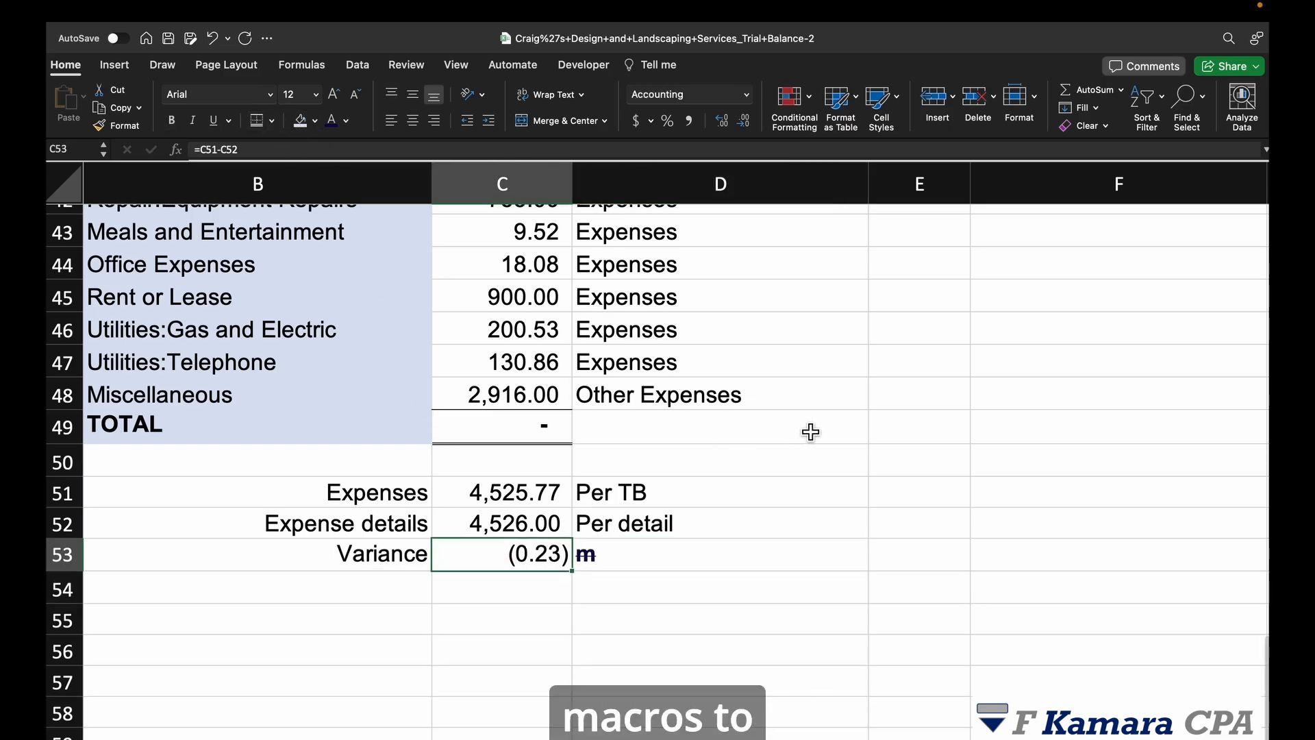
pyautogui.click(802, 554)
pyautogui.click(379, 568)
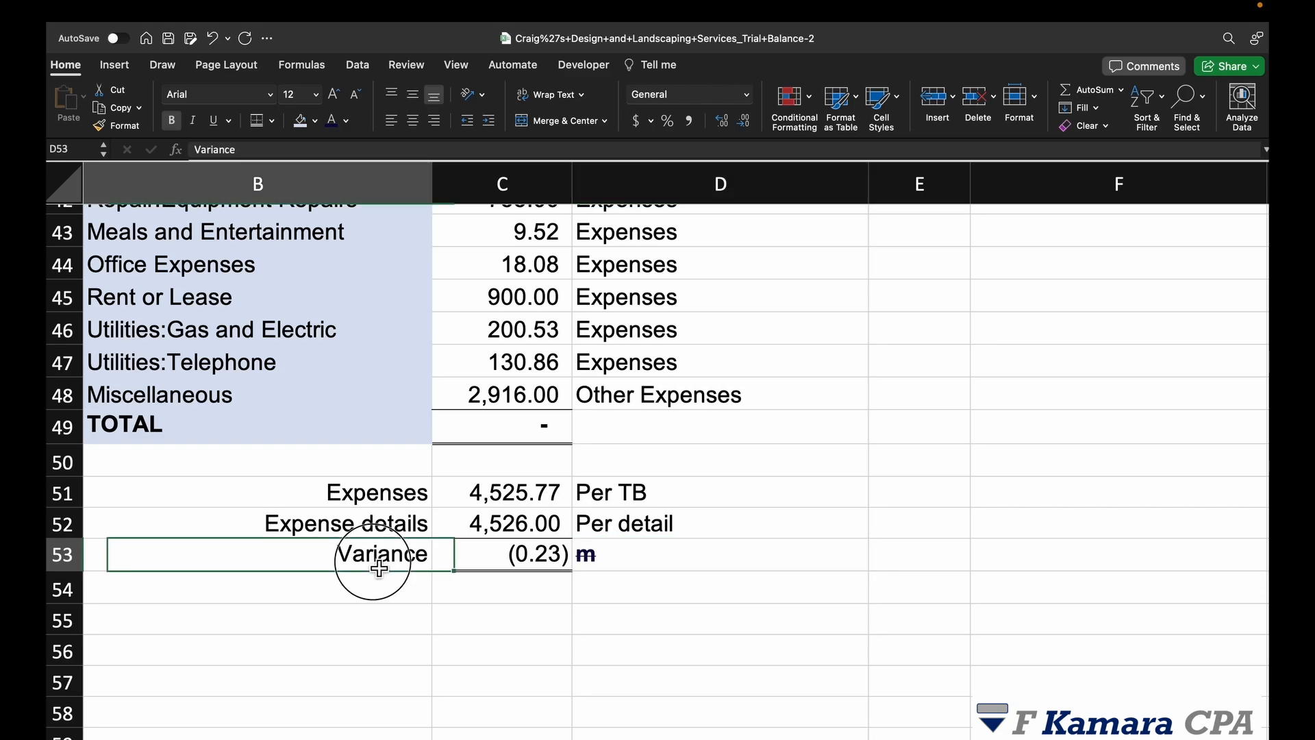
pyautogui.moveTo(379, 568); pyautogui.dragTo(602, 558)
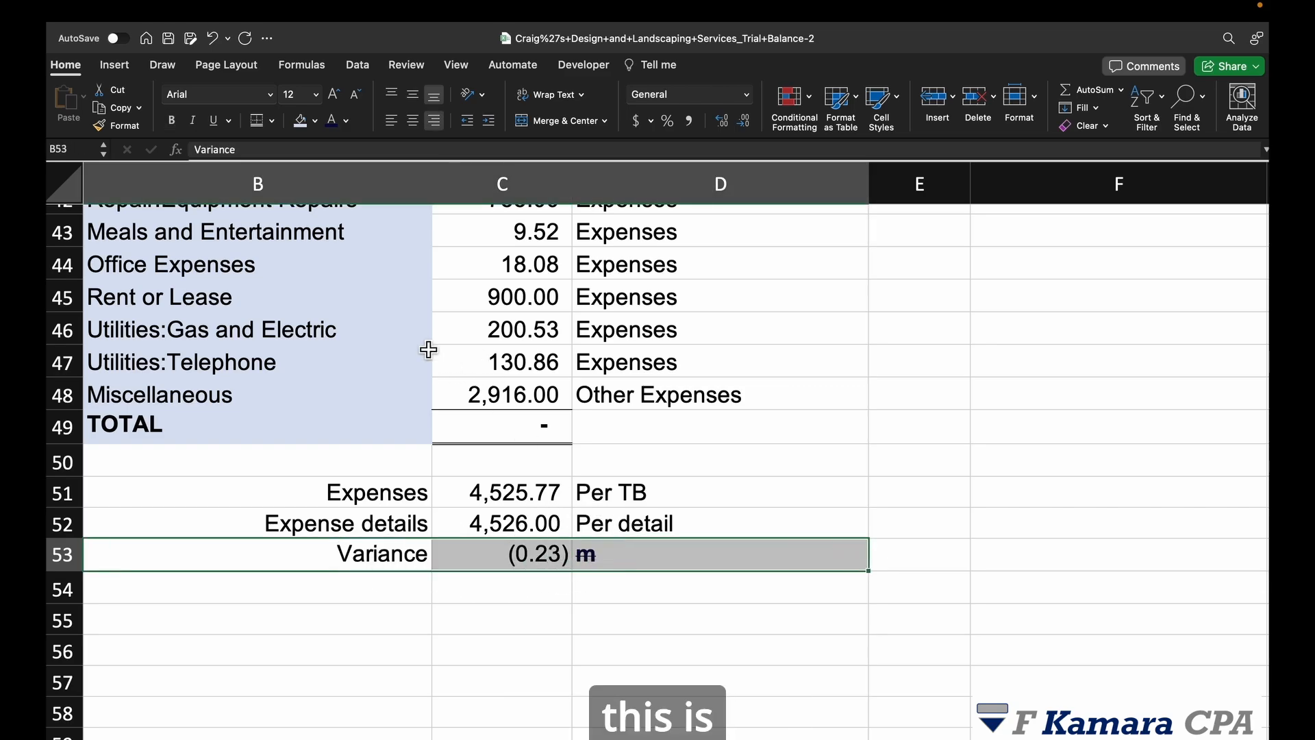
pyautogui.click(171, 120)
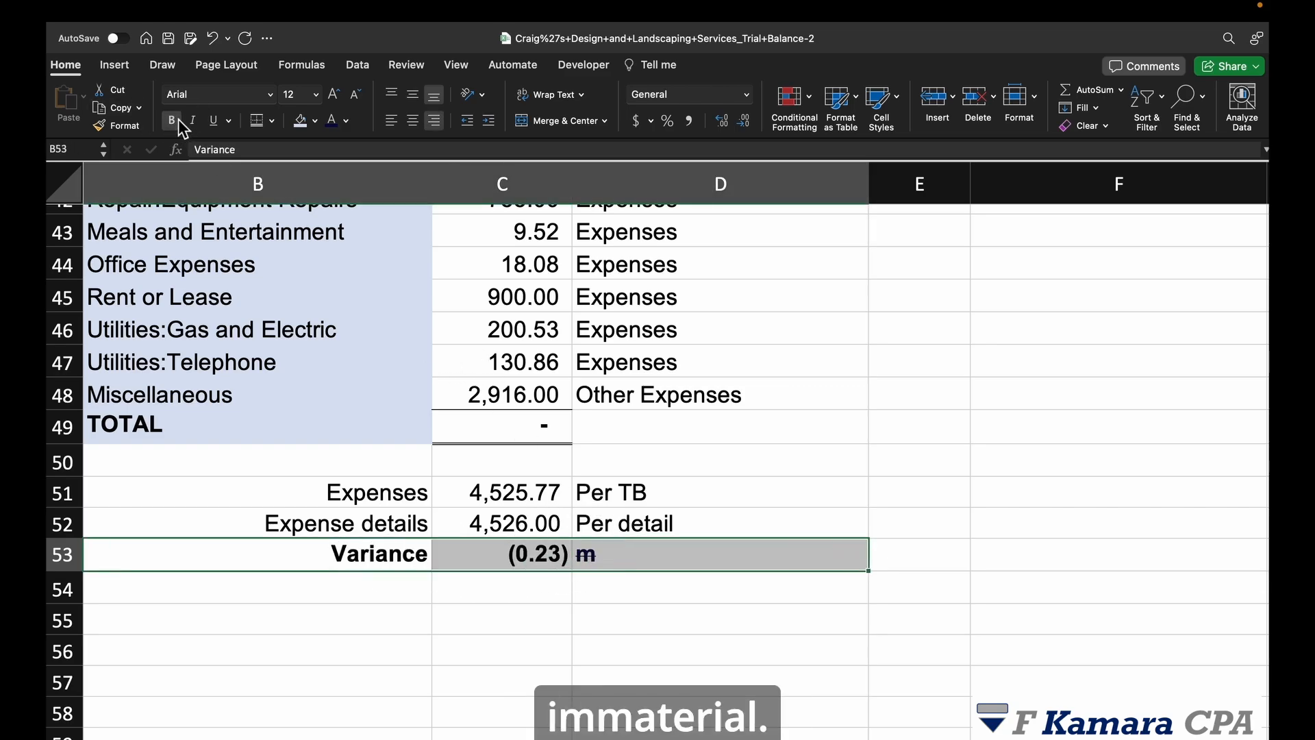
pyautogui.click(986, 538)
pyautogui.scroll(1, 774, 571)
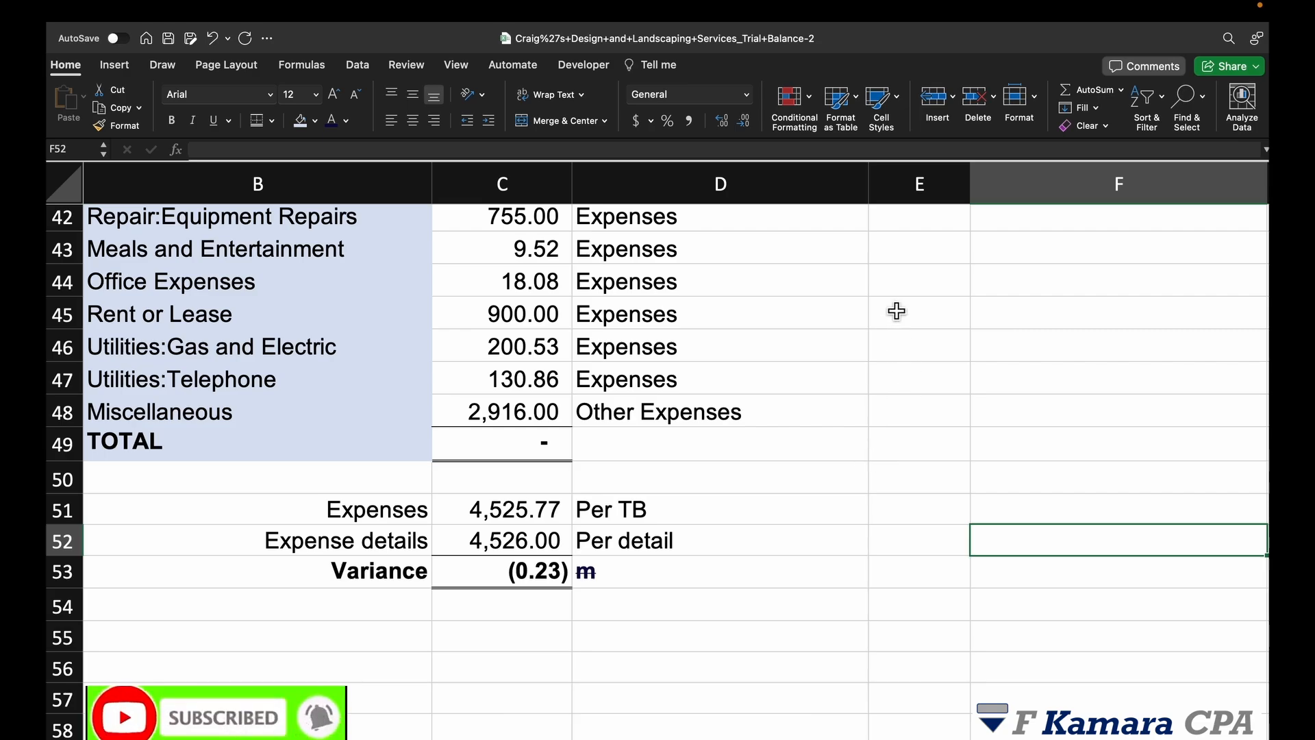
pyautogui.scroll(10, 738, 383)
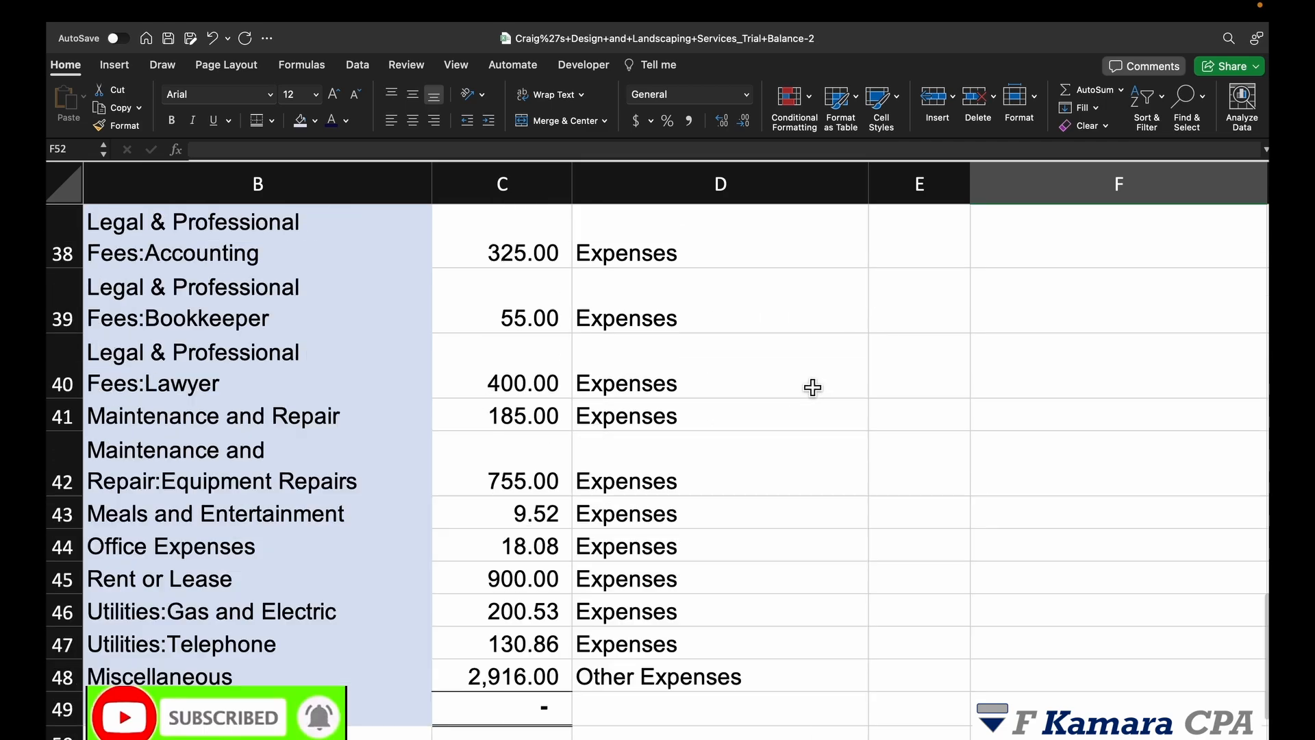